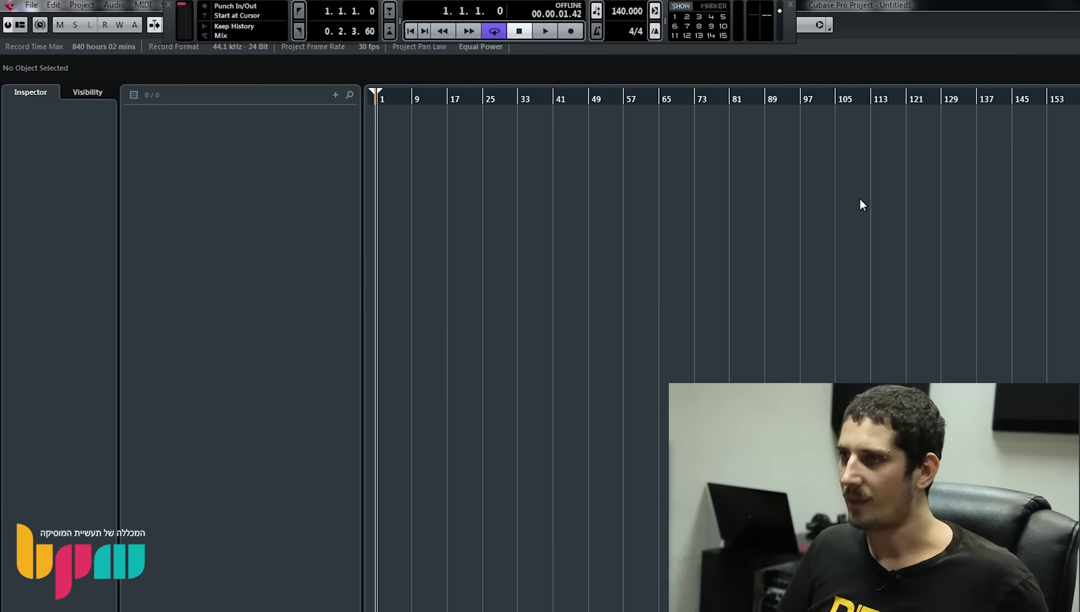
Start a media import into the audio pool and open the "1 Kicks" folder of Urban Heat Demo in the desktop's Producers Choice Starter Kit
{"action": "key", "text": "ctrl+p"}
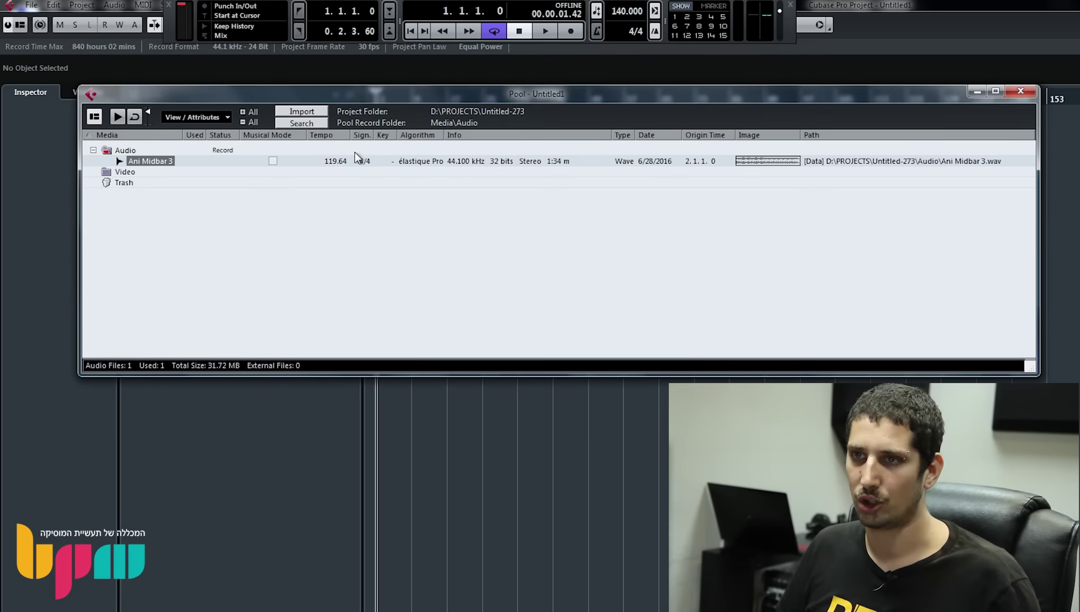
{"action": "left_click", "coordinate": [315, 111]}
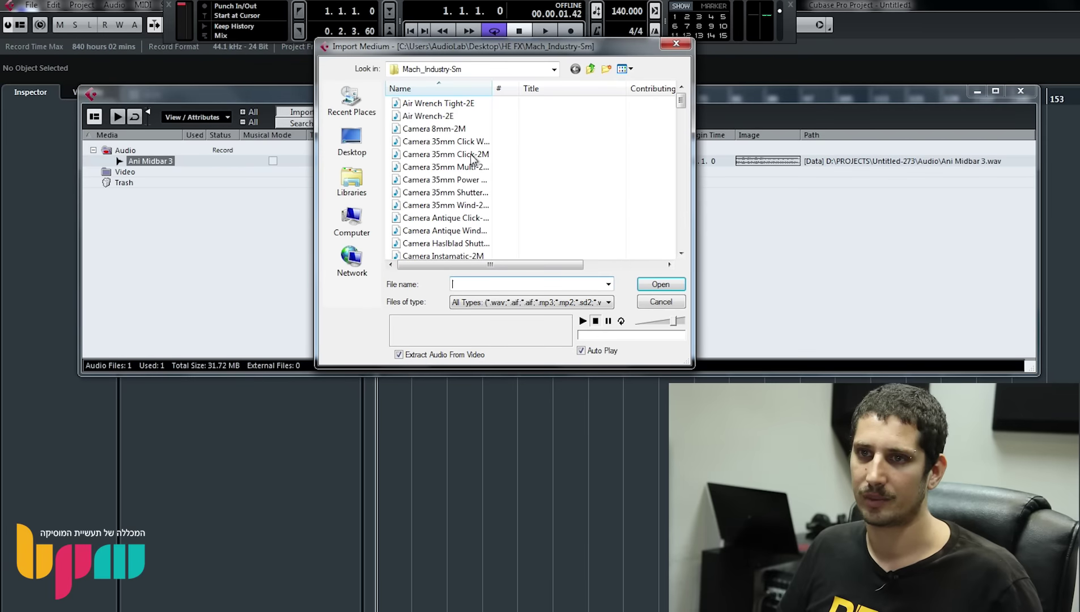
{"action": "left_click", "coordinate": [590, 68]}
{"action": "left_click", "coordinate": [351, 219]}
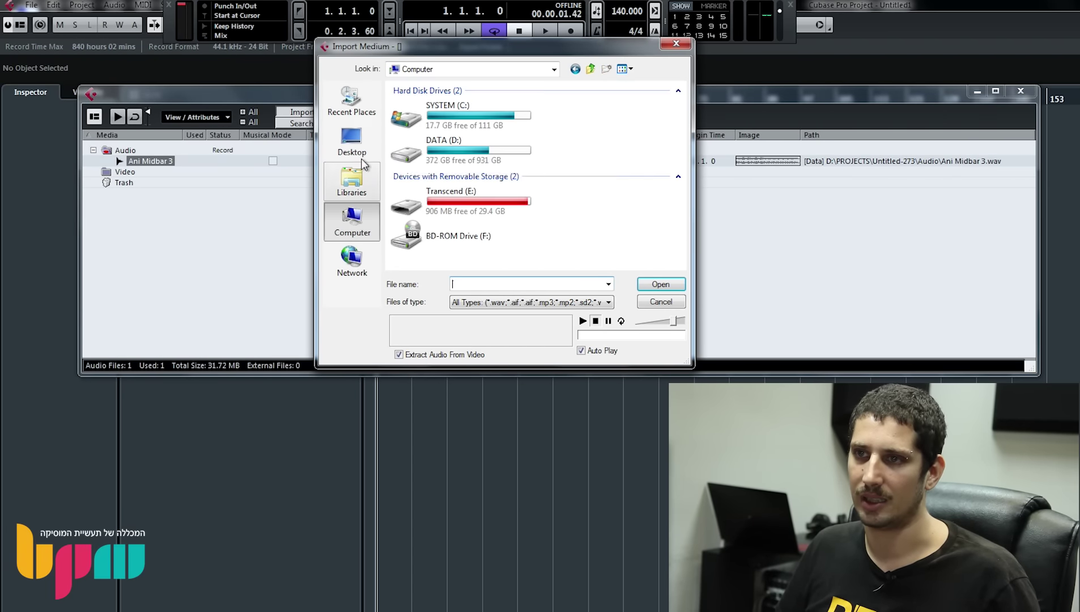
{"action": "left_click", "coordinate": [352, 142]}
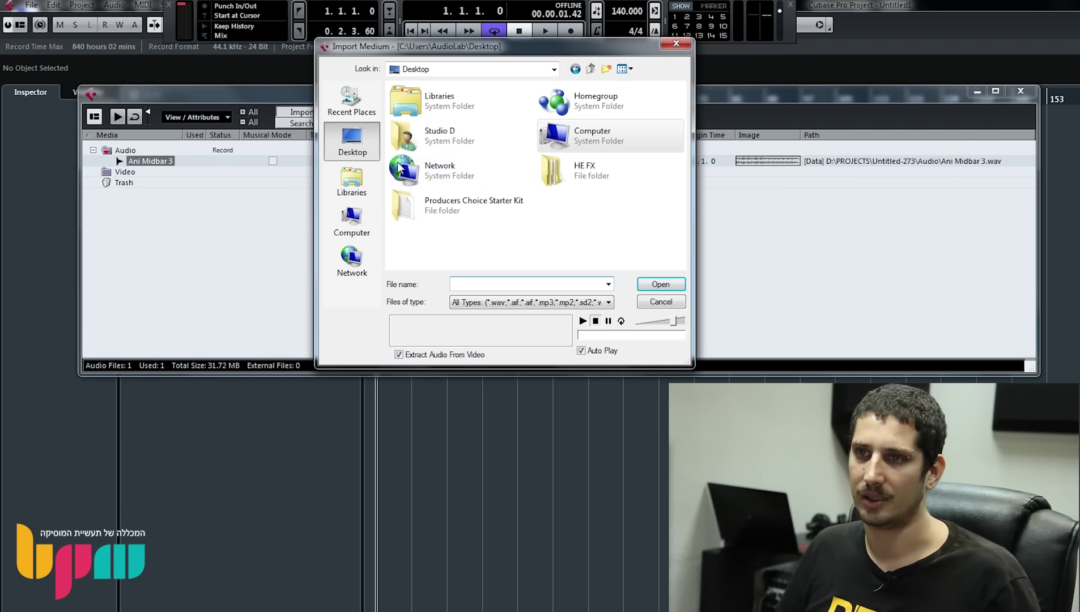
{"action": "double_click", "coordinate": [470, 208]}
{"action": "left_click", "coordinate": [428, 117]}
{"action": "double_click", "coordinate": [429, 118]}
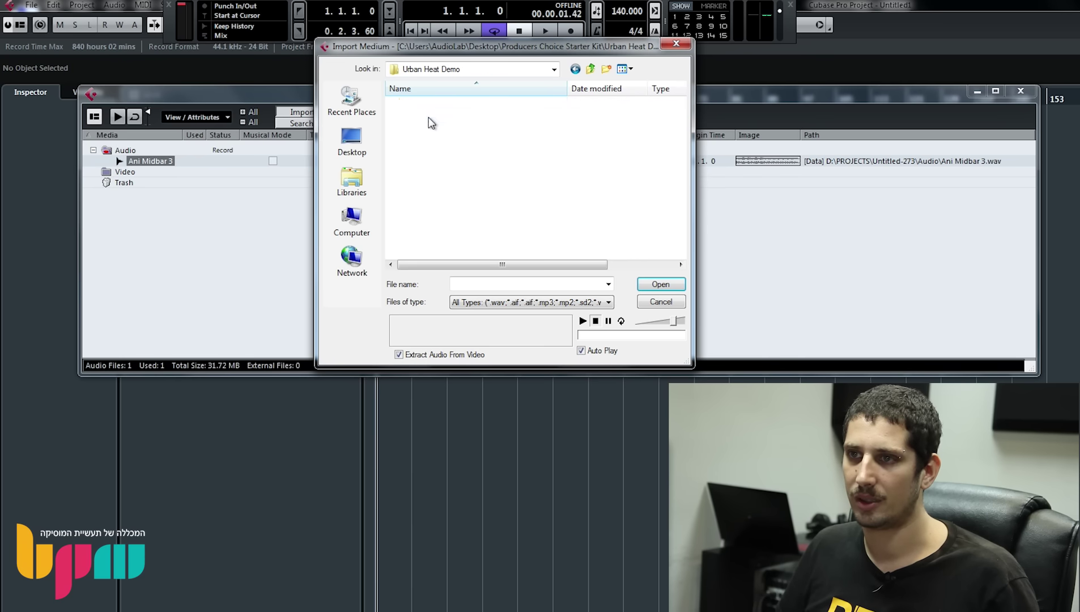
{"action": "double_click", "coordinate": [435, 104]}
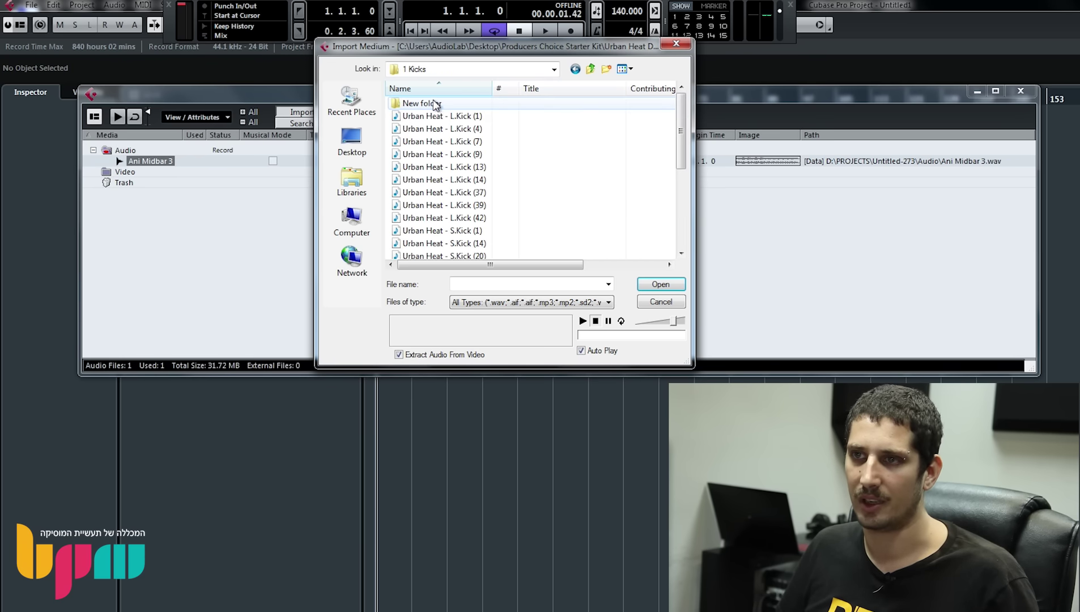
Audition the first L.Kick samples and import Urban Heat - L.Kick (1) into the pool, copying it to the working directory
{"action": "left_click", "coordinate": [437, 118]}
{"action": "left_click", "coordinate": [437, 130]}
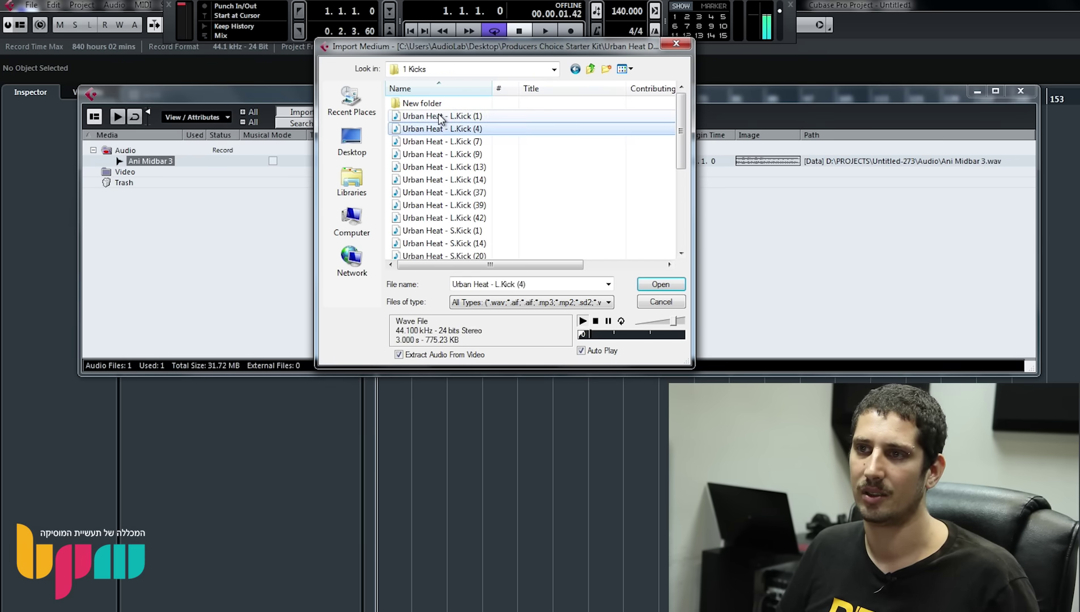
{"action": "left_click", "coordinate": [440, 117]}
{"action": "double_click", "coordinate": [440, 117]}
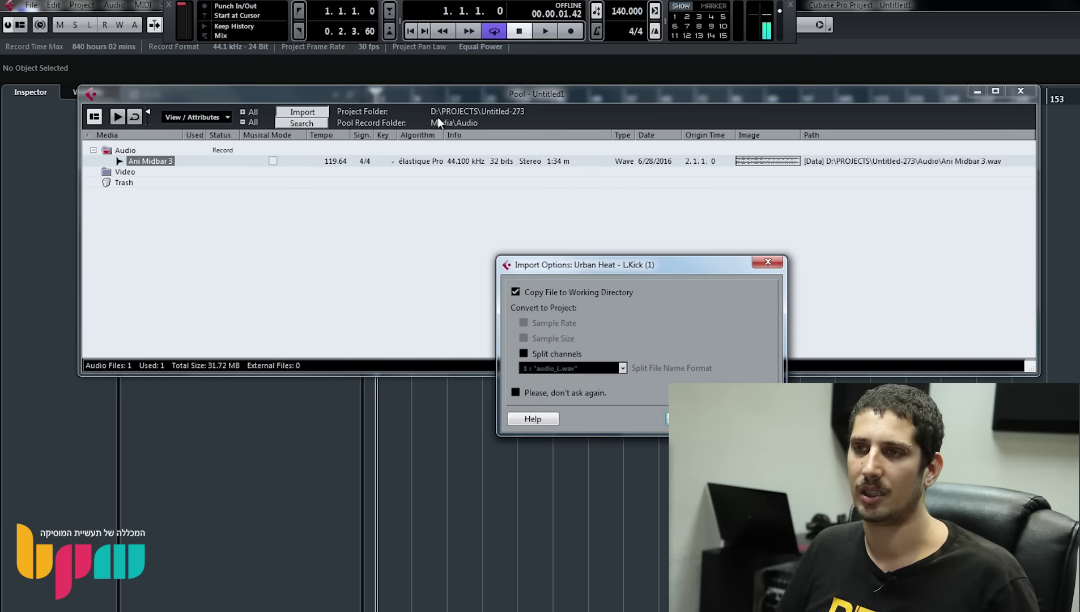
{"action": "left_click", "coordinate": [694, 418]}
Place the imported kick on a new audio track at bar 1 and set the cycle range from bar 1 to bar 5
{"action": "left_click_drag", "start_coordinate": [154, 172], "coordinate": [399, 397]}
{"action": "left_click_drag", "start_coordinate": [384, 101], "coordinate": [624, 158]}
{"action": "left_click_drag", "start_coordinate": [698, 119], "coordinate": [417, 134]}
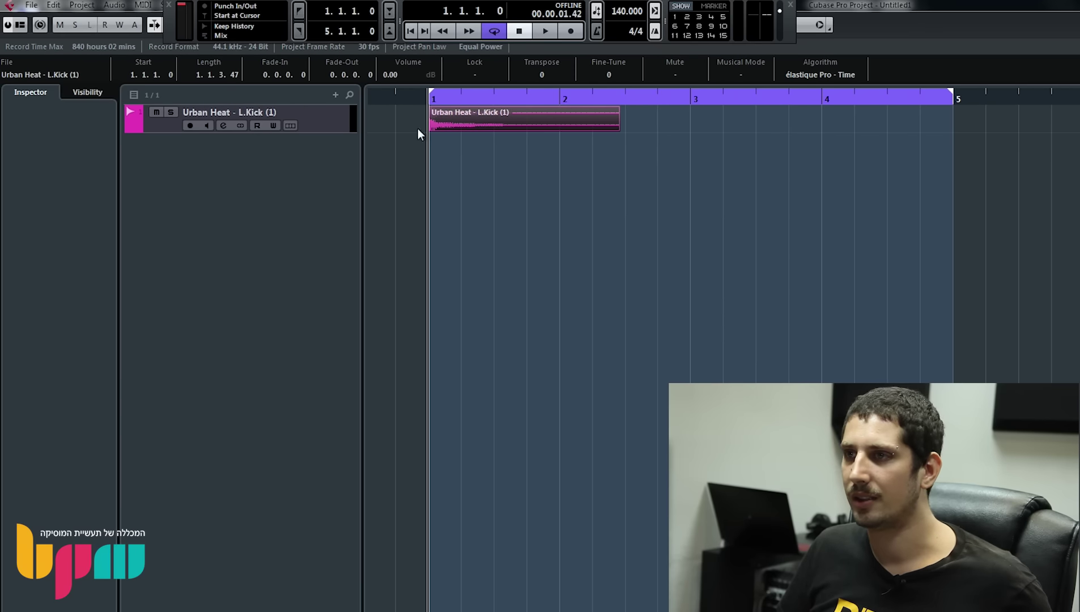
Set the project tempo to 174 BPM
{"action": "double_click", "coordinate": [626, 12]}
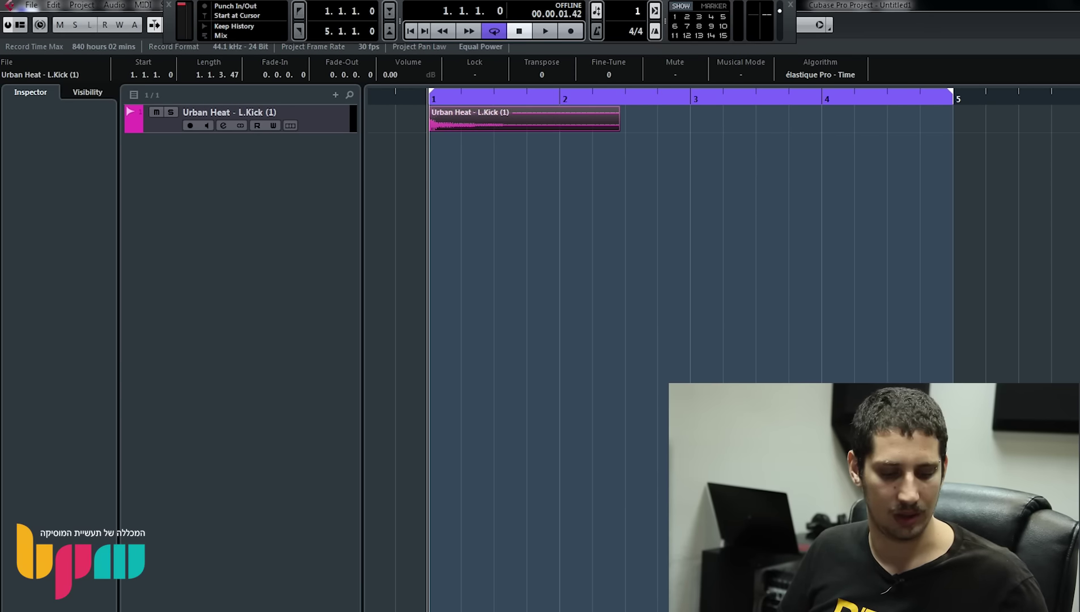
{"action": "type", "text": "17"}
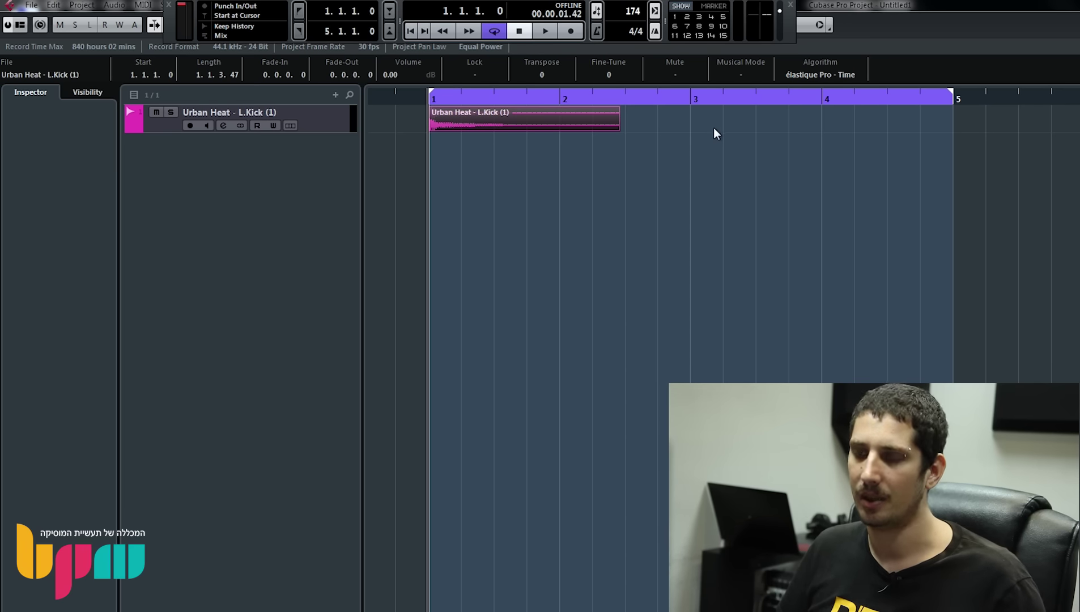
{"action": "type", "text": "4"}
{"action": "key", "text": "Return"}
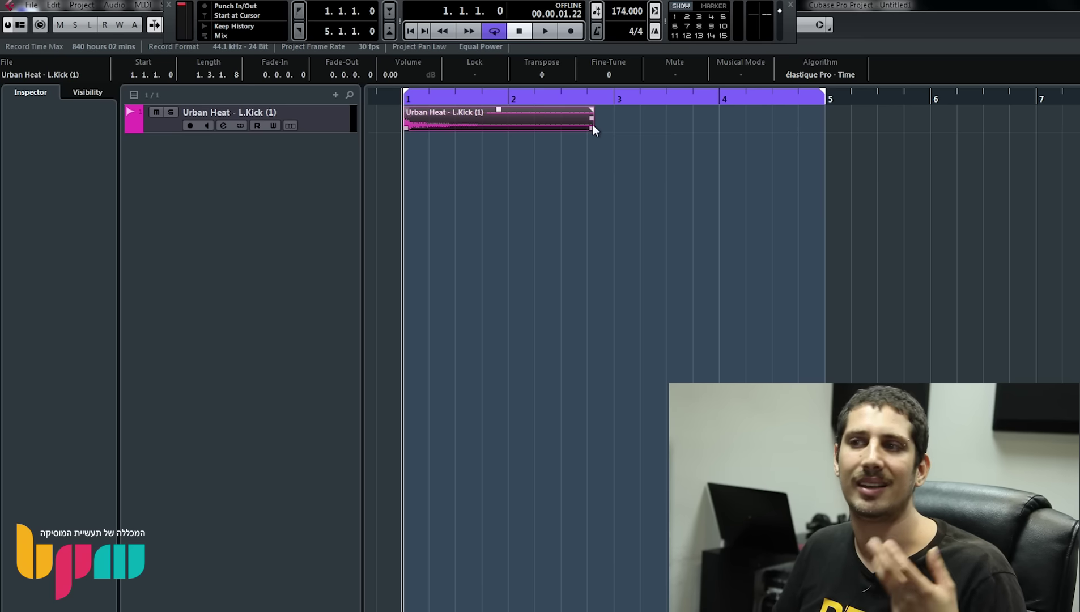
Trim the kick event to one bar and set the snap grid to Use Quantize with a 1/16 value
{"action": "left_click_drag", "start_coordinate": [592, 126], "coordinate": [551, 133]}
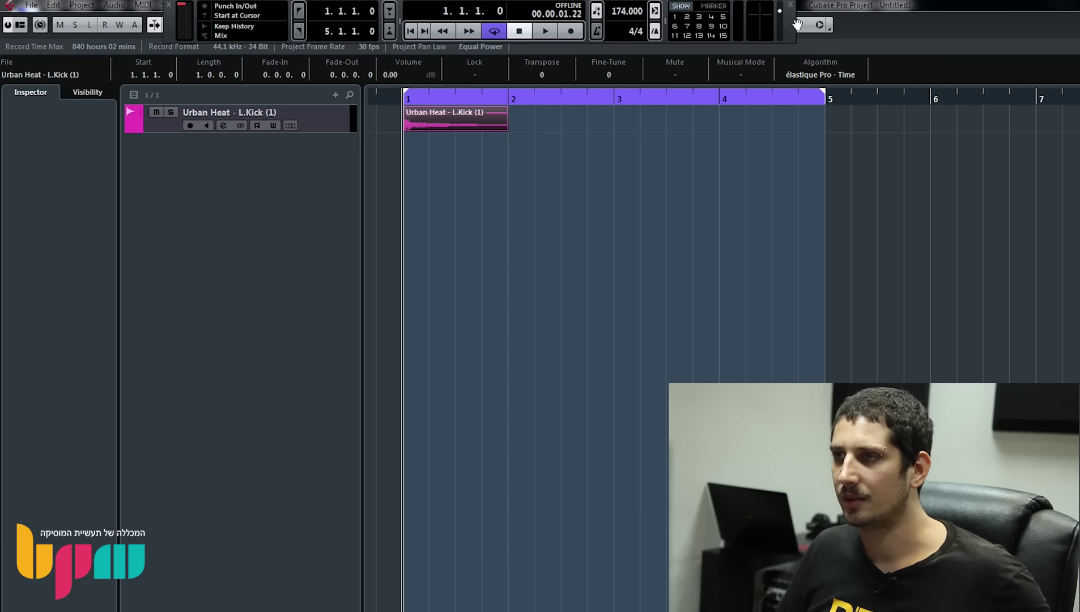
{"action": "left_click", "coordinate": [778, 29]}
{"action": "left_click", "coordinate": [679, 25]}
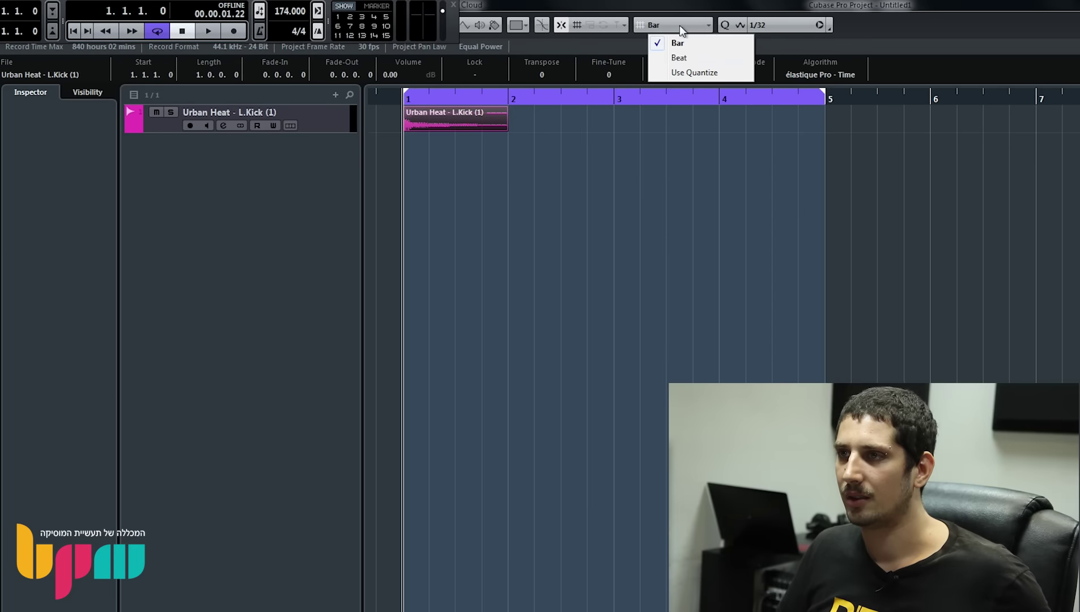
{"action": "left_click", "coordinate": [687, 72]}
{"action": "left_click", "coordinate": [782, 25]}
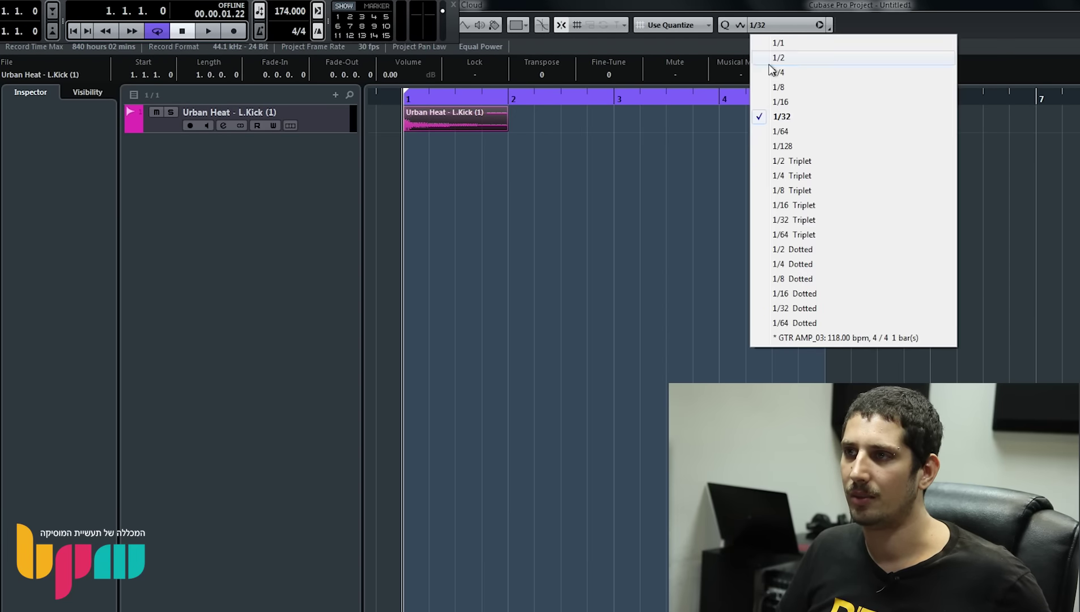
{"action": "left_click", "coordinate": [775, 99]}
Shorten the kick event to three beats, play it briefly and end the cycle range at bar 3
{"action": "left_click_drag", "start_coordinate": [398, 95], "coordinate": [398, 116]}
{"action": "left_click_drag", "start_coordinate": [632, 130], "coordinate": [578, 125]}
{"action": "key", "text": "space"}
{"action": "key", "text": "space"}
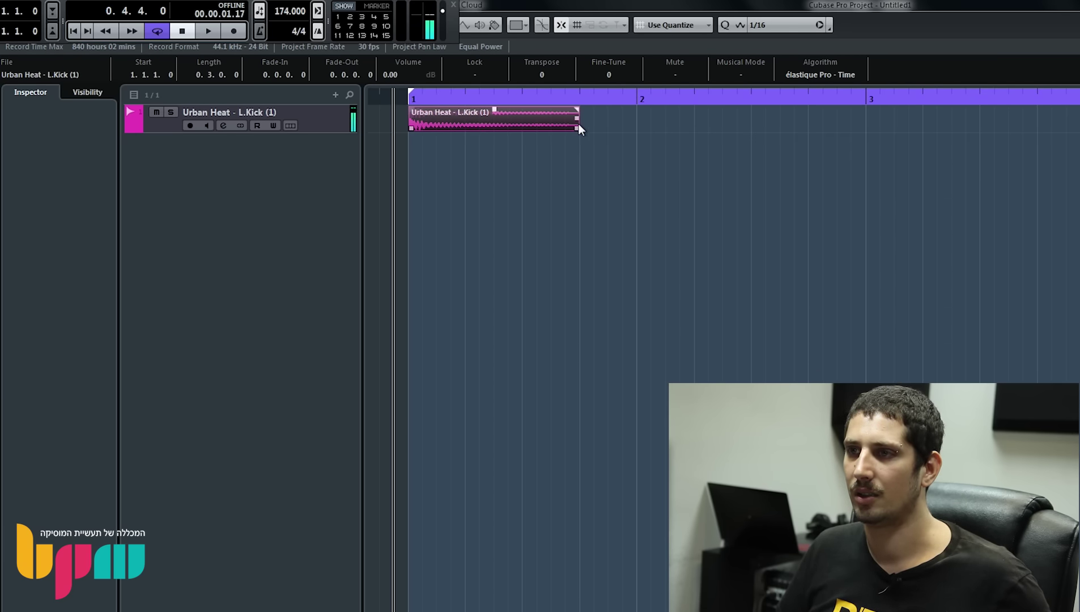
{"action": "left_click", "coordinate": [865, 101]}
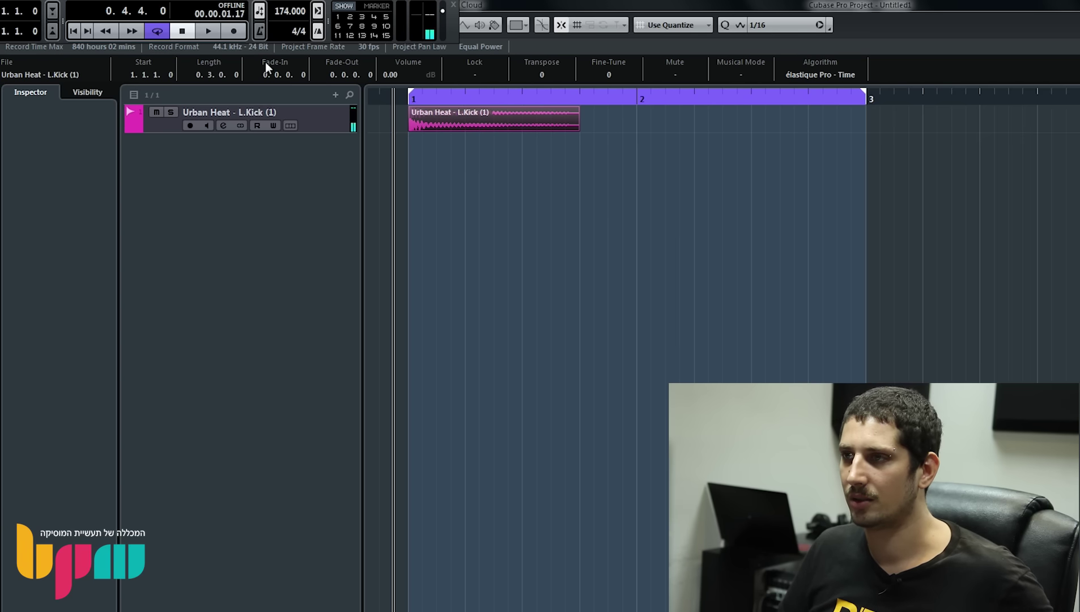
Trim the kick event to a length of 0.1.2.0 and duplicate it three times in a row
{"action": "left_click_drag", "start_coordinate": [398, 97], "coordinate": [403, 120]}
{"action": "left_click_drag", "start_coordinate": [732, 127], "coordinate": [567, 139]}
{"action": "key", "text": "ctrl+d"}
{"action": "key", "text": "ctrl+d"}
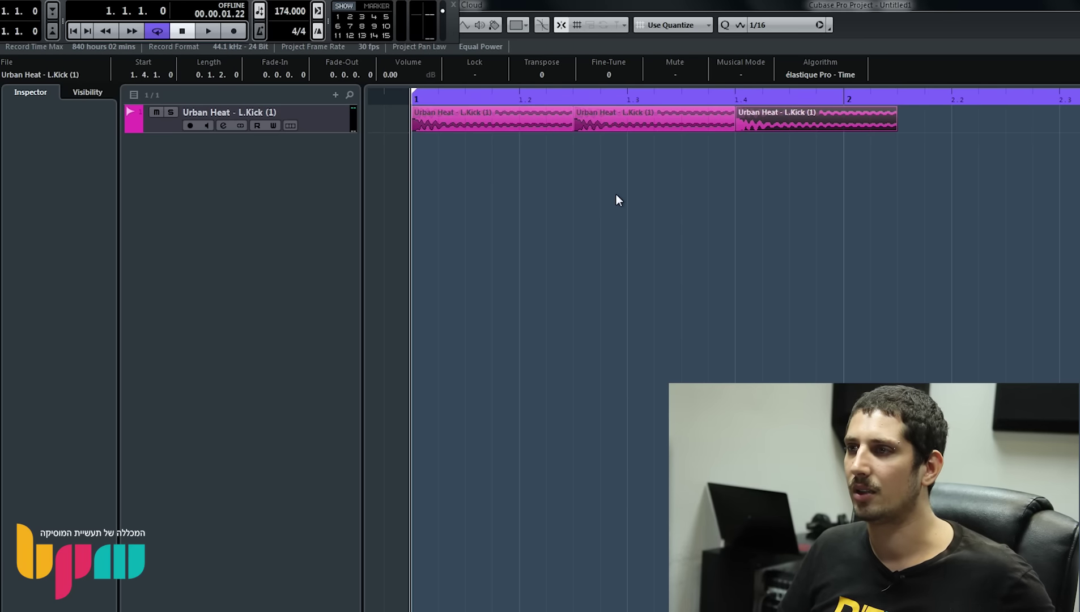
{"action": "key", "text": "ctrl+d"}
{"action": "scroll", "coordinate": [640, 195], "scroll_direction": "down", "scroll_amount": 1, "text": "ctrl"}
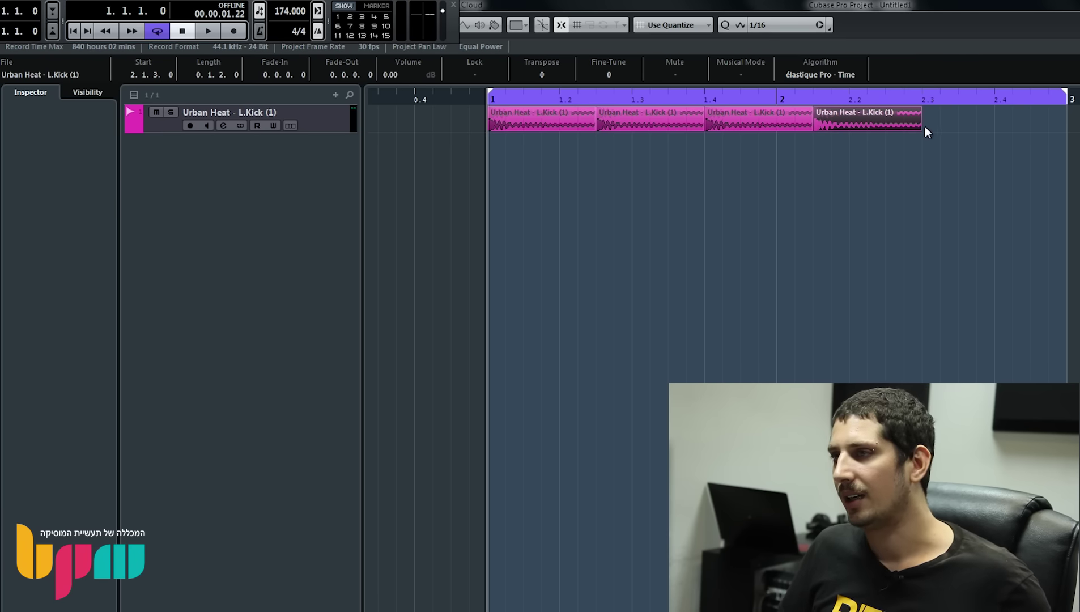
Add two more kick copies at positions 2.2.3 and 2.4.1, and play back the kick pattern
{"action": "left_click_drag", "start_coordinate": [879, 119], "coordinate": [1043, 140]}
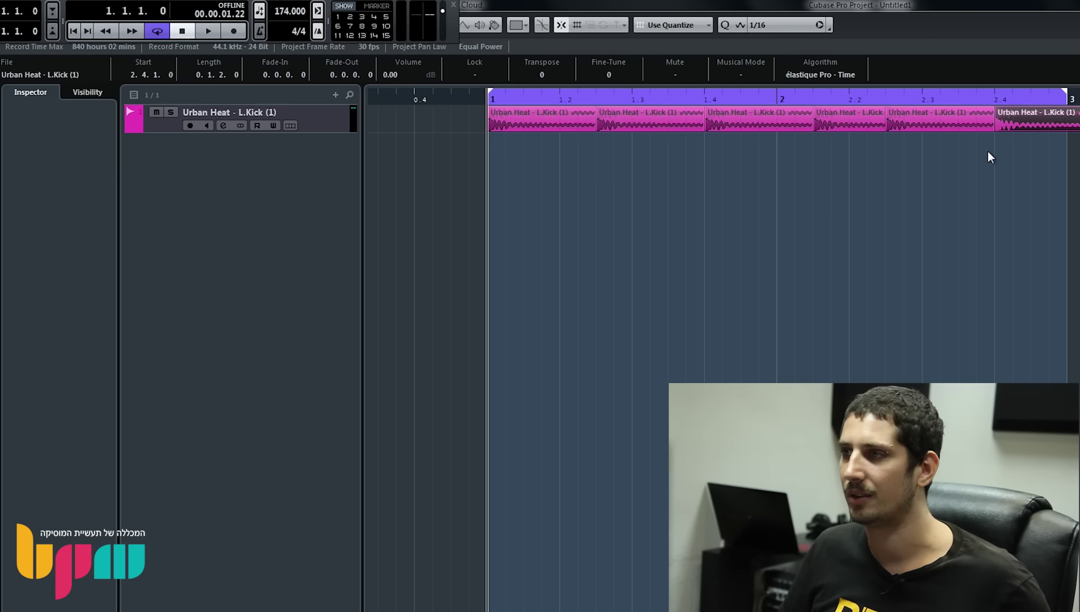
{"action": "key", "text": "space"}
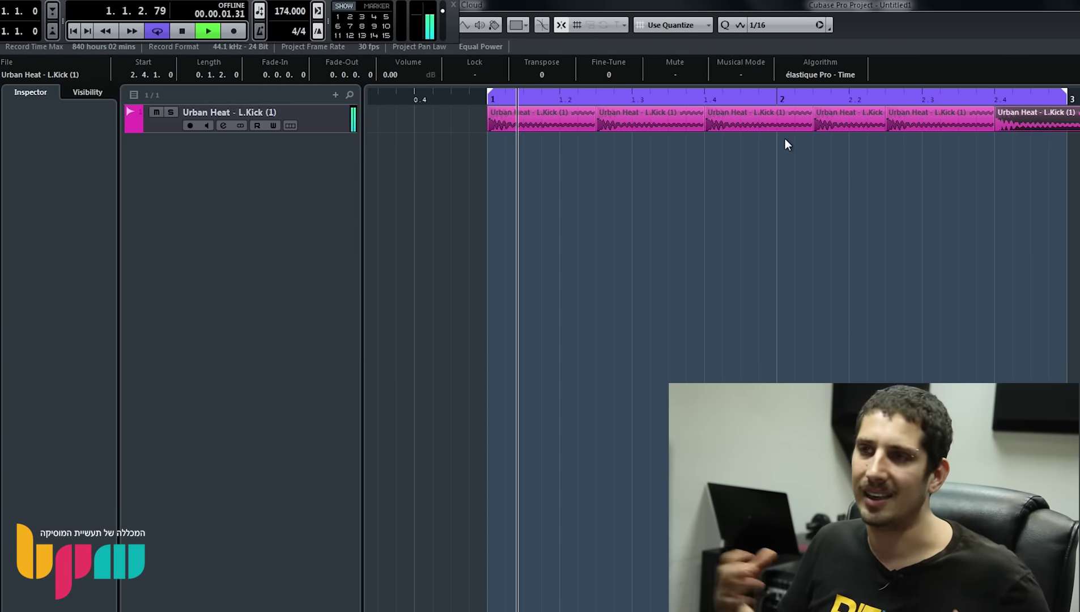
{"action": "key", "text": "space"}
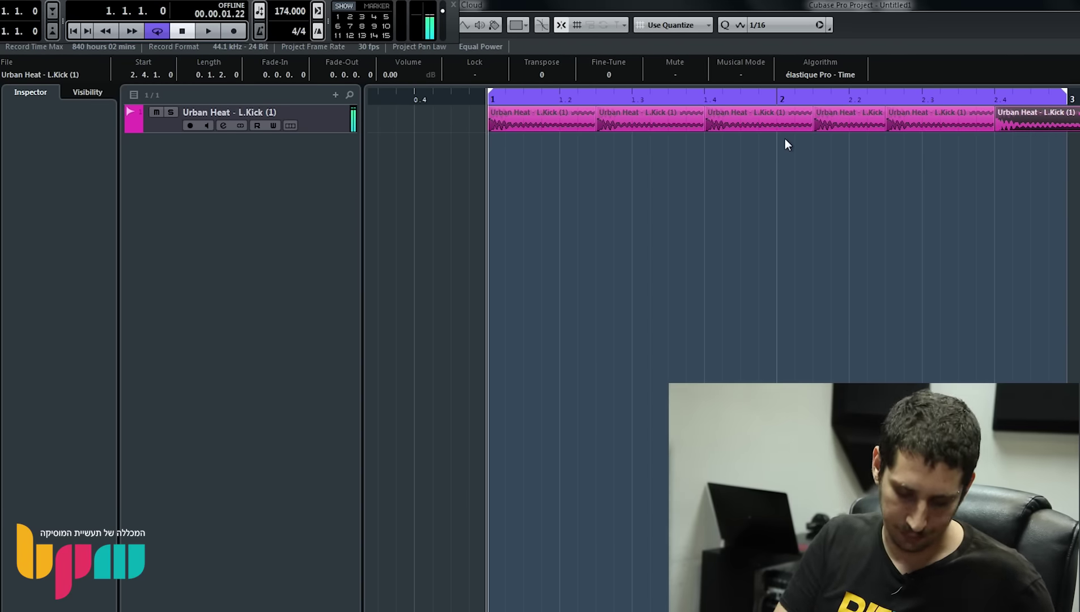
Start another media import into the audio pool and open the "3 Claps" folder of Urban Heat Demo
{"action": "key", "text": "ctrl+p"}
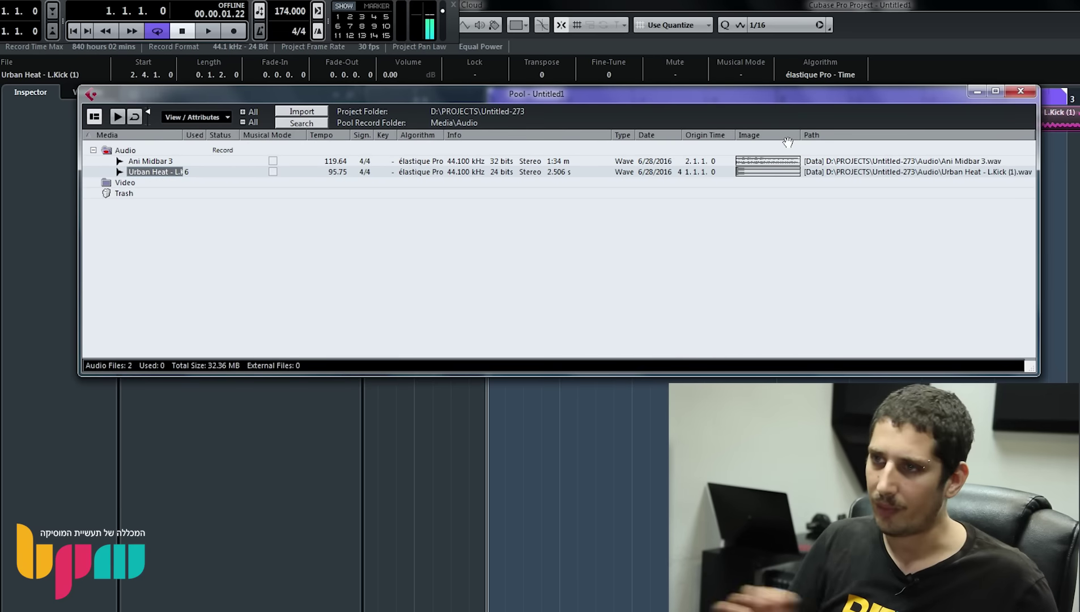
{"action": "left_click", "coordinate": [321, 112]}
{"action": "left_click", "coordinate": [590, 68]}
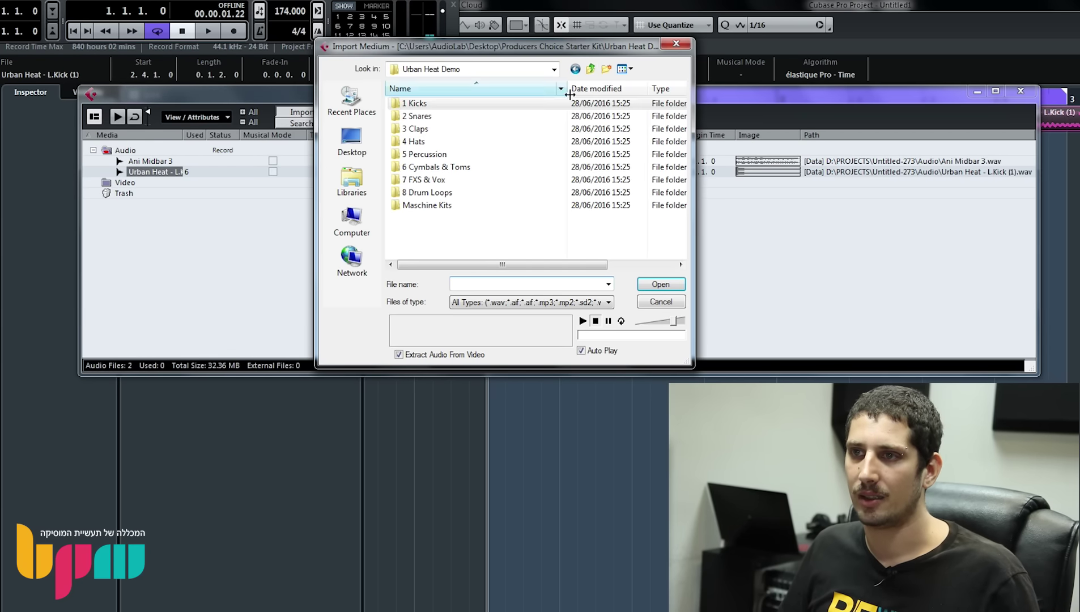
{"action": "left_click", "coordinate": [481, 128]}
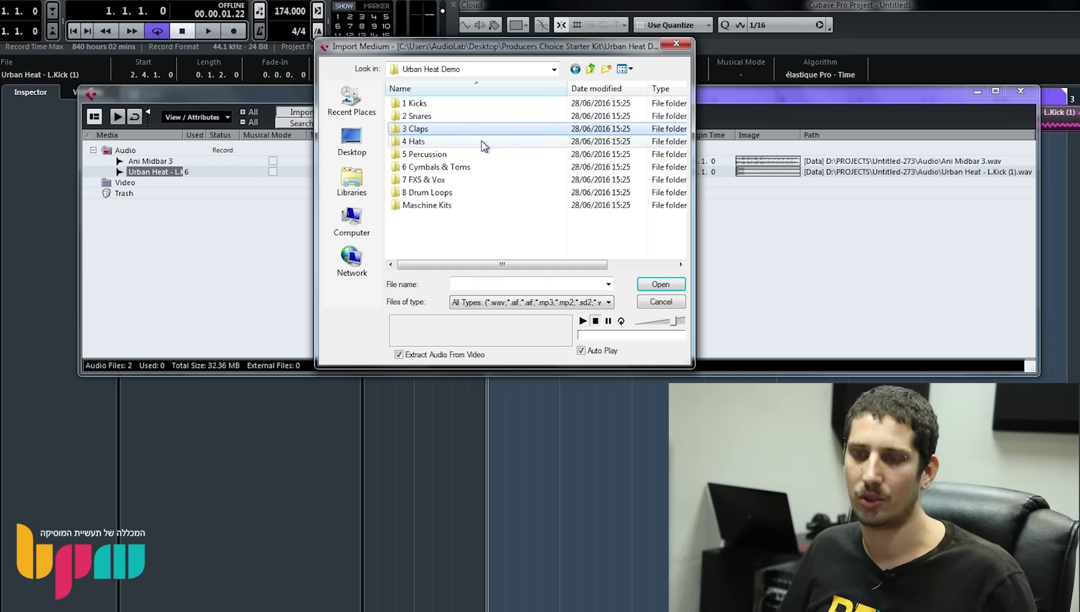
{"action": "key", "text": "Return"}
Audition the clap samples one after another from Urban Heat - Clap (3) to Clap (52)
{"action": "key", "text": "Down"}
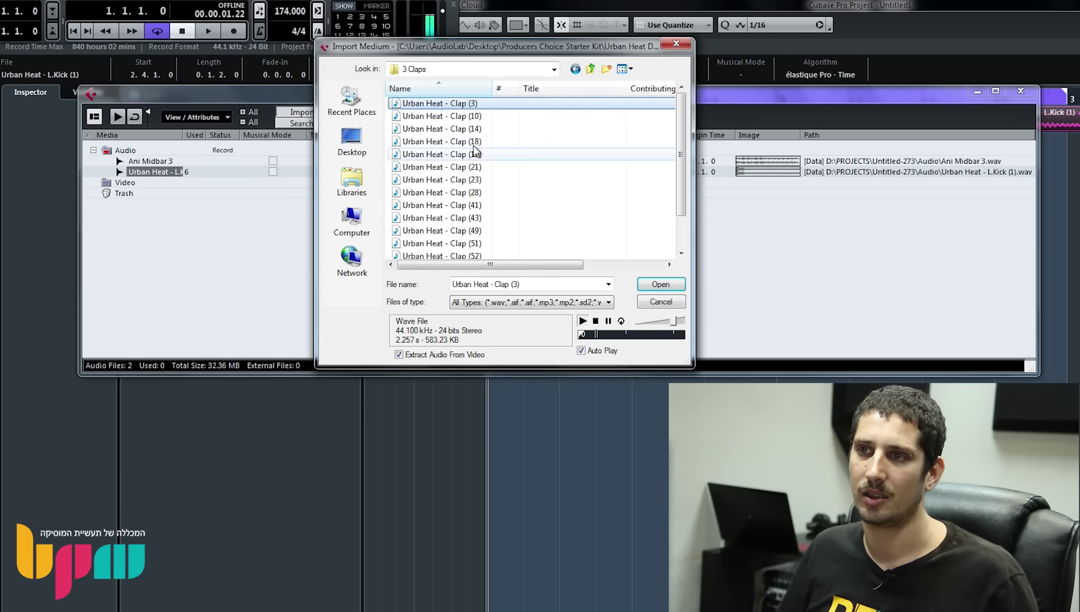
{"action": "key", "text": "Down"}
{"action": "key", "text": "Down"}
{"action": "key", "text": "Down"}
{"action": "key", "text": "Down"}
{"action": "key", "text": "Down"}
{"action": "key", "text": "Down"}
{"action": "key", "text": "Down"}
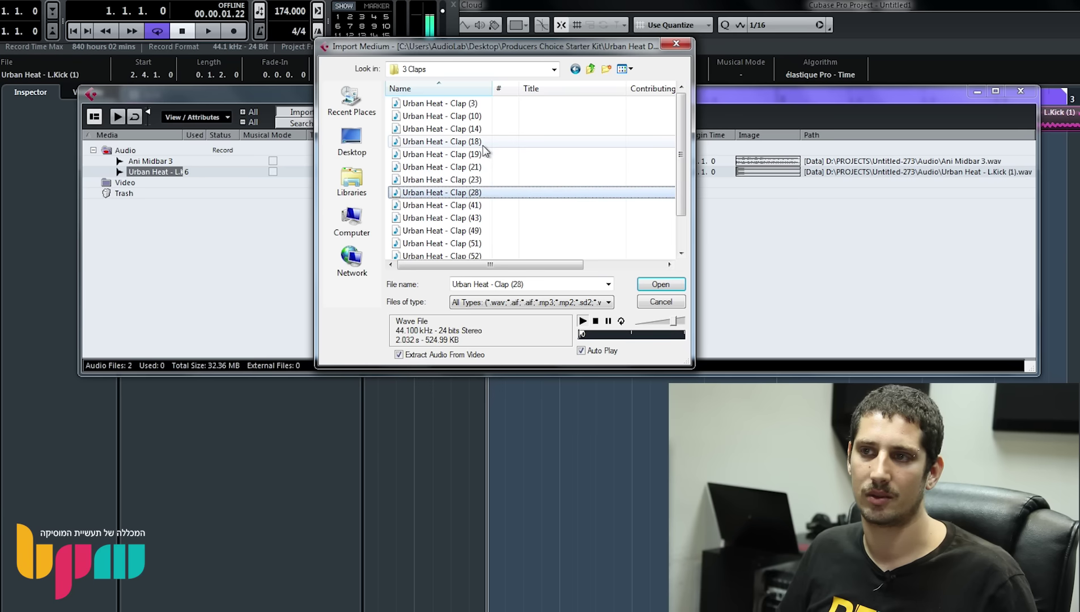
{"action": "key", "text": "Down"}
{"action": "key", "text": "Down"}
{"action": "key", "text": "Down"}
{"action": "key", "text": "Down"}
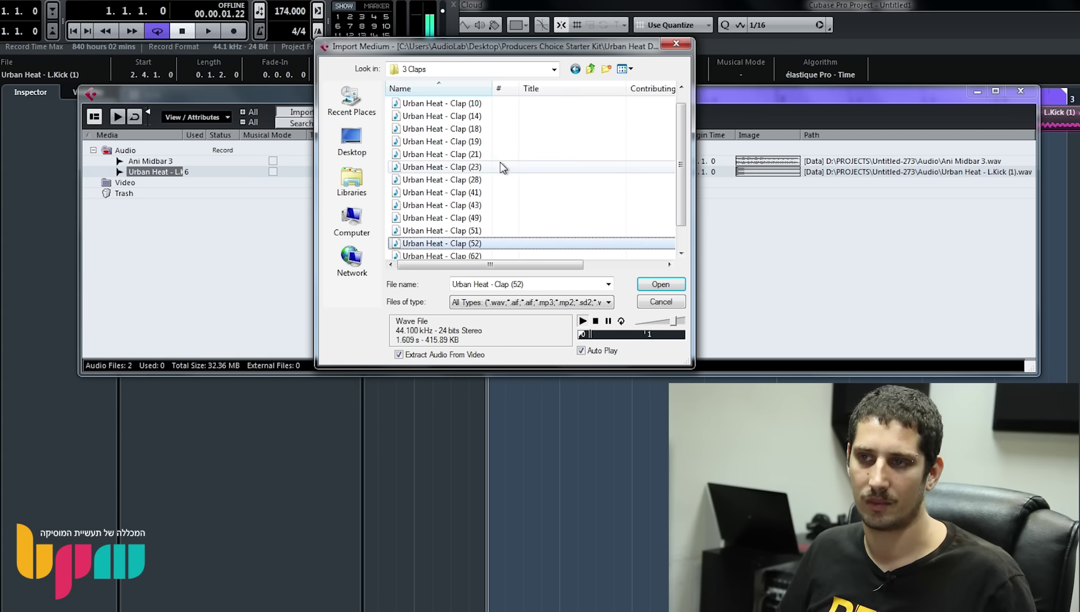
{"action": "scroll", "coordinate": [502, 167], "scroll_direction": "up", "scroll_amount": 1}
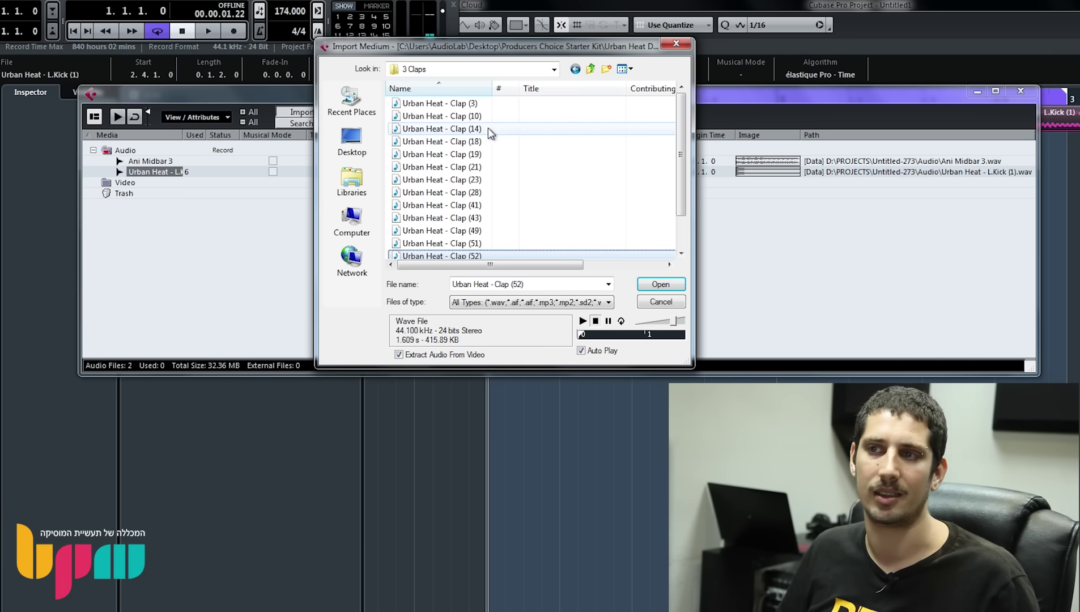
Audition the claps again from the start of the folder and import Urban Heat - Clap (51) into the pool
{"action": "left_click", "coordinate": [500, 116]}
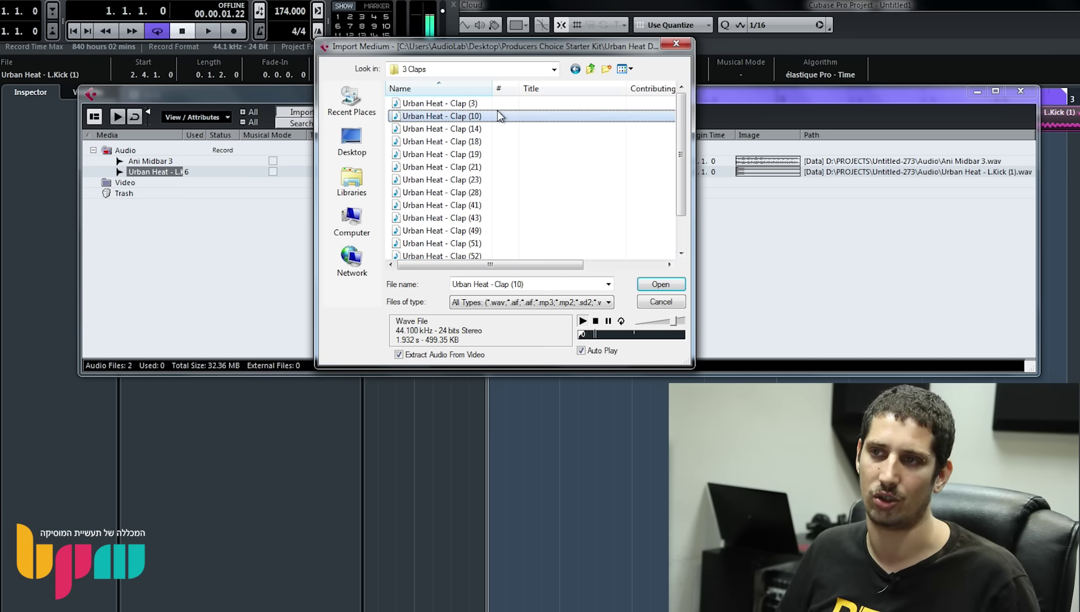
{"action": "left_click", "coordinate": [501, 104]}
{"action": "left_click", "coordinate": [508, 116]}
{"action": "left_click", "coordinate": [512, 129]}
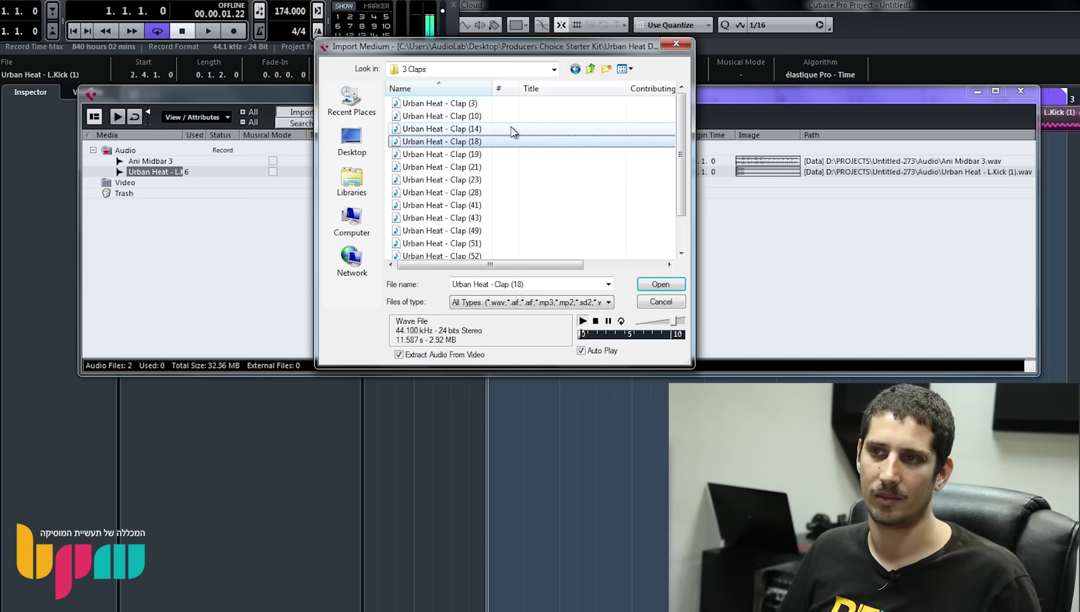
{"action": "key", "text": "Down"}
{"action": "key", "text": "Down"}
{"action": "key", "text": "Down"}
{"action": "key", "text": "Down"}
{"action": "key", "text": "Down"}
{"action": "key", "text": "Down"}
{"action": "key", "text": "Down"}
{"action": "key", "text": "Down"}
{"action": "key", "text": "Down"}
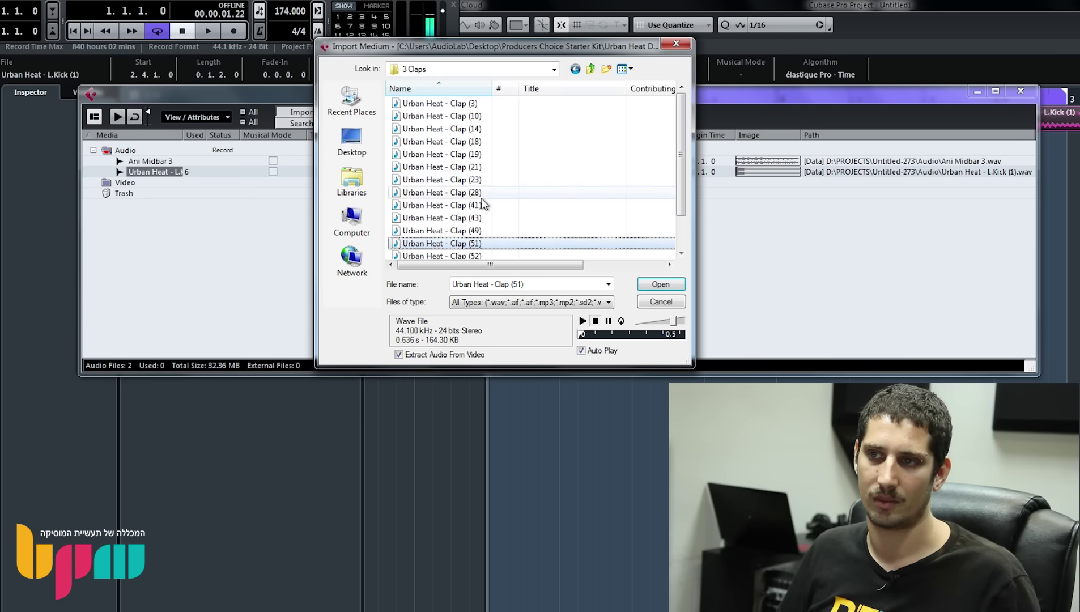
{"action": "double_click", "coordinate": [498, 244]}
{"action": "key", "text": "Return"}
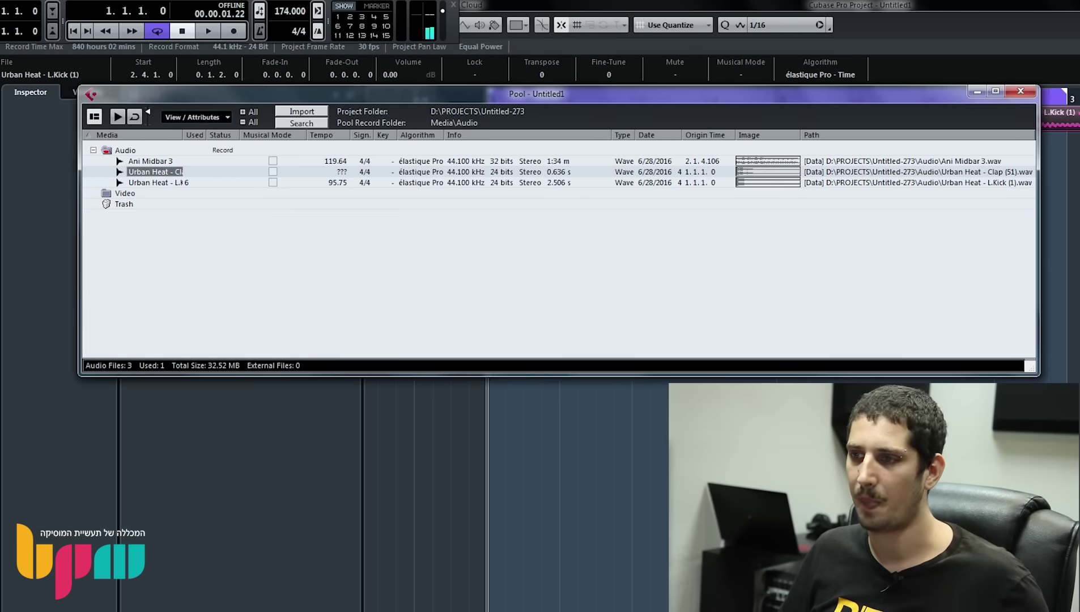
Place the clap on a new track at beat 3 of bar 1 and copy it to beat 3 of bar 2 with the loop playing
{"action": "mouse_move", "coordinate": [164, 167]}
{"action": "left_mouse_down"}
{"action": "mouse_move", "coordinate": [309, 291]}
{"action": "mouse_move", "coordinate": [588, 398]}
{"action": "mouse_move", "coordinate": [655, 399]}
{"action": "mouse_move", "coordinate": [635, 401]}
{"action": "left_mouse_up"}
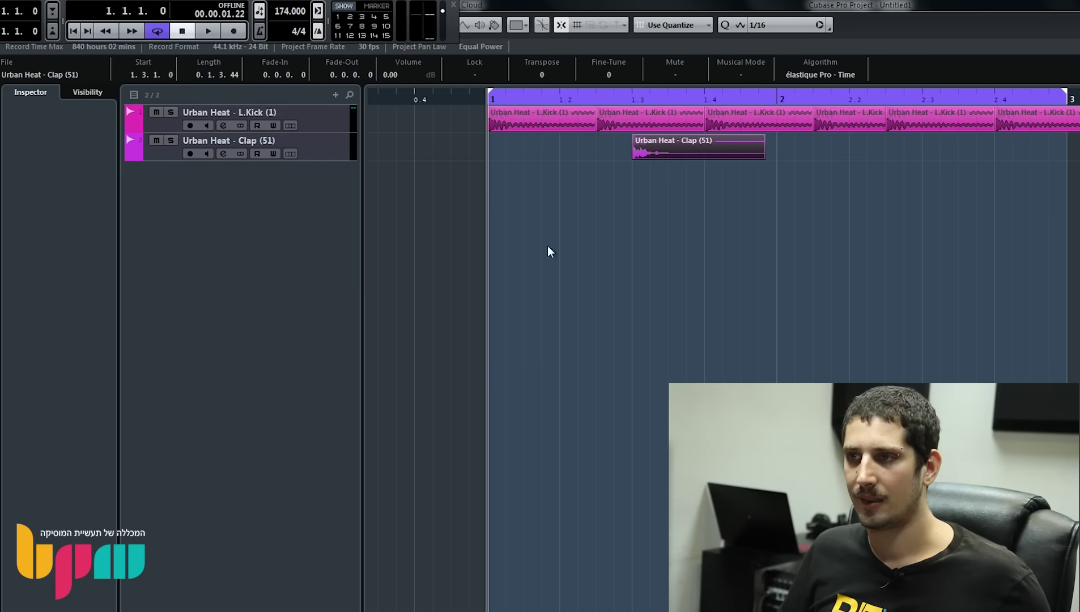
{"action": "key", "text": "space"}
{"action": "left_click_drag", "start_coordinate": [659, 152], "coordinate": [950, 153]}
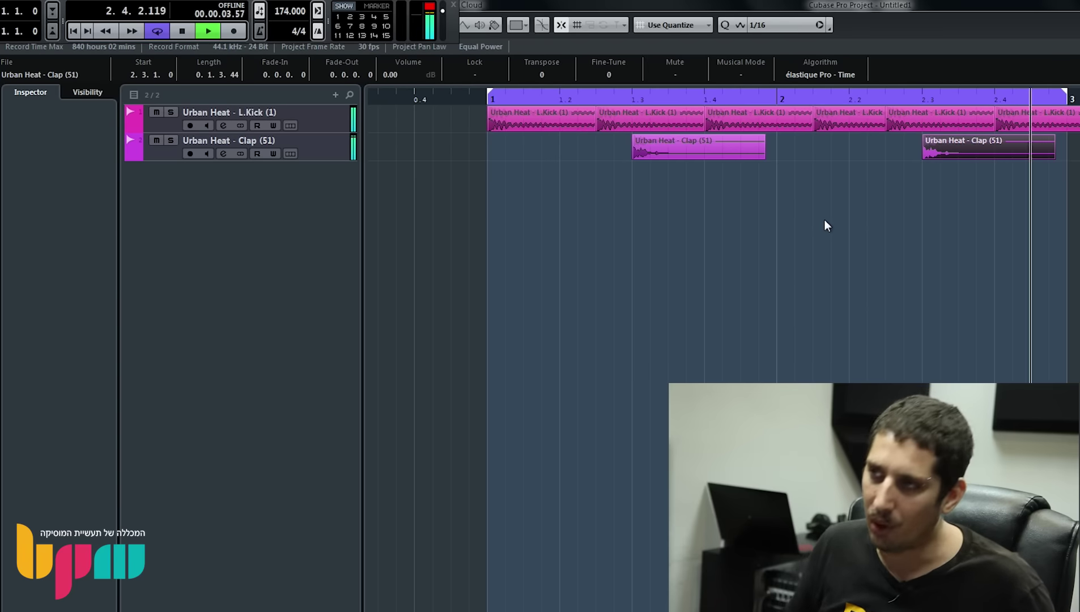
Audition more claps from the "3 Claps" folder of Urban Heat Demo and import Urban Heat - Clap (28) into the pool
{"action": "key", "text": "space"}
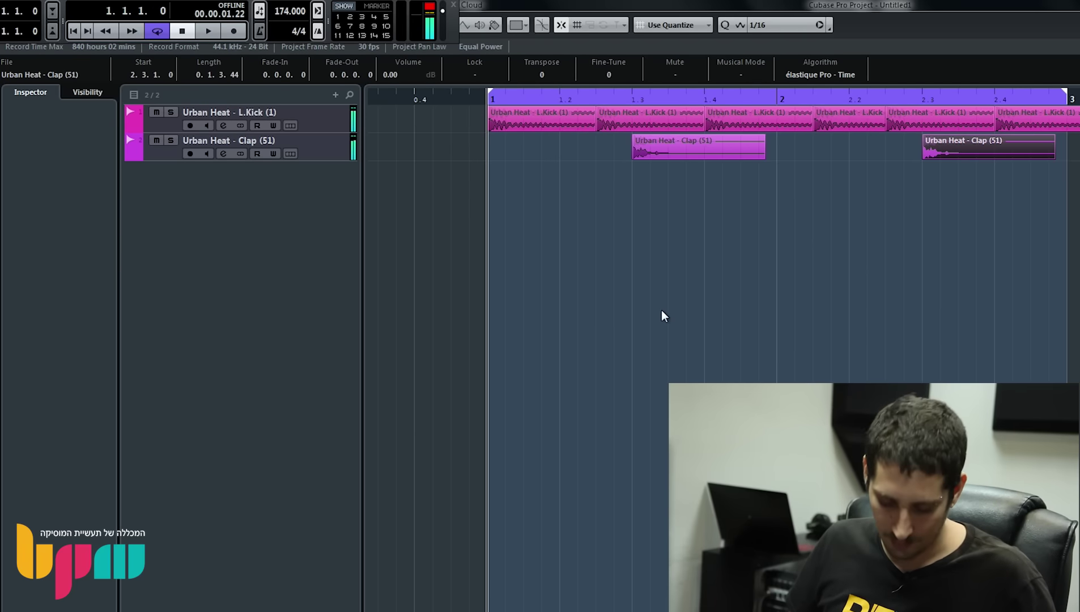
{"action": "key", "text": "ctrl+p"}
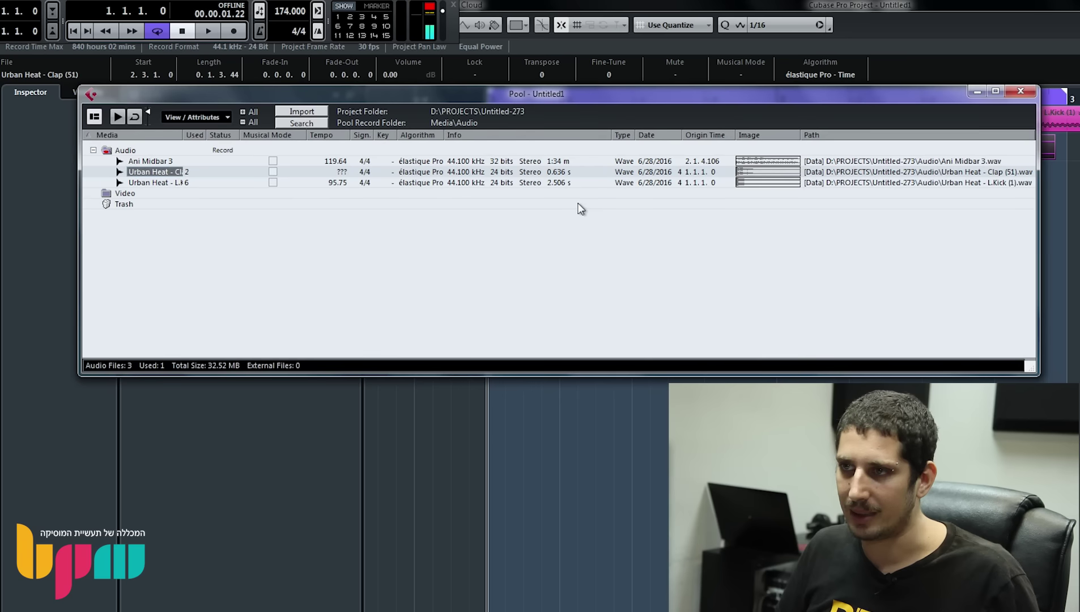
{"action": "left_click", "coordinate": [318, 113]}
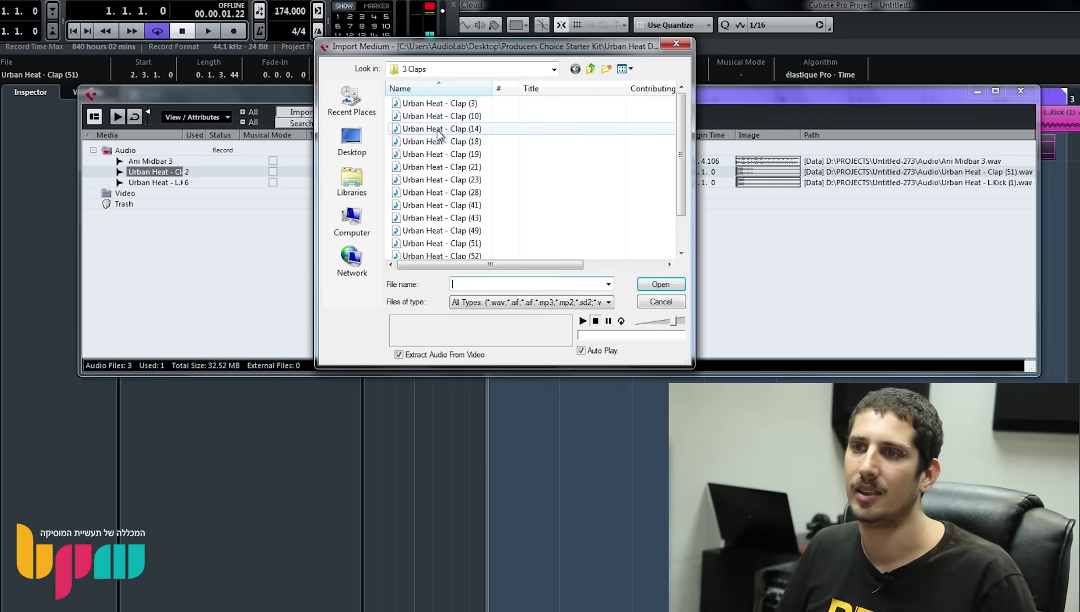
{"action": "left_click", "coordinate": [591, 69]}
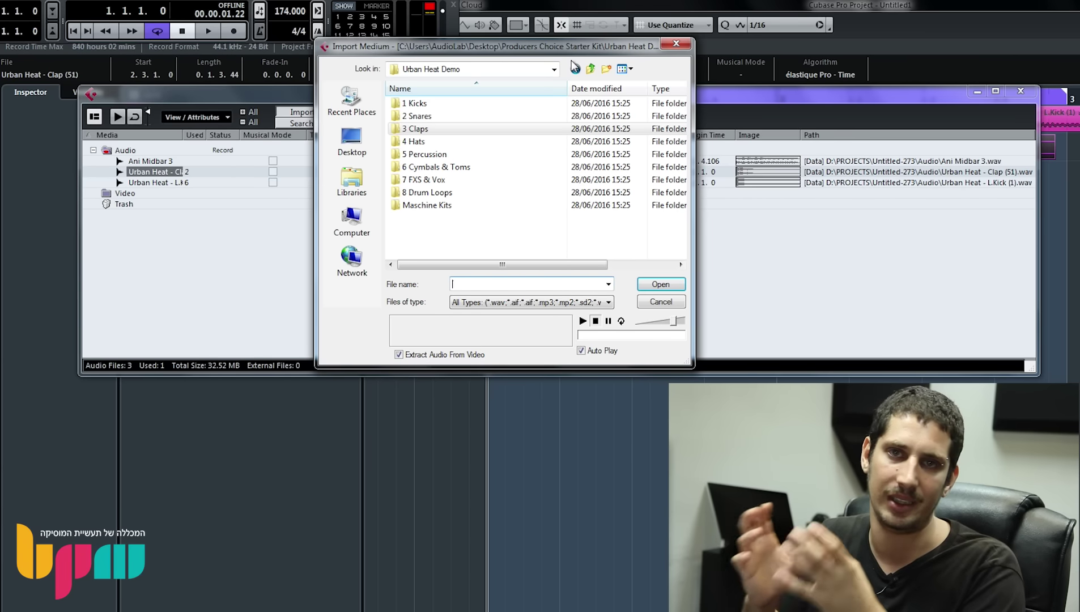
{"action": "double_click", "coordinate": [434, 128]}
{"action": "left_click", "coordinate": [442, 155]}
{"action": "left_click", "coordinate": [448, 180]}
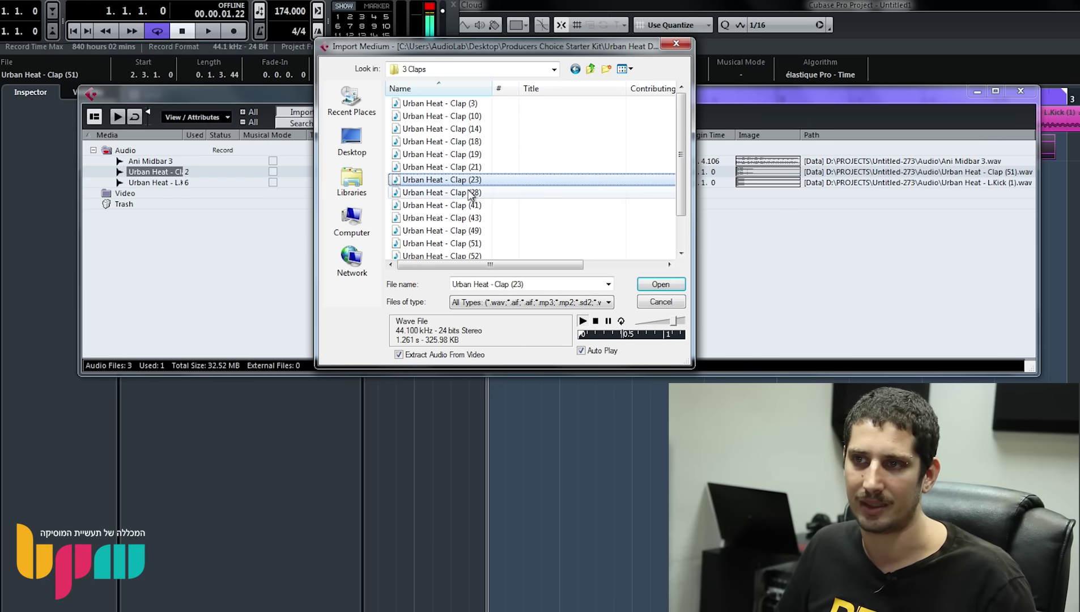
{"action": "left_click", "coordinate": [469, 193]}
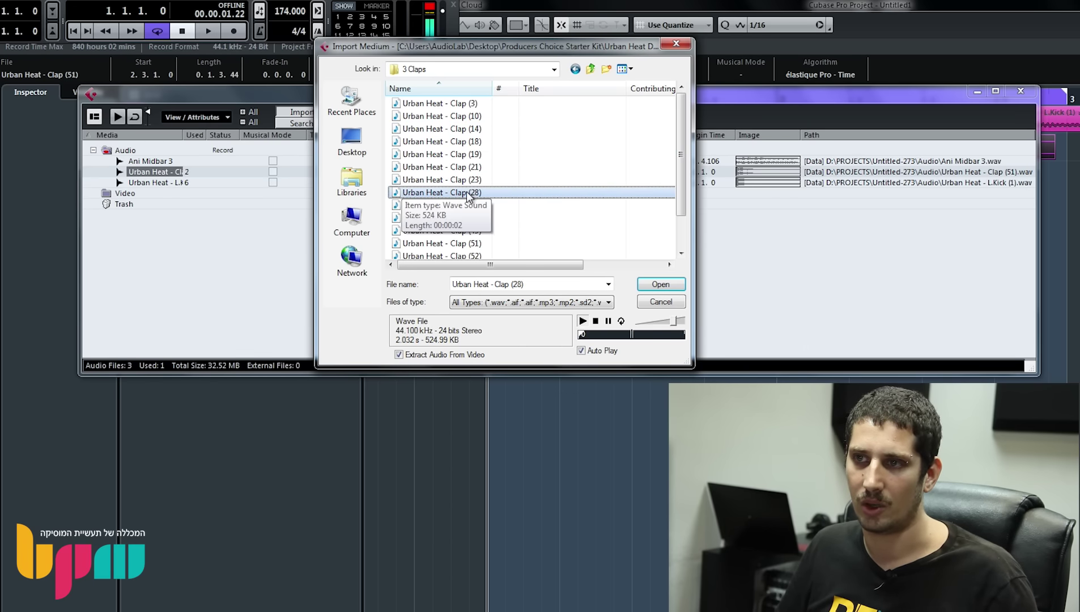
{"action": "double_click", "coordinate": [466, 192]}
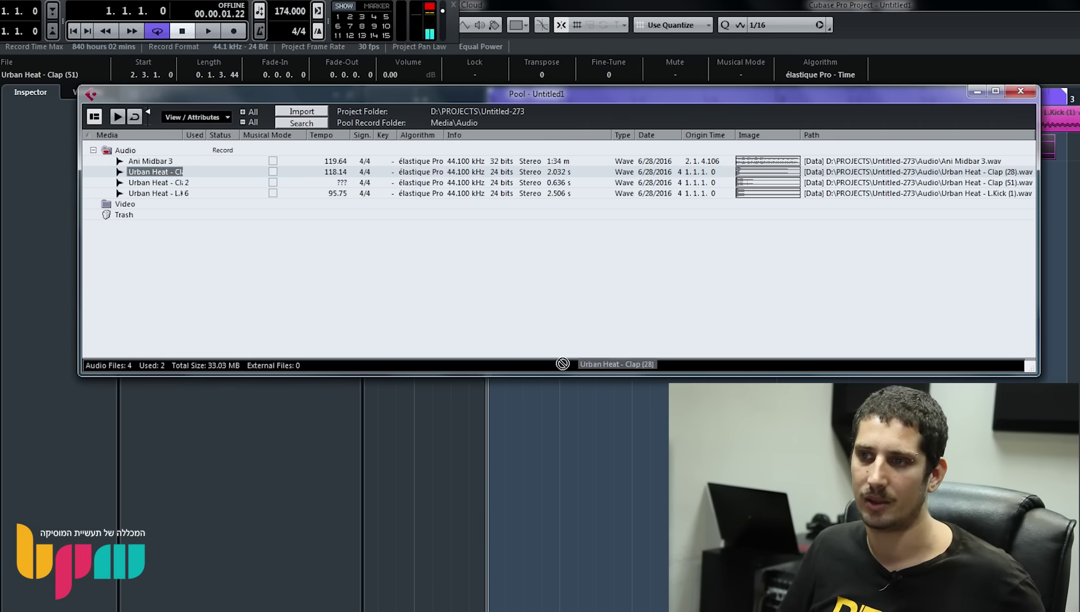
Place Clap (28) on a new track at beat 3 of bar 1, cut it at beat 3 of bar 2, and repeat it there until bar 3
{"action": "left_click_drag", "start_coordinate": [563, 363], "coordinate": [631, 409]}
{"action": "key", "text": "space"}
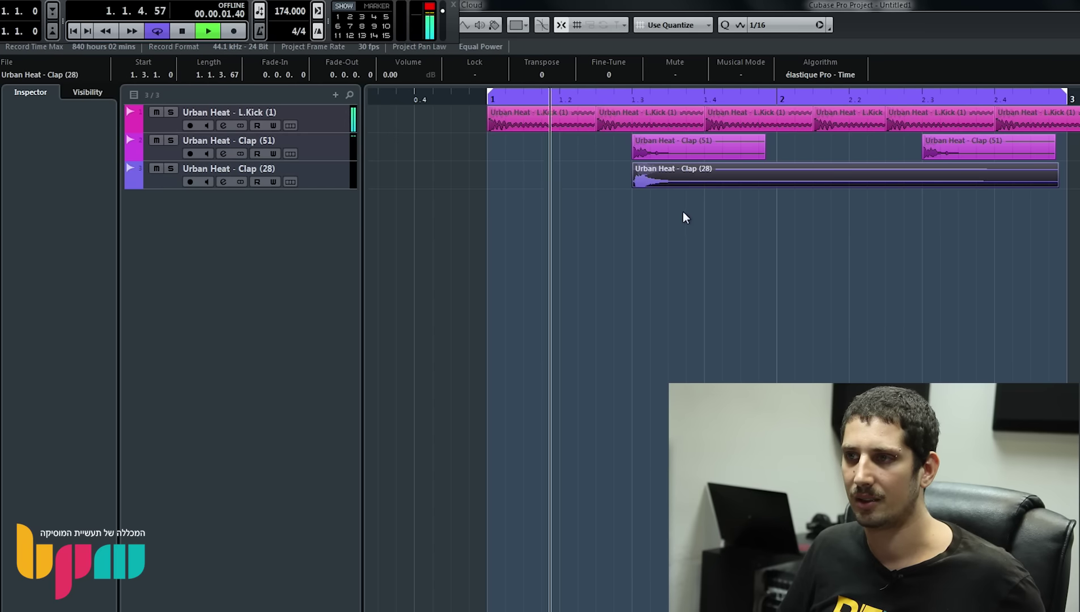
{"action": "left_click", "coordinate": [929, 176], "text": "alt"}
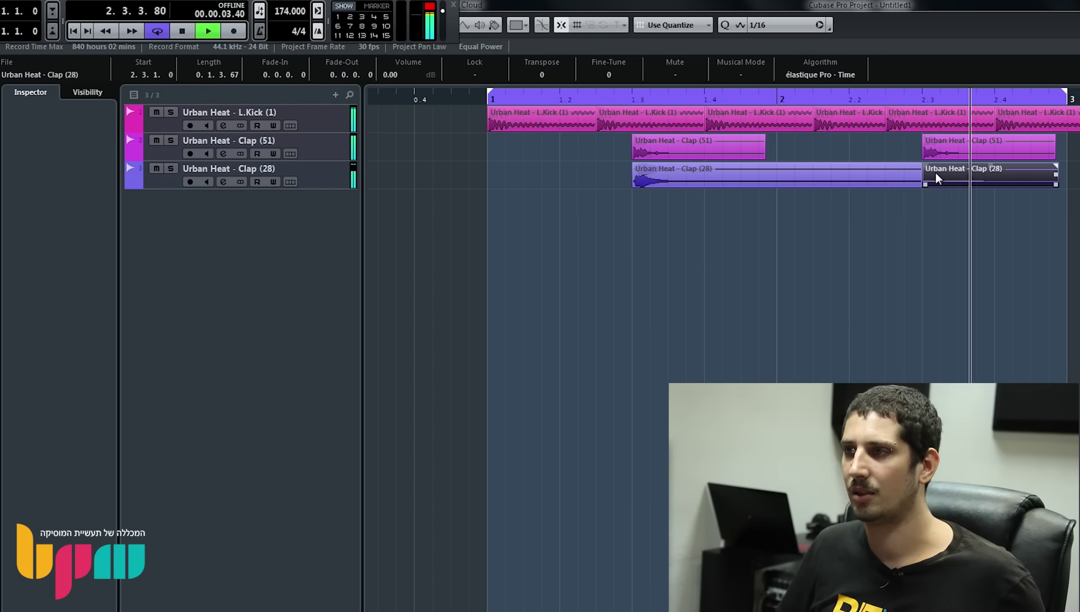
{"action": "left_click", "coordinate": [753, 177]}
{"action": "key", "text": "ctrl+d"}
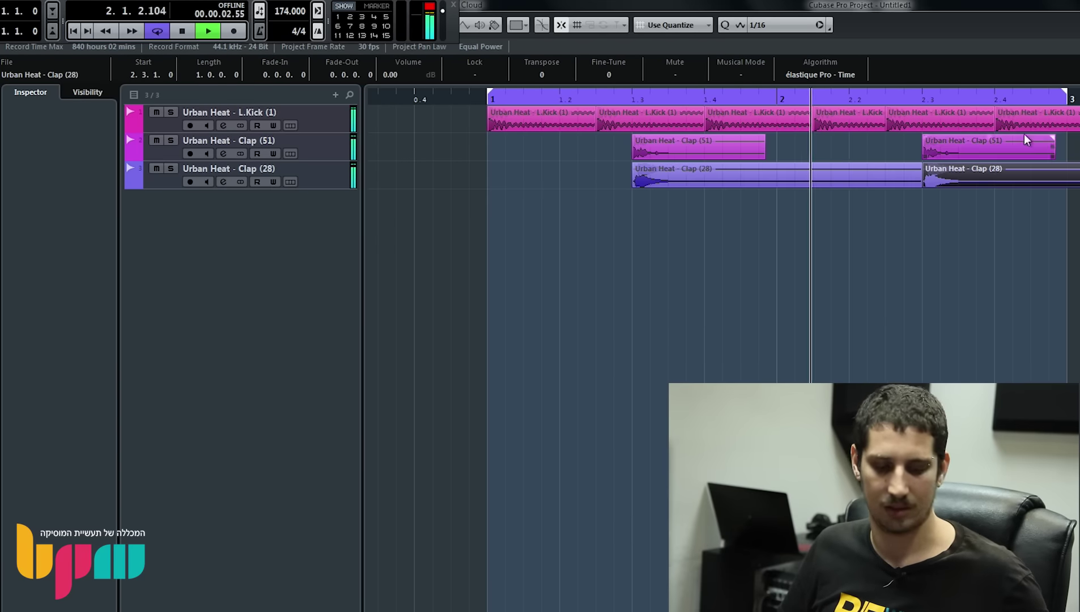
{"action": "left_click_drag", "start_coordinate": [1077, 176], "coordinate": [1059, 176]}
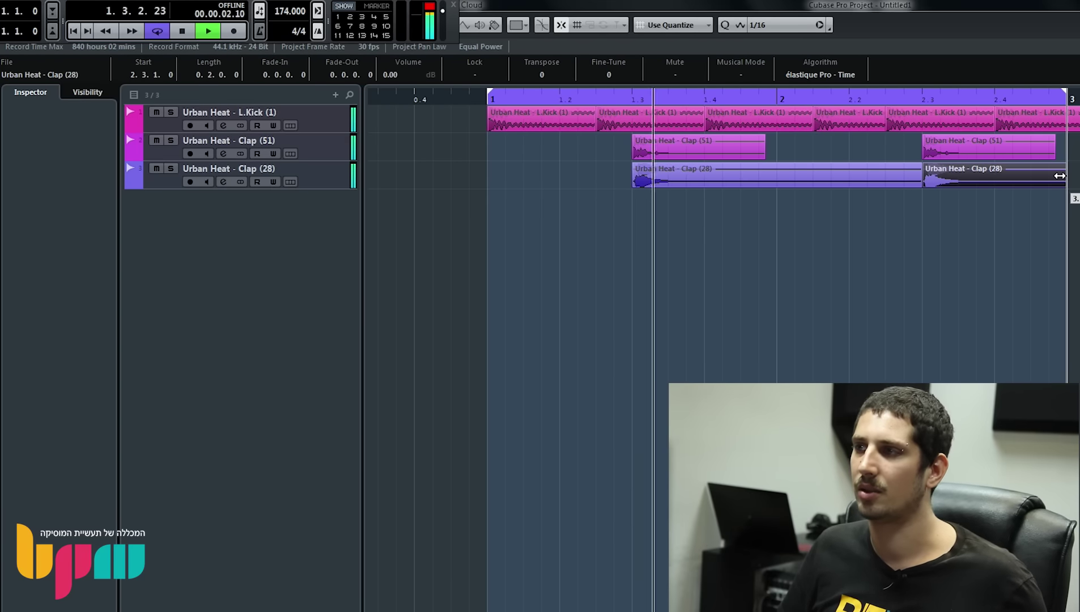
{"action": "key", "text": "space"}
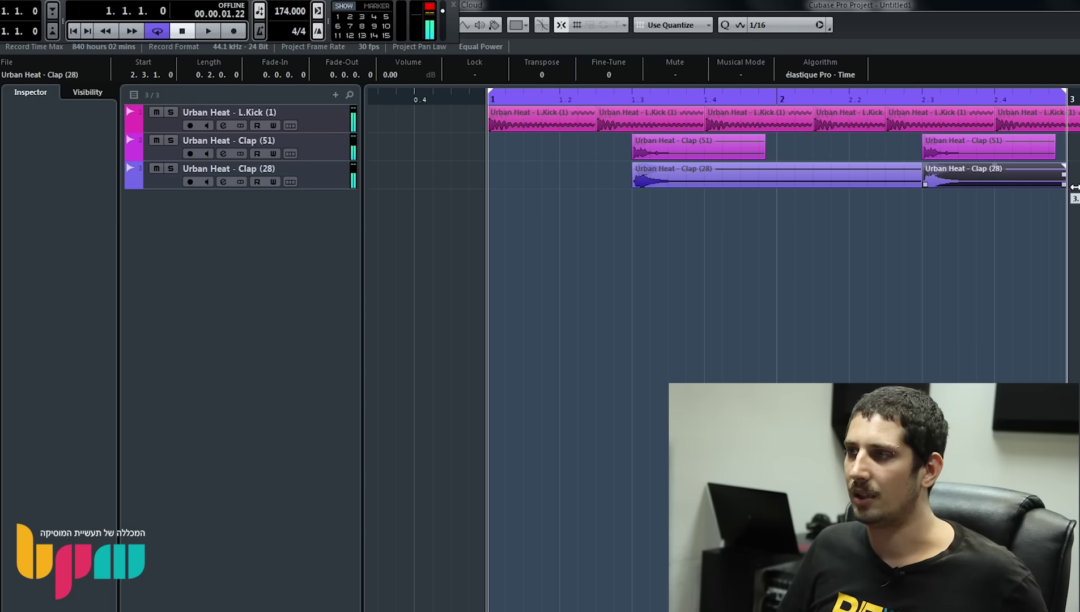
Put the two-beat tail of the last Clap (28) event at the start of bar 1 and play the loop
{"action": "key", "text": "ctrl+d"}
{"action": "left_click_drag", "start_coordinate": [1074, 176], "coordinate": [558, 171]}
{"action": "key", "text": "space"}
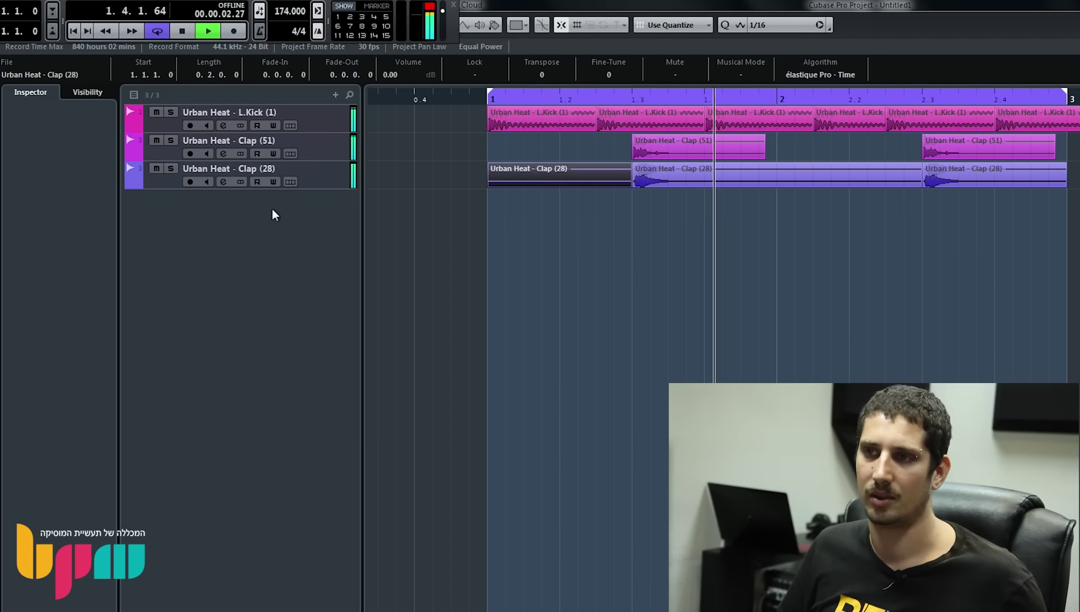
Remove the low end of the Clap (28) track with its channel EQ low cut, checking it against the playing loop
{"action": "left_click", "coordinate": [320, 172]}
{"action": "key", "text": "space"}
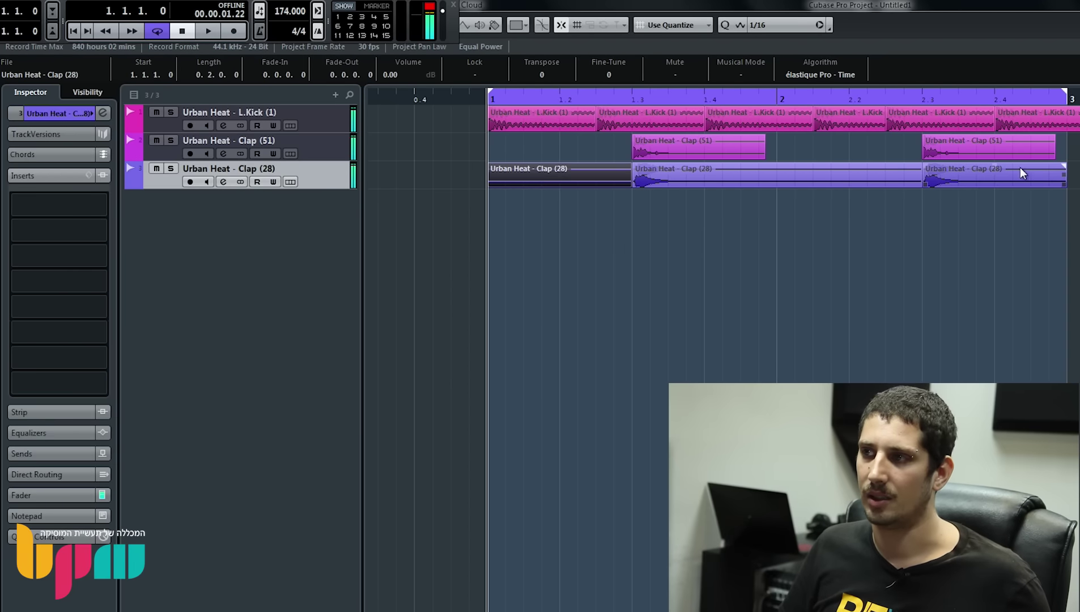
{"action": "left_click", "coordinate": [103, 113]}
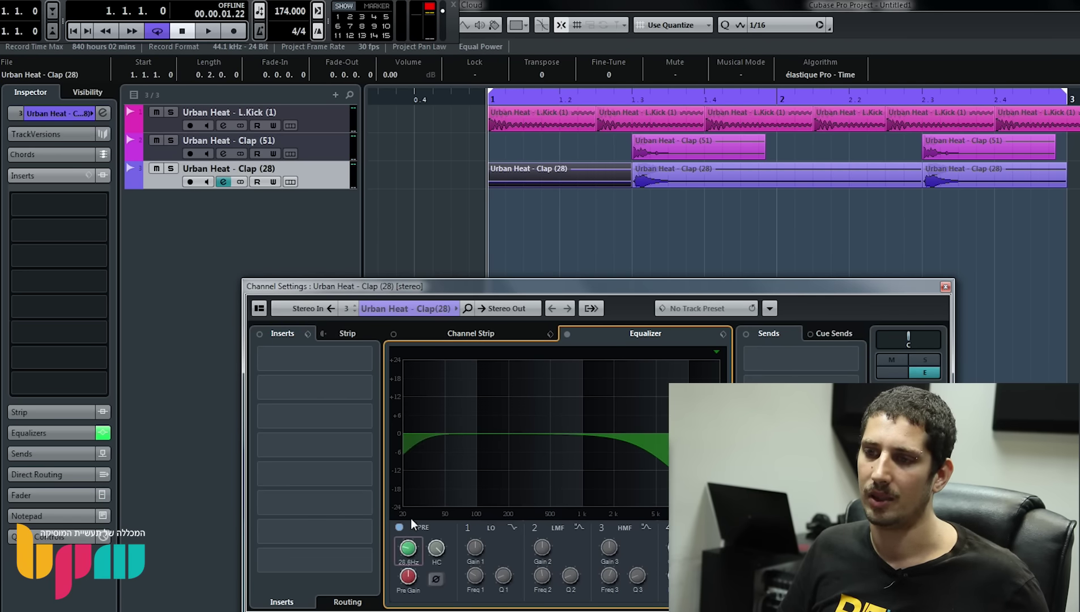
{"action": "mouse_move", "coordinate": [411, 518]}
{"action": "left_mouse_down"}
{"action": "mouse_move", "coordinate": [413, 498]}
{"action": "mouse_move", "coordinate": [411, 516]}
{"action": "left_mouse_up"}
{"action": "key", "text": "space"}
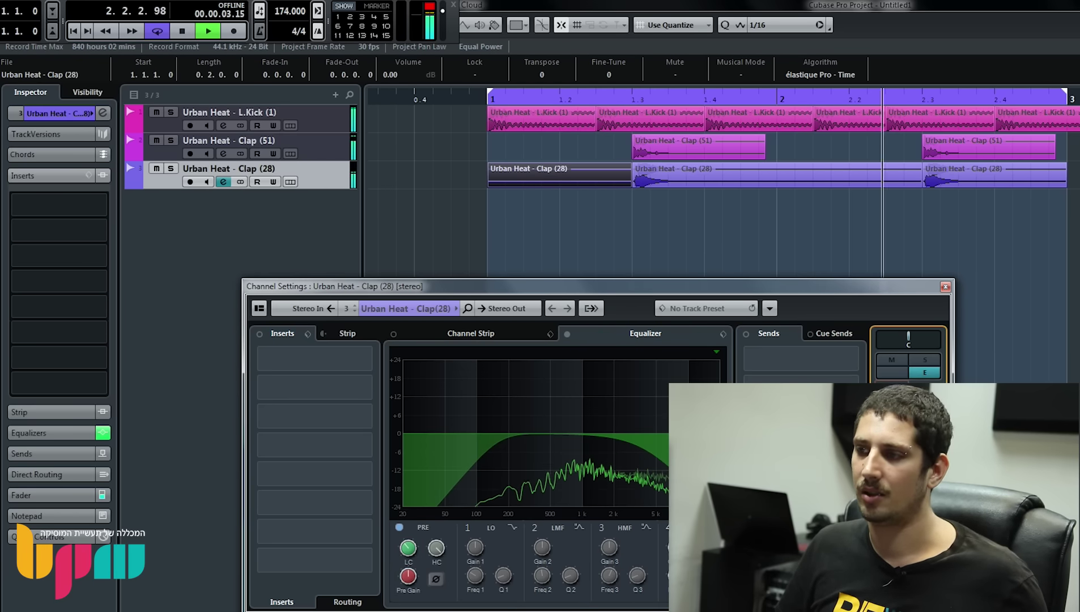
{"action": "key", "text": "space"}
{"action": "left_click", "coordinate": [945, 287]}
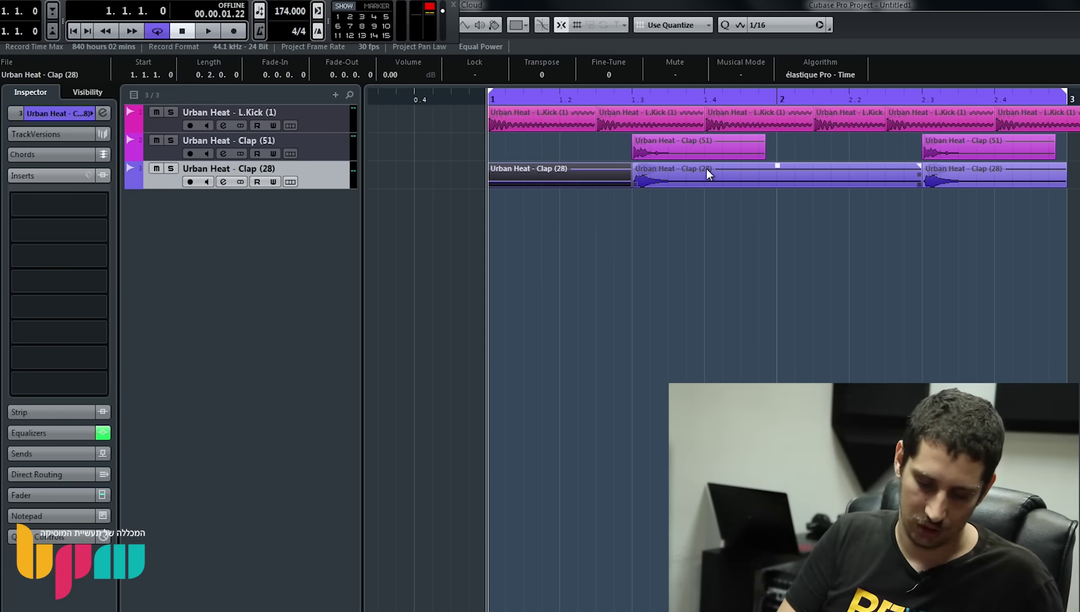
Audition snares in the "2 Snares" folder and import Urban Heat - Snare (1) into the pool, copying the file to the working directory
{"action": "key", "text": "ctrl+p"}
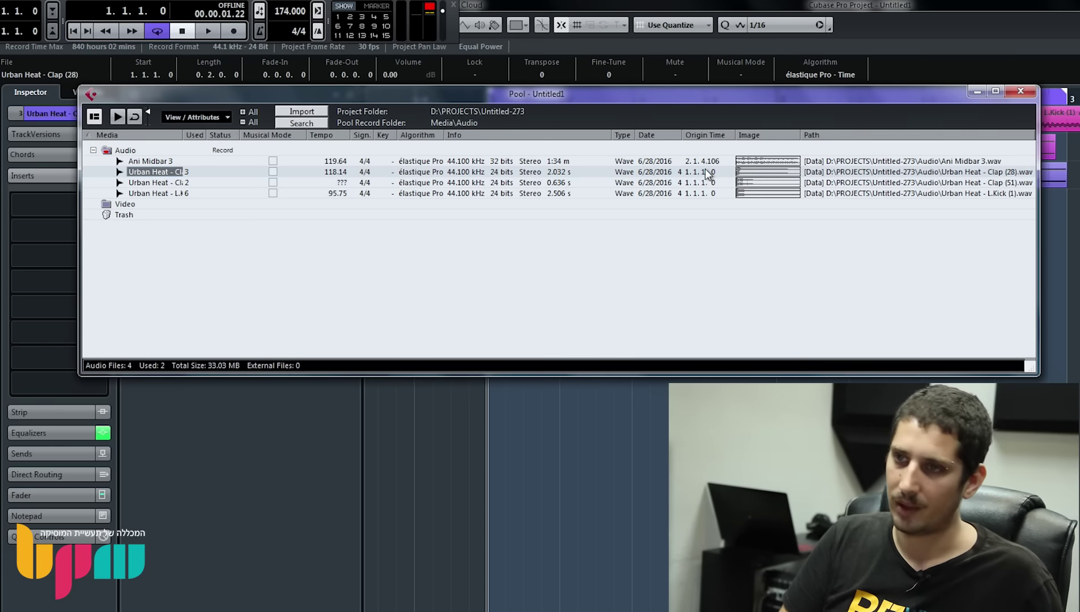
{"action": "left_click", "coordinate": [320, 112]}
{"action": "left_click", "coordinate": [591, 69]}
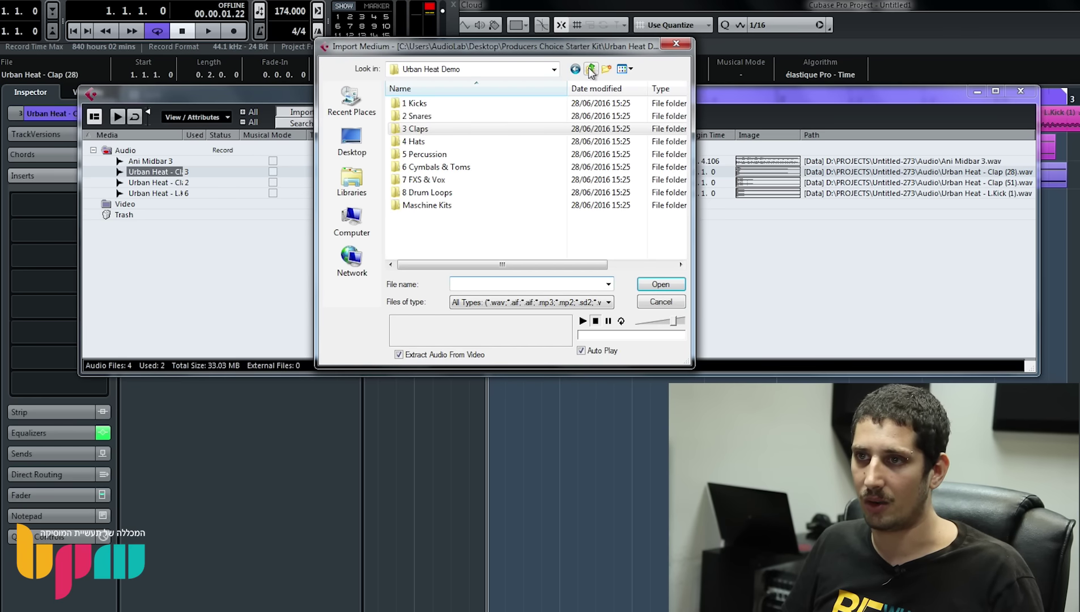
{"action": "double_click", "coordinate": [495, 119]}
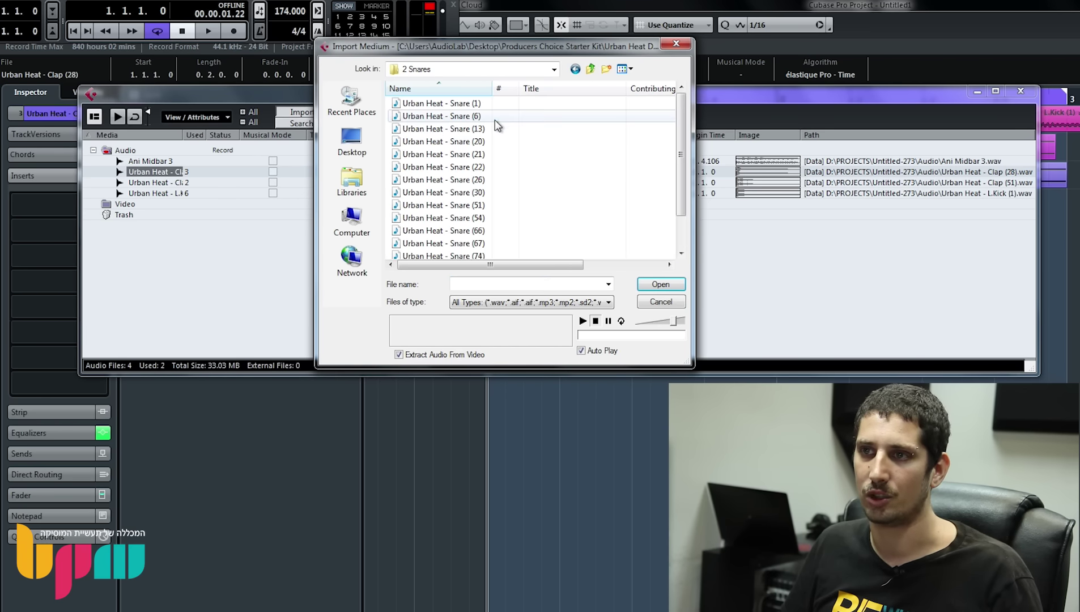
{"action": "left_click", "coordinate": [495, 117]}
{"action": "left_click", "coordinate": [488, 104]}
{"action": "key", "text": "Return"}
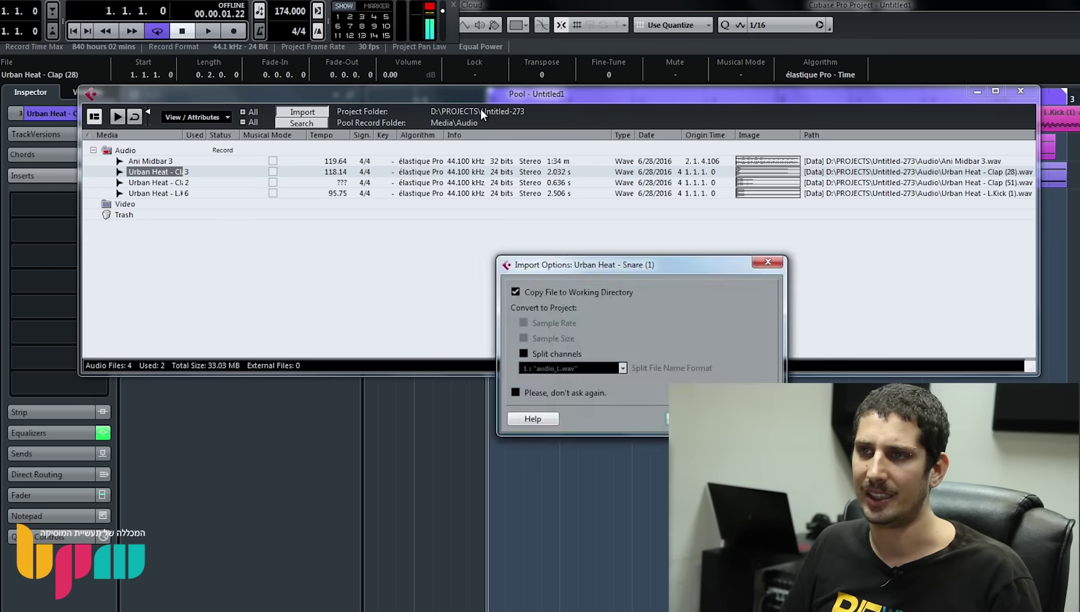
{"action": "key", "text": "Return"}
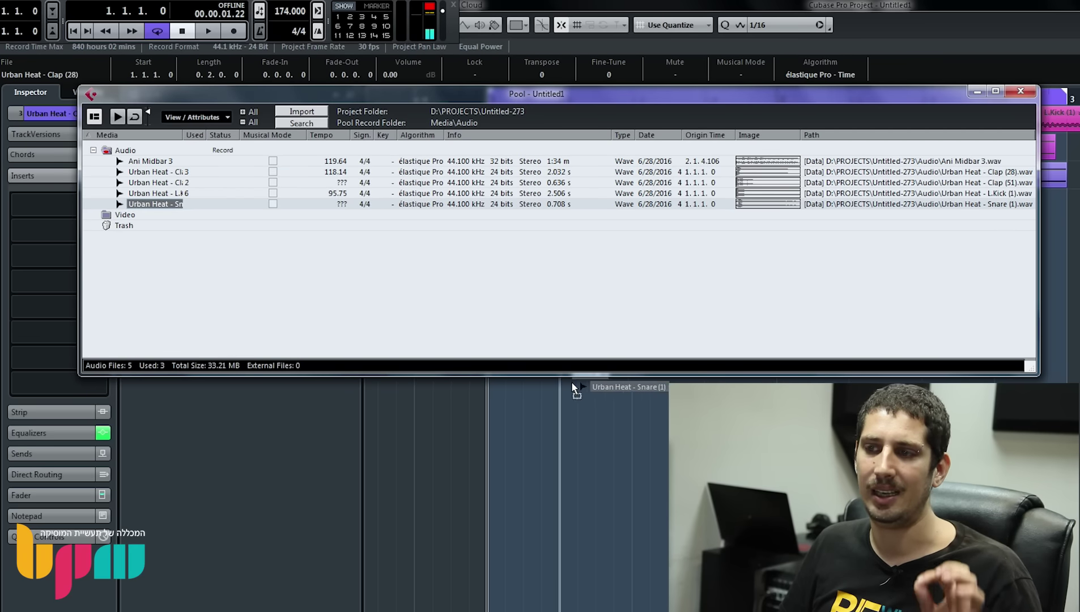
Place the snare on a new track at beat 3 of bar 1, copy it to beat 3 of bar 2, and play the loop
{"action": "left_click_drag", "start_coordinate": [573, 382], "coordinate": [574, 383]}
{"action": "left_click_drag", "start_coordinate": [641, 213], "coordinate": [946, 193]}
{"action": "key", "text": "space"}
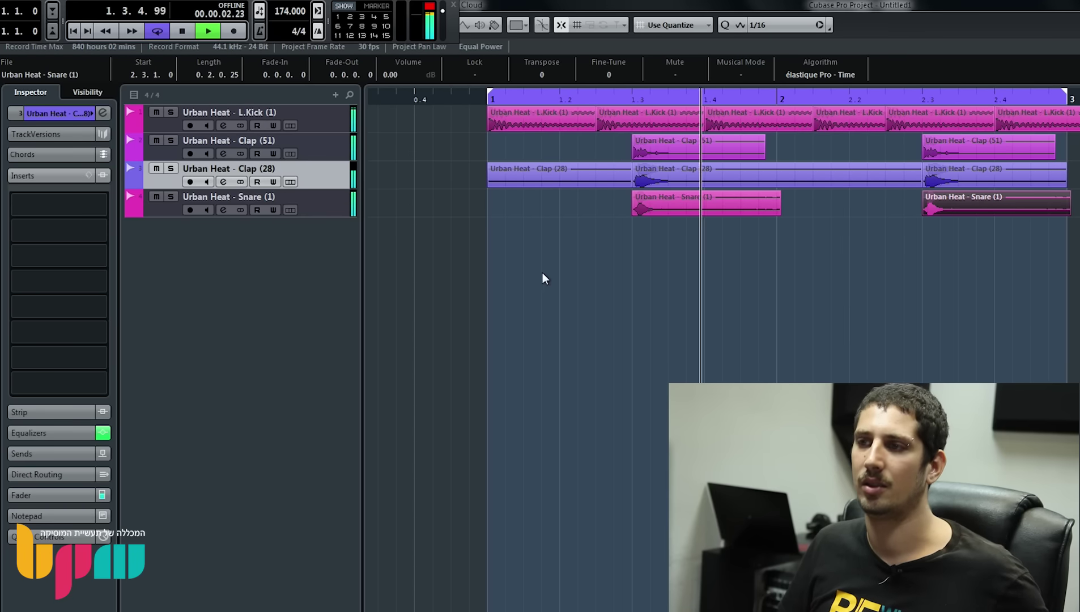
Lower the snare track's volume to -5.07 dB while the loop plays
{"action": "left_click", "coordinate": [323, 206]}
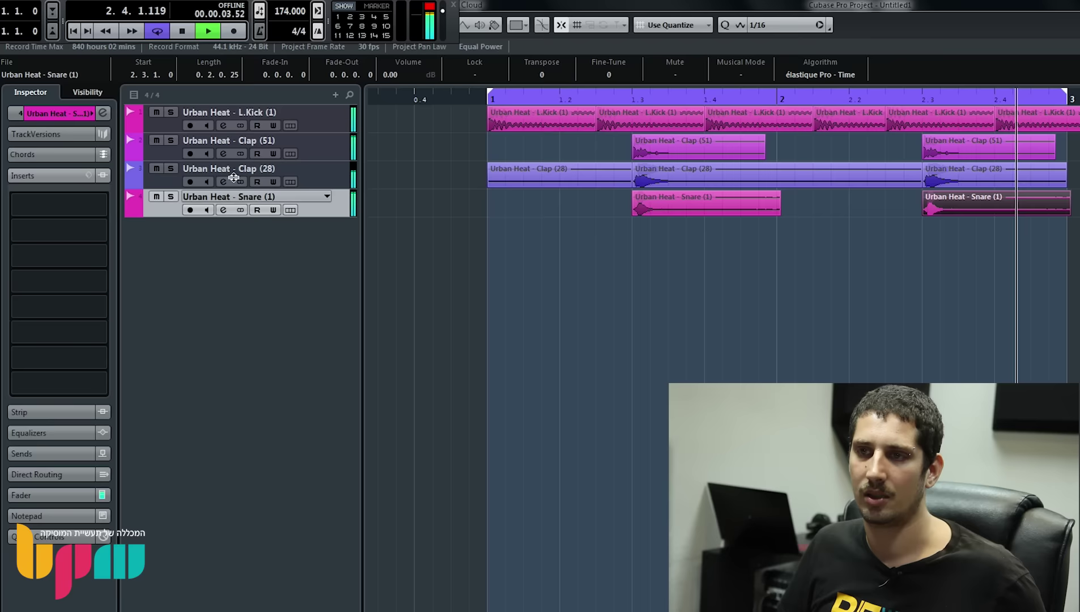
{"action": "left_click", "coordinate": [81, 111]}
{"action": "left_click_drag", "start_coordinate": [74, 174], "coordinate": [90, 176]}
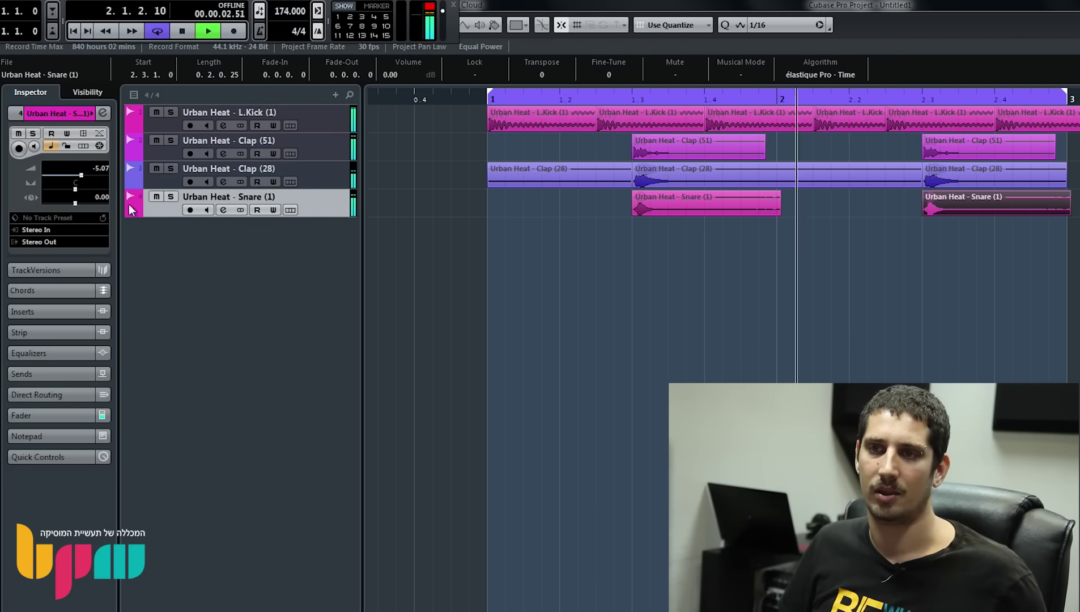
{"action": "key", "text": "space"}
Solo Clap (51), Clap (28) and Snare (1) one after another during playback to hear the layered sound without the kick
{"action": "left_click", "coordinate": [171, 141]}
{"action": "key", "text": "space"}
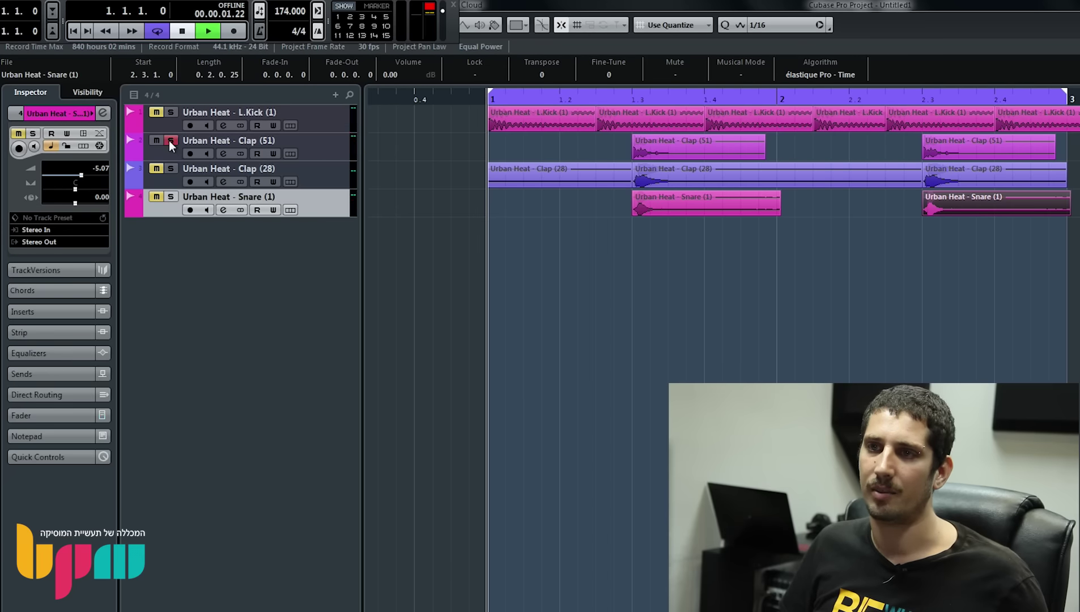
{"action": "left_click", "coordinate": [172, 168]}
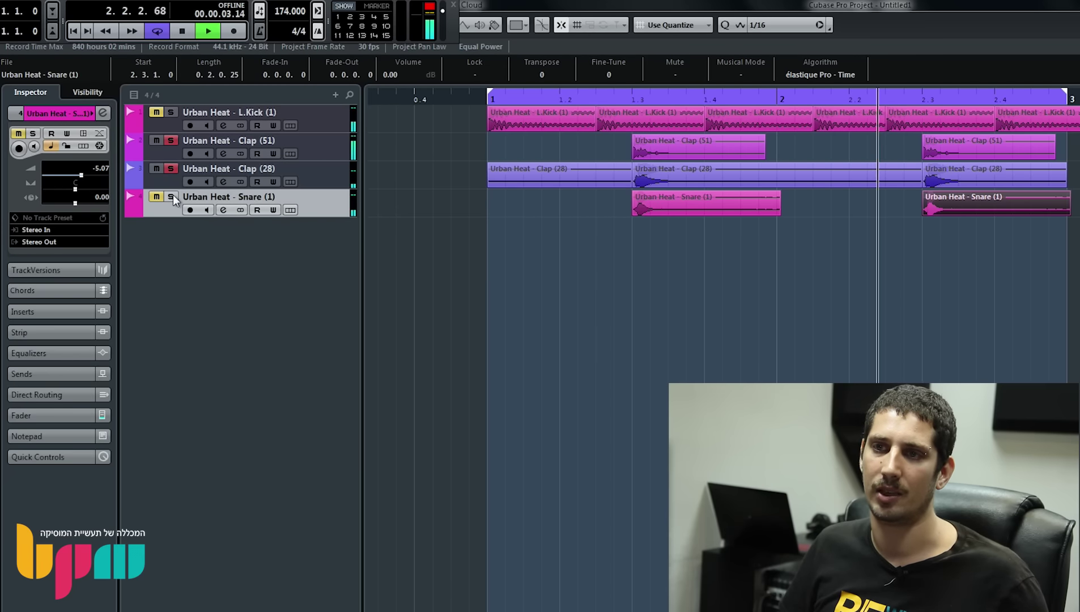
{"action": "left_click", "coordinate": [172, 196]}
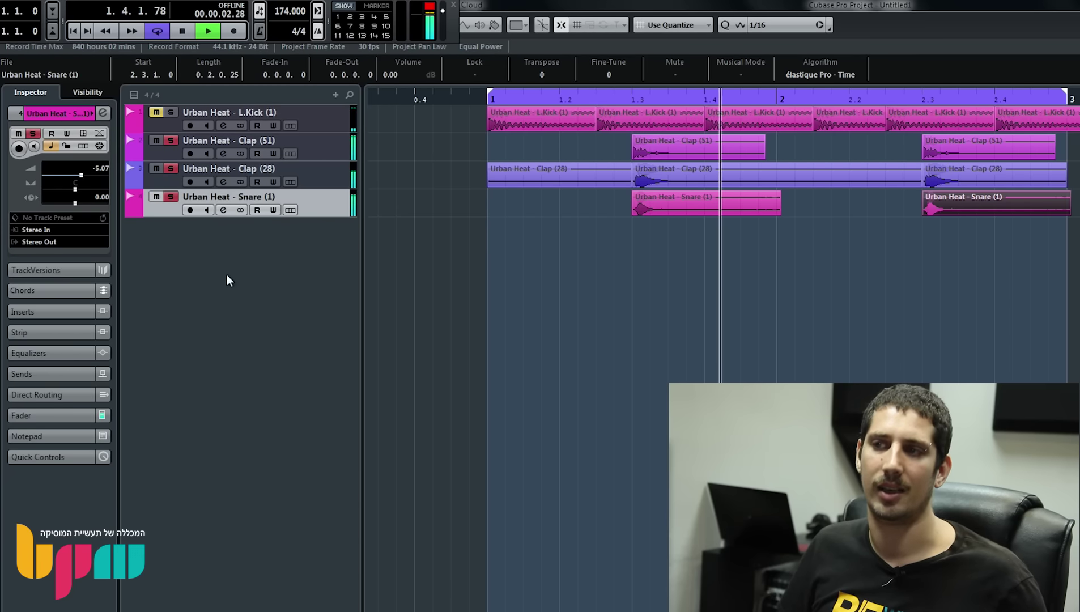
{"action": "key", "text": "space"}
Add one stereo group channel track routed to Stereo Out, created inside the group folder
{"action": "right_click", "coordinate": [311, 172]}
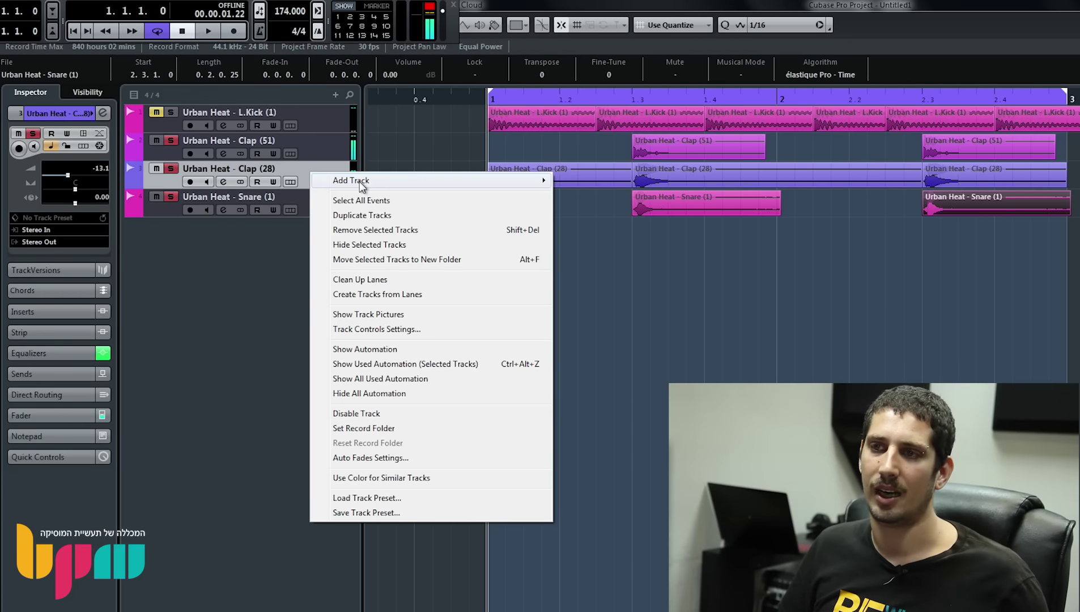
{"action": "mouse_move", "coordinate": [397, 180]}
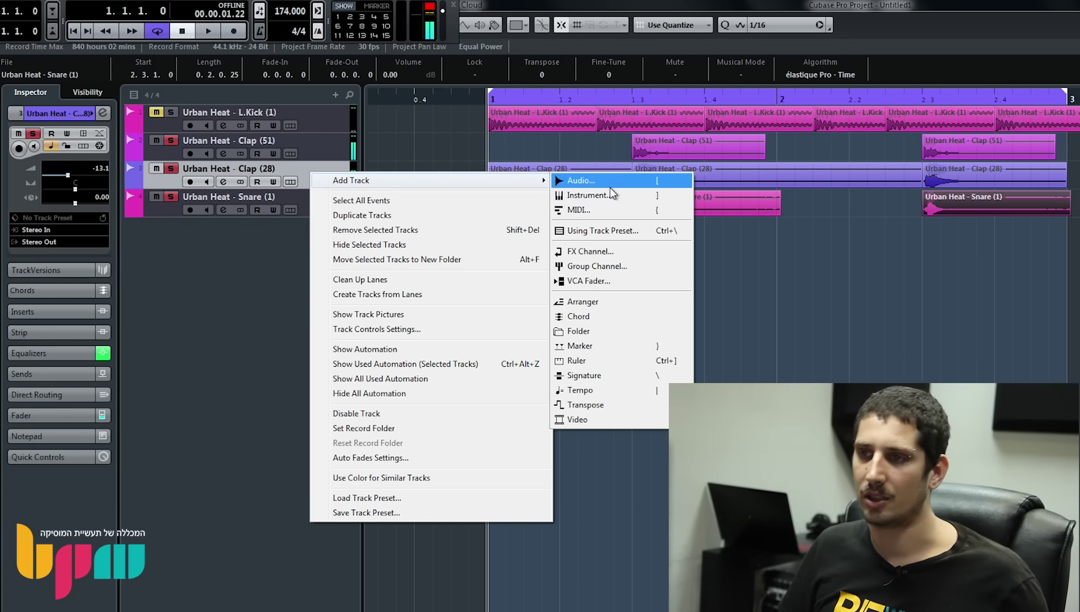
{"action": "left_click", "coordinate": [623, 264]}
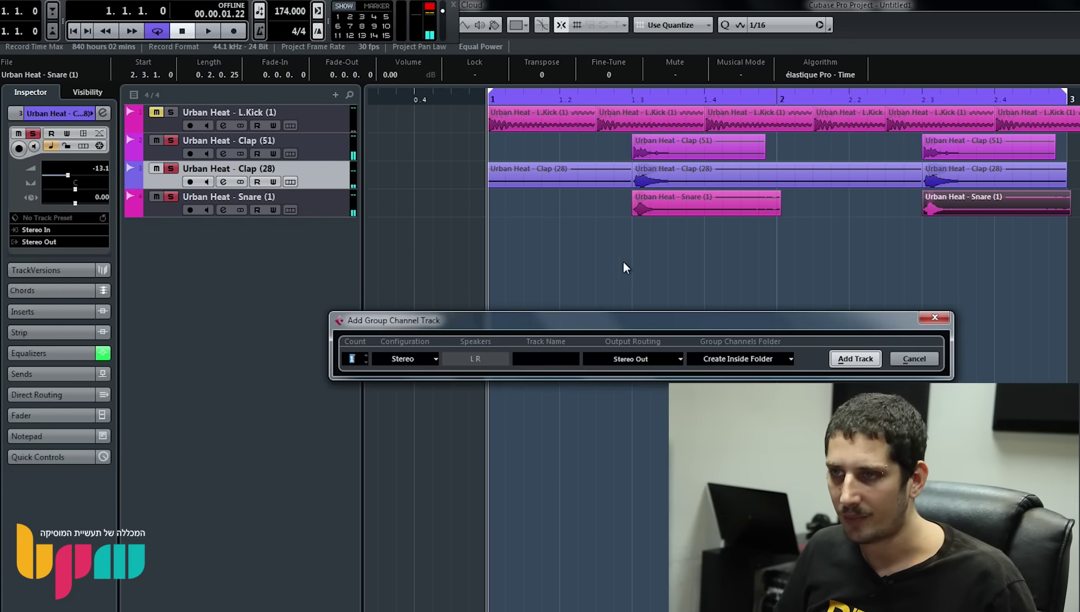
{"action": "left_click", "coordinate": [847, 359]}
Route the outputs of the Clap (51), Clap (28) and Snare (1) tracks to Group 1
{"action": "left_click", "coordinate": [335, 148]}
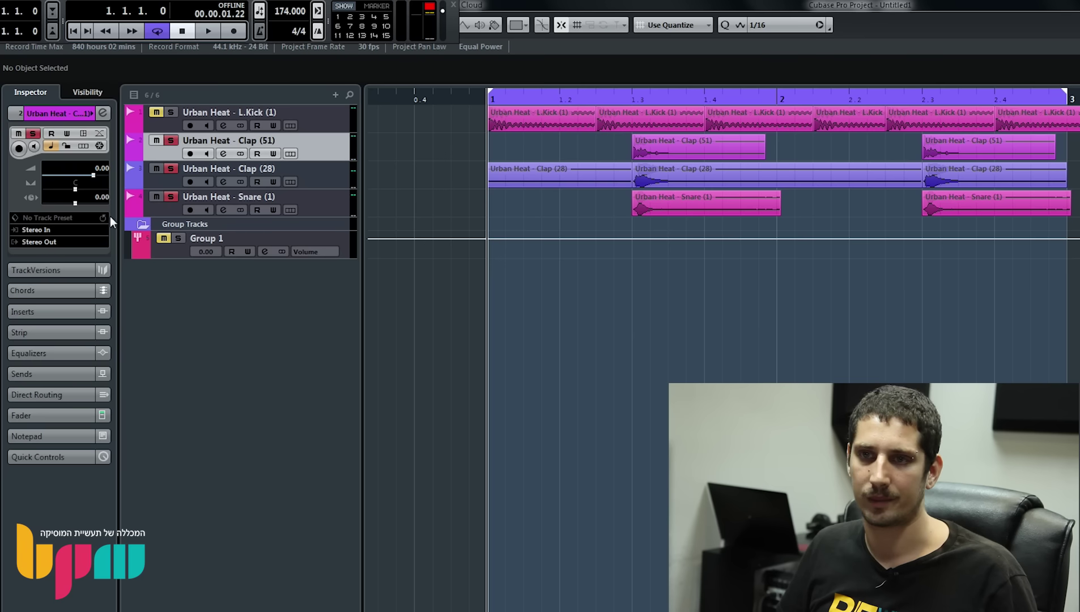
{"action": "left_click", "coordinate": [76, 243]}
{"action": "left_click", "coordinate": [85, 339]}
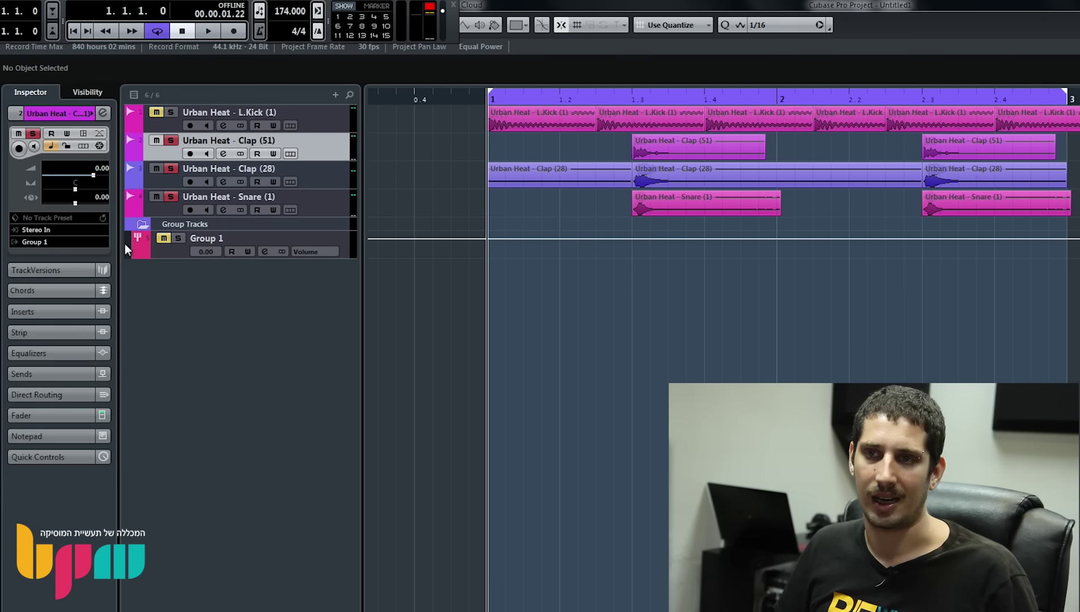
{"action": "left_click", "coordinate": [134, 179]}
{"action": "left_click", "coordinate": [83, 242]}
{"action": "left_click", "coordinate": [76, 339]}
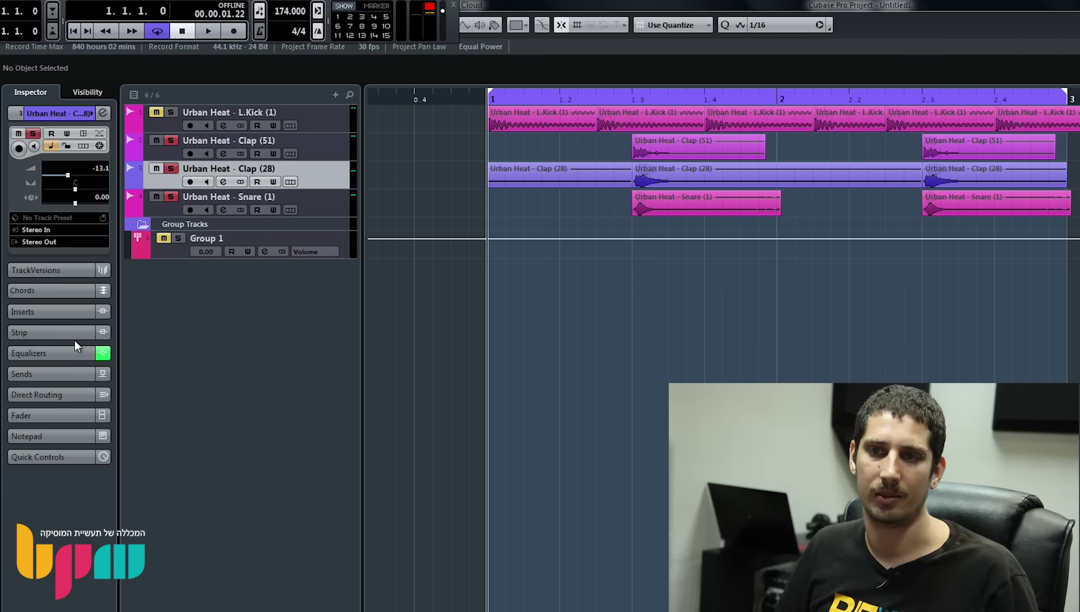
{"action": "key", "text": "Down"}
{"action": "left_click", "coordinate": [65, 243]}
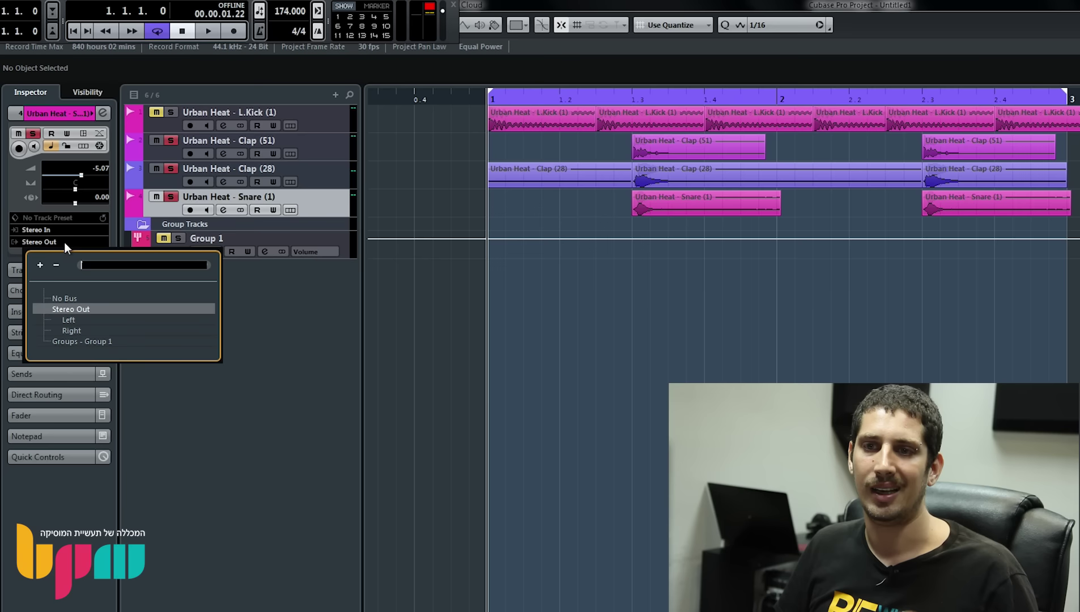
{"action": "left_click", "coordinate": [74, 340]}
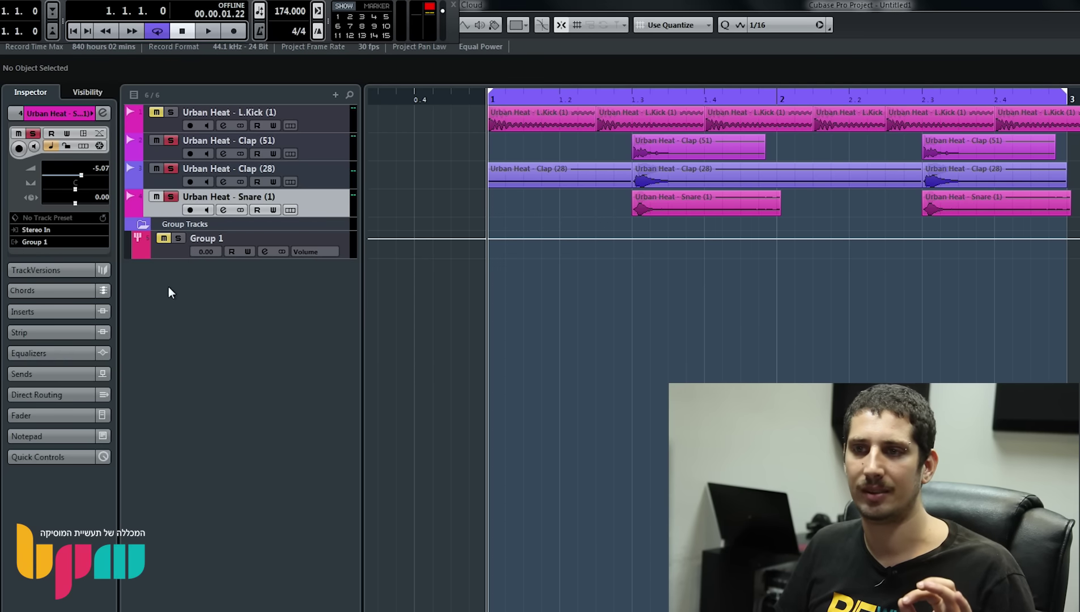
Lower Group 1's volume to -1.53 dB in its channel settings and bring the kick into the playback
{"action": "left_click", "coordinate": [239, 238]}
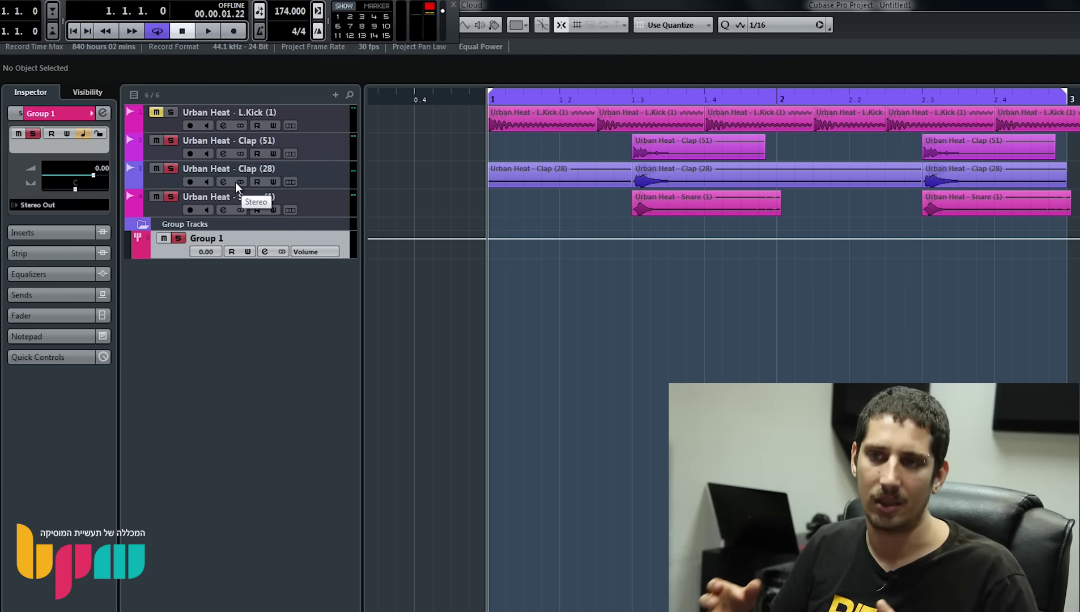
{"action": "left_click", "coordinate": [104, 113]}
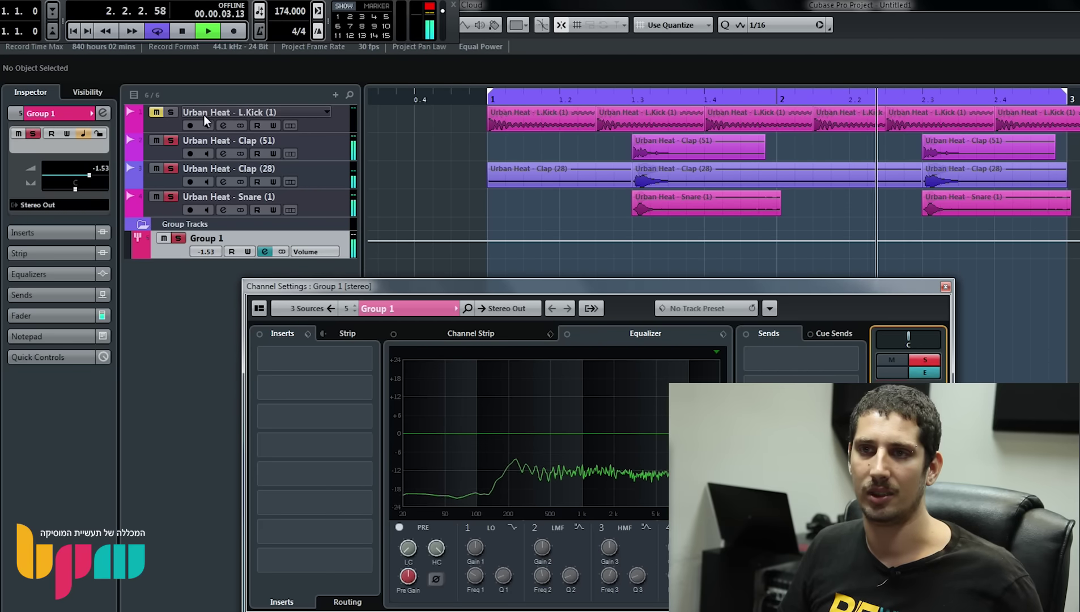
{"action": "left_click", "coordinate": [155, 113]}
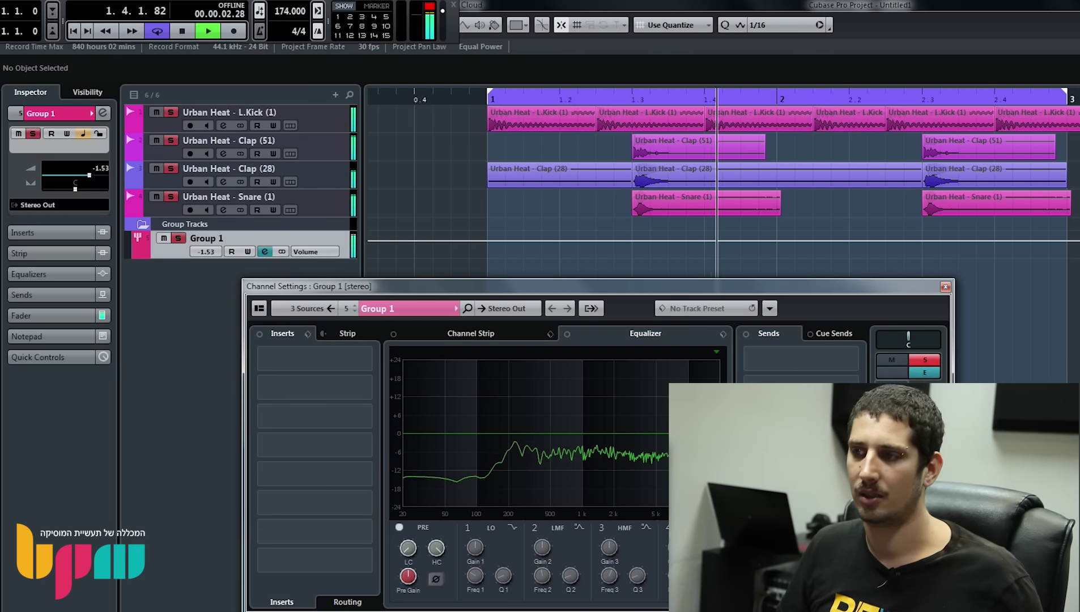
{"action": "left_click", "coordinate": [945, 286]}
{"action": "key", "text": "space"}
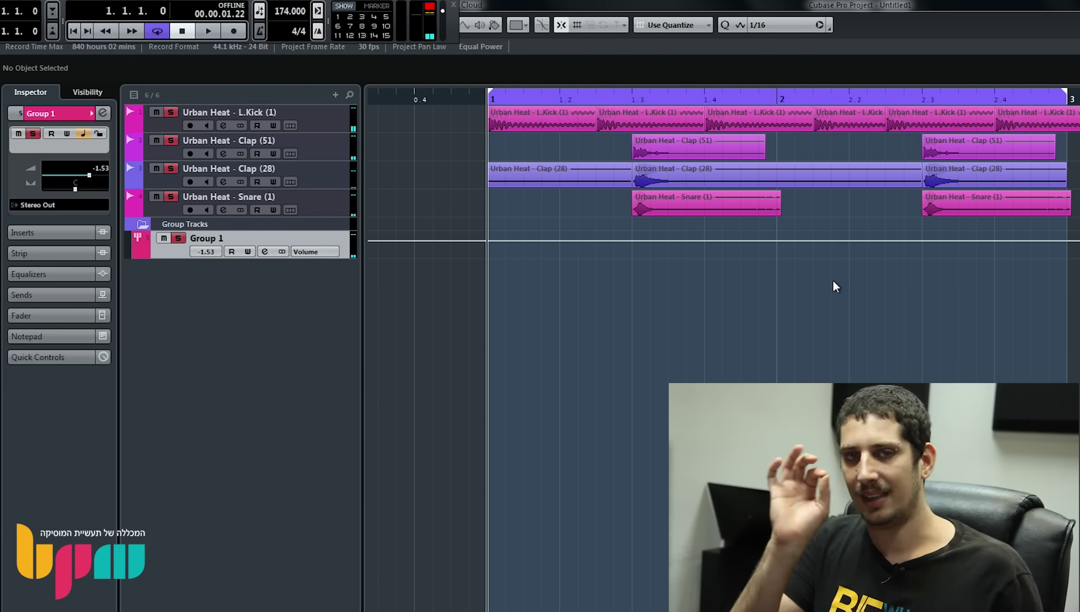
Audition hat samples in the 4 Hats folder and import Urban Heat - Hat (28) into the Pool
{"action": "key", "text": "ctrl+p"}
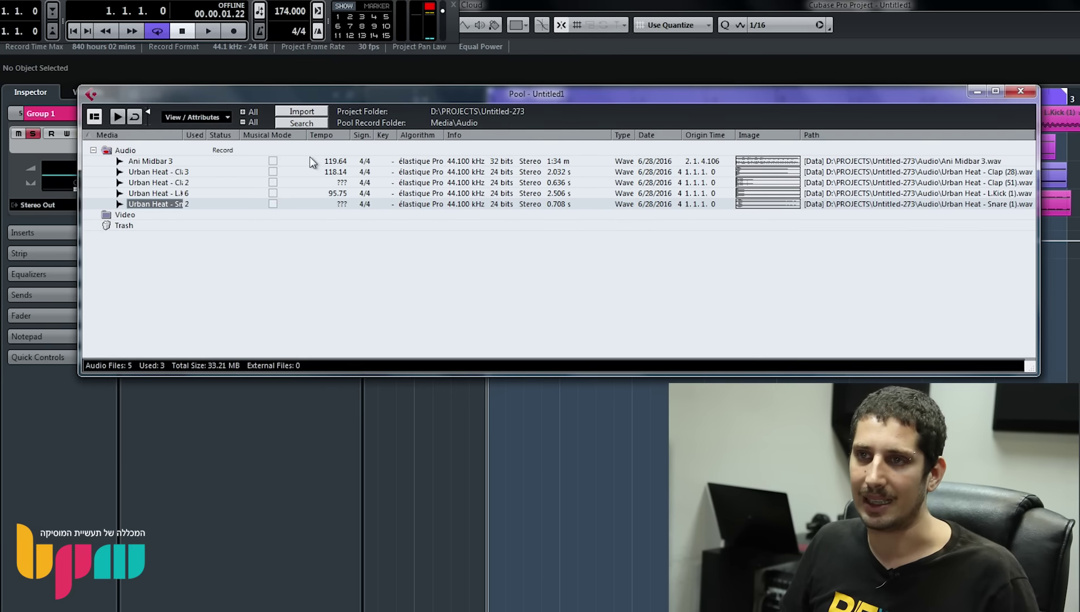
{"action": "left_click", "coordinate": [308, 110]}
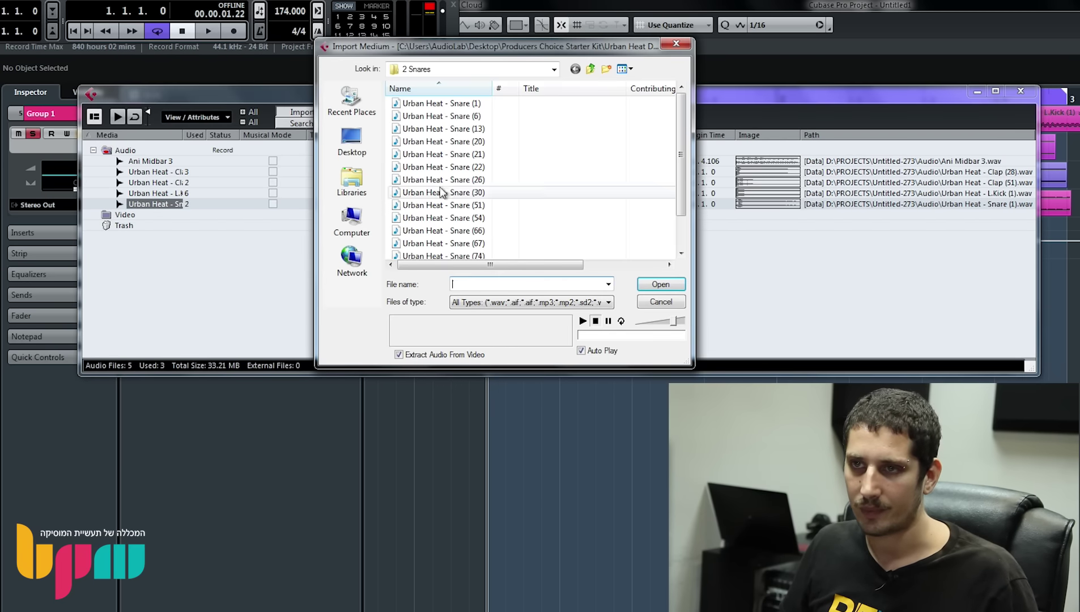
{"action": "left_click", "coordinate": [592, 69]}
{"action": "double_click", "coordinate": [413, 141]}
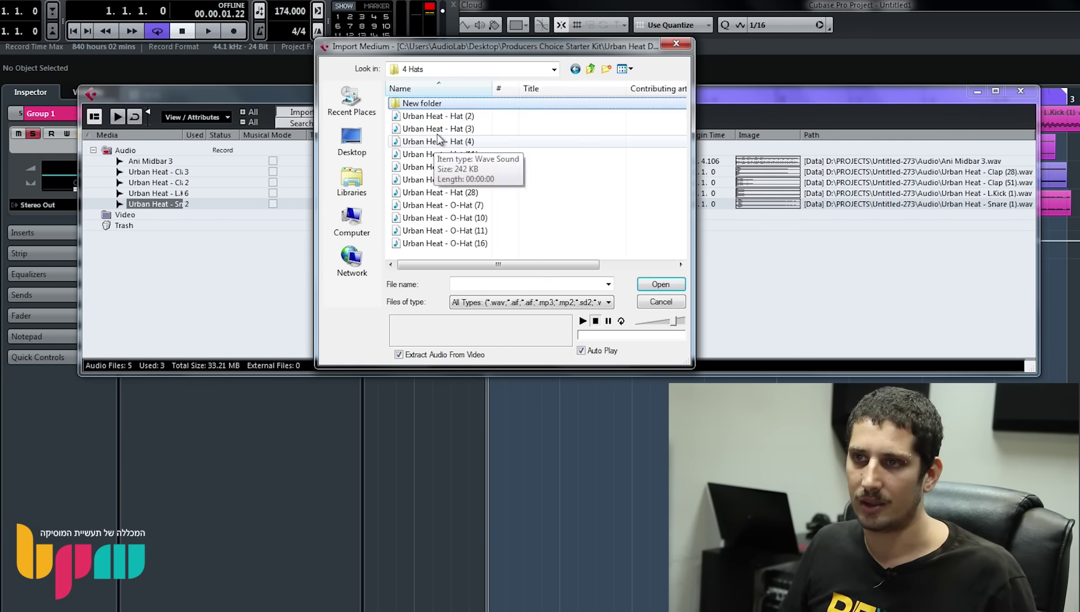
{"action": "left_click", "coordinate": [438, 115]}
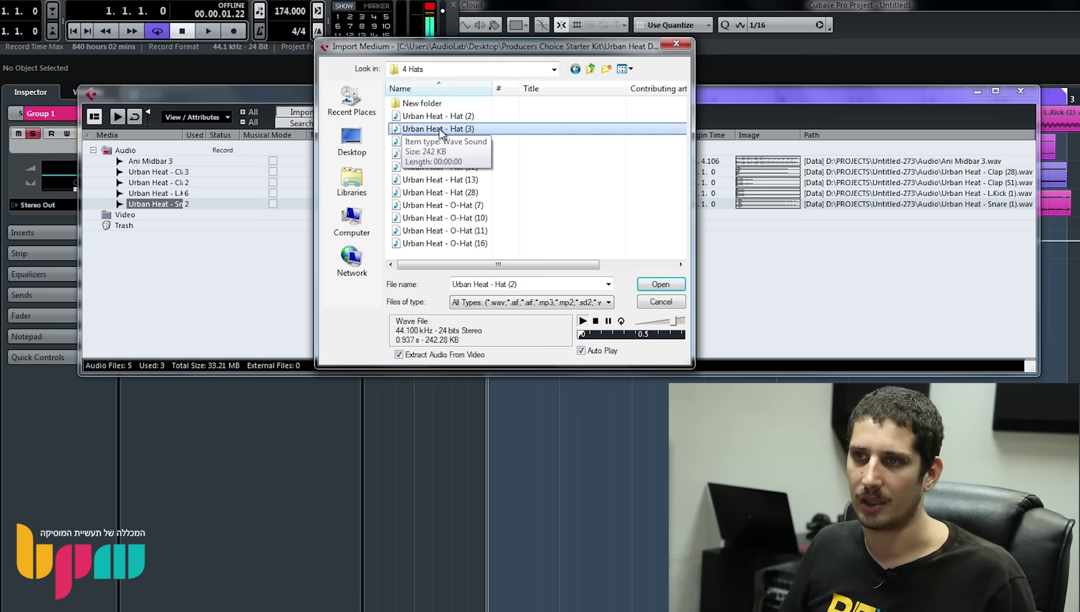
{"action": "left_click", "coordinate": [494, 194]}
{"action": "left_click", "coordinate": [485, 205]}
{"action": "left_click", "coordinate": [474, 193]}
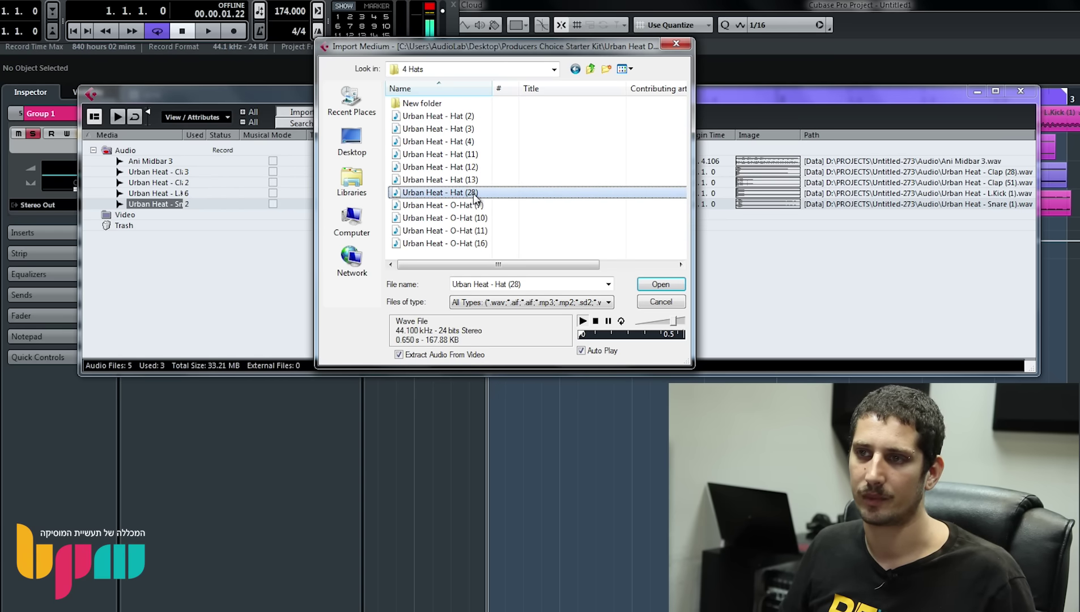
{"action": "double_click", "coordinate": [473, 194]}
{"action": "left_click", "coordinate": [693, 418]}
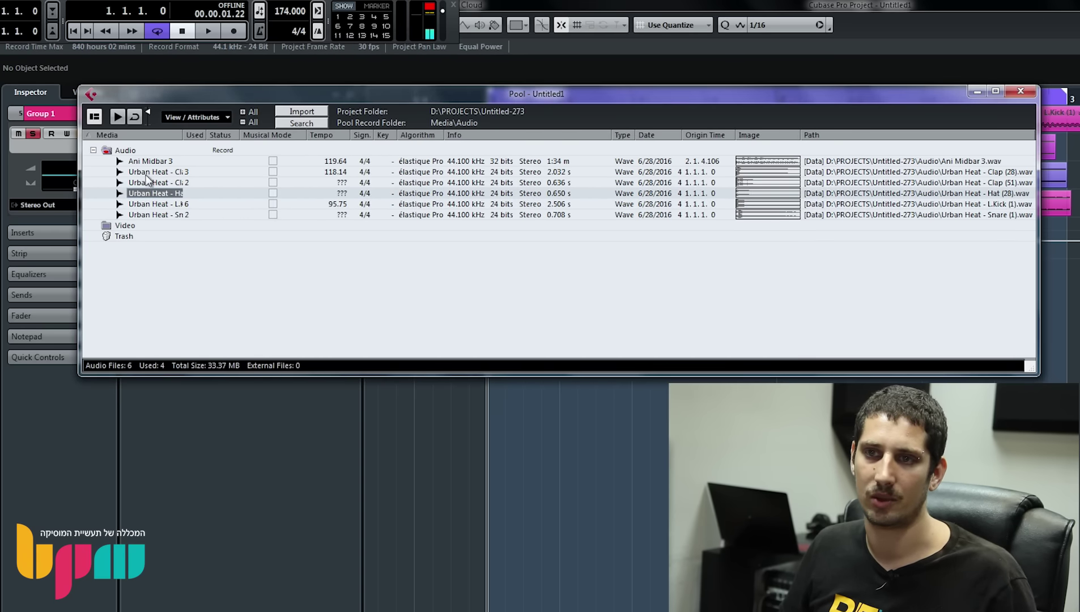
Place Hat (28) on a new track at the start of bar 1 and trim it to a length of 0.0.1.0
{"action": "left_click_drag", "start_coordinate": [155, 192], "coordinate": [538, 403]}
{"action": "left_click_drag", "start_coordinate": [566, 284], "coordinate": [518, 280]}
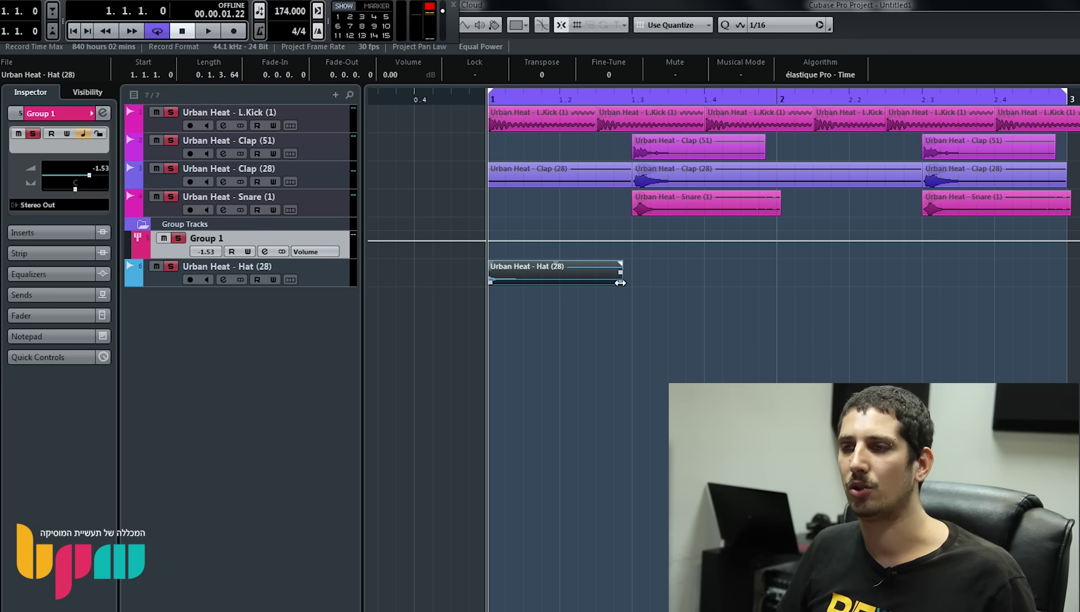
{"action": "left_click_drag", "start_coordinate": [620, 281], "coordinate": [528, 298]}
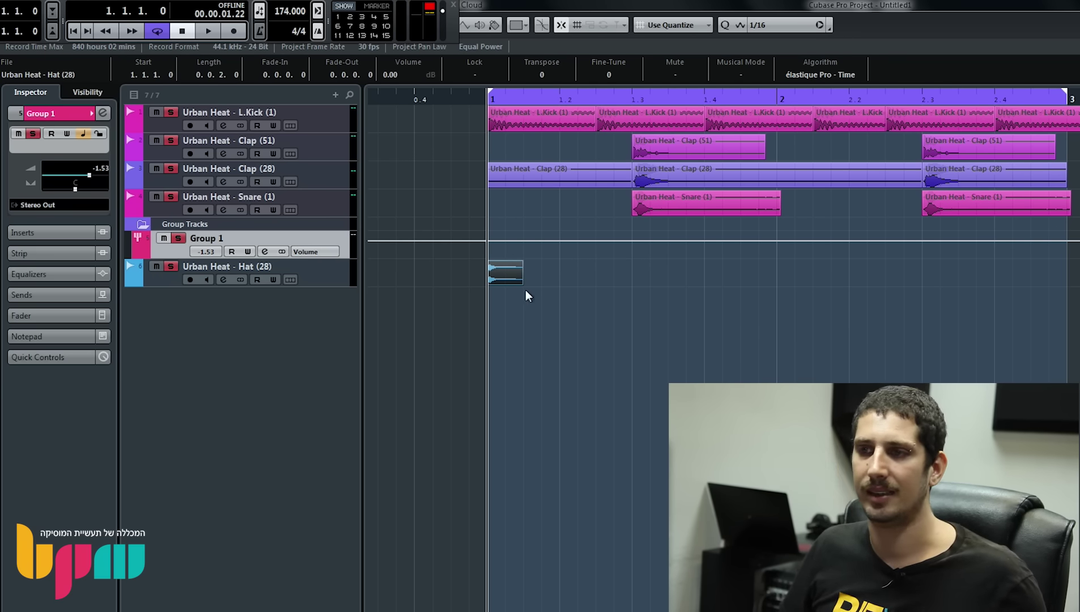
{"action": "left_click_drag", "start_coordinate": [518, 280], "coordinate": [502, 280]}
Fit the cycle range to the trimmed hat event and play it in a loop with only the hat track soloed
{"action": "key", "text": "p"}
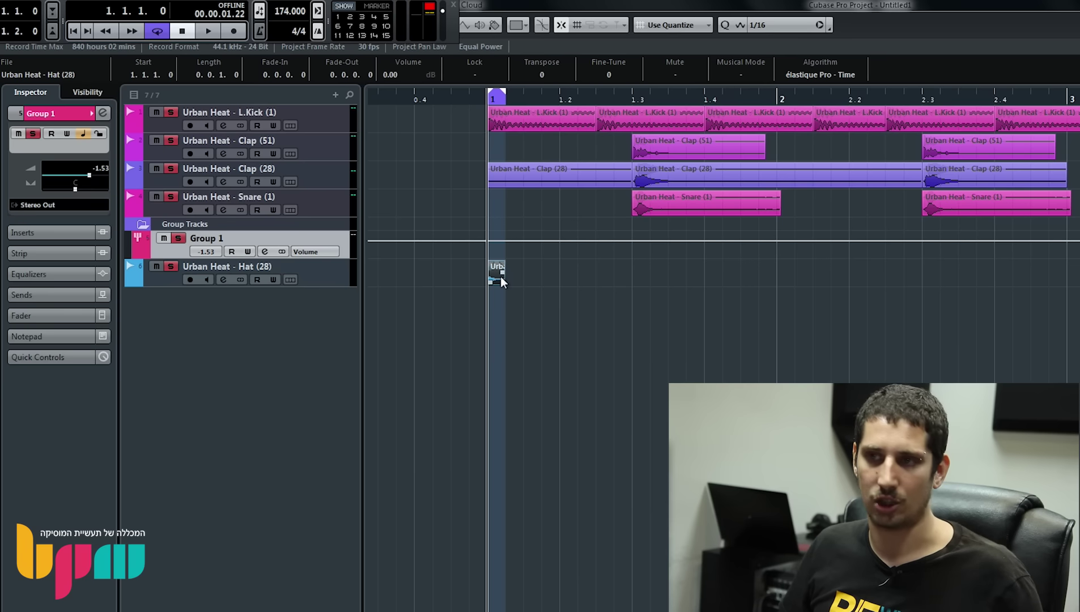
{"action": "key", "text": "space"}
{"action": "left_click", "coordinate": [420, 292]}
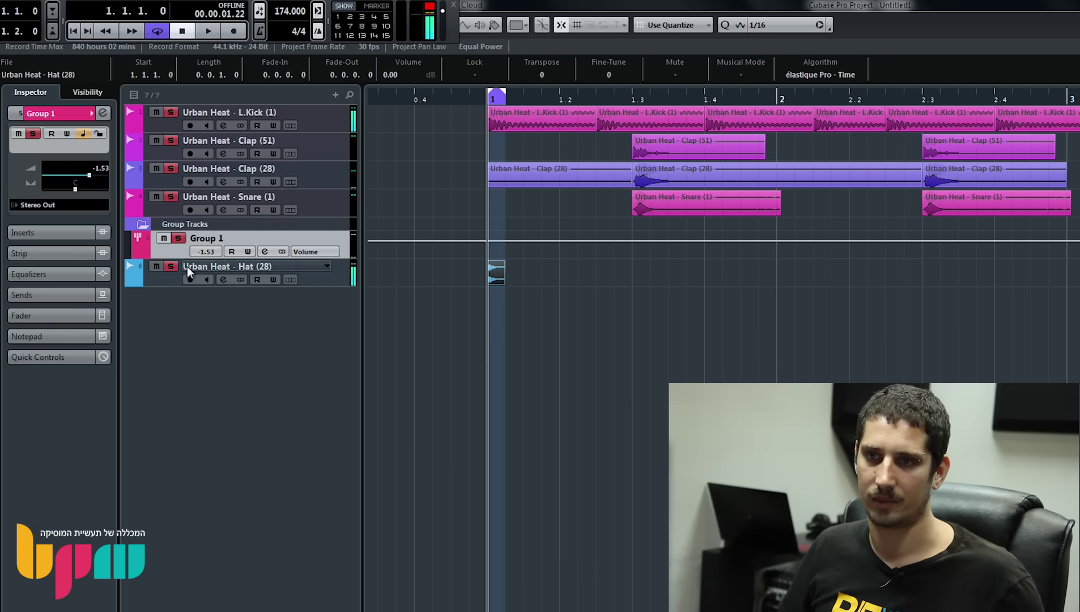
{"action": "left_click", "coordinate": [169, 170]}
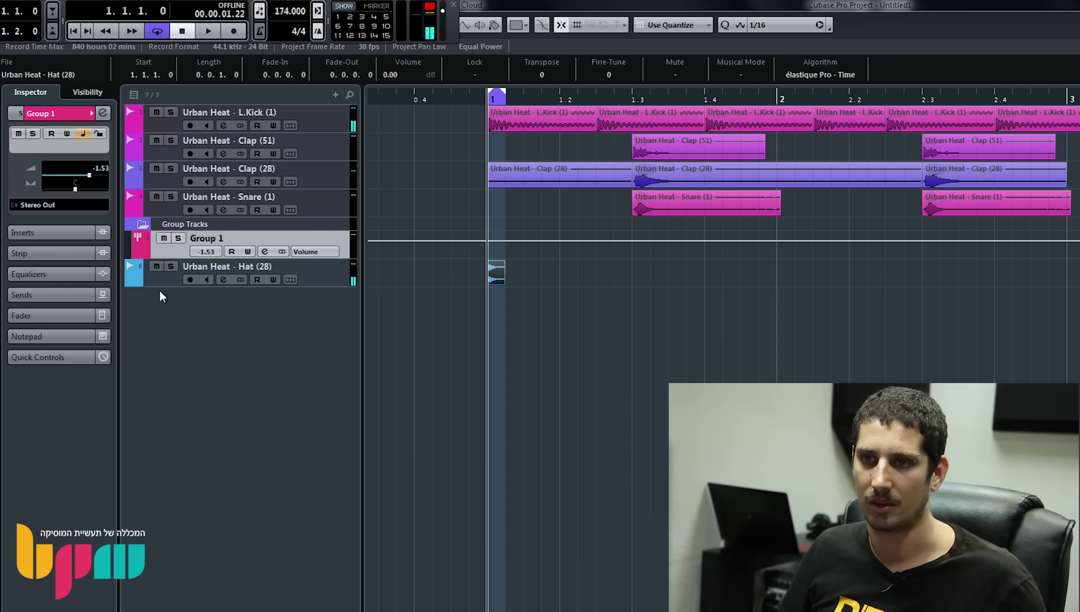
{"action": "key", "text": "space"}
{"action": "left_click", "coordinate": [501, 279]}
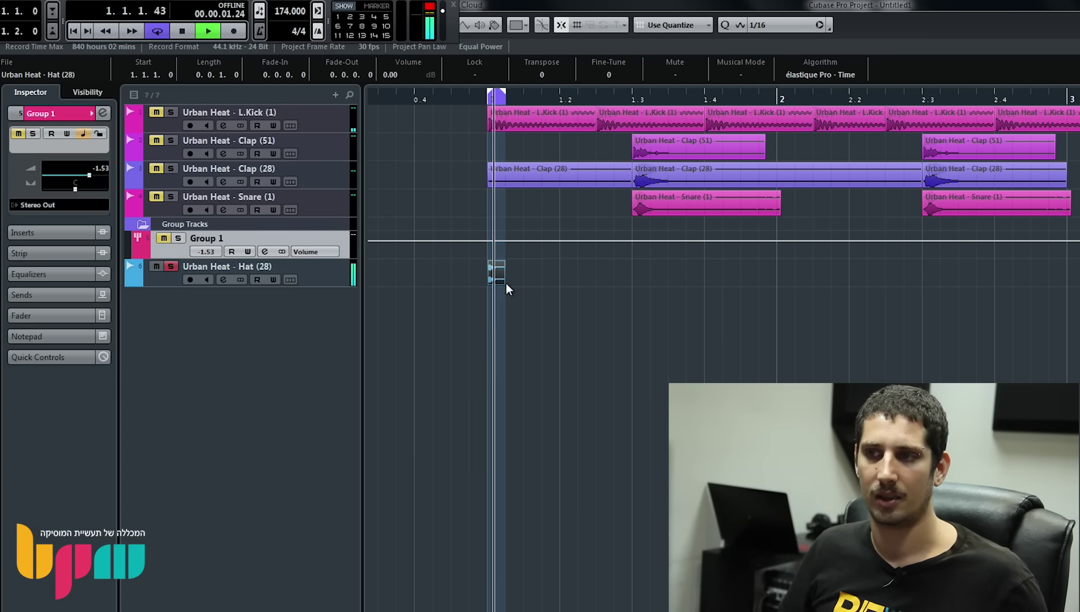
Compare the looped hat at lengths 0.0.2.0 and 0.0.1.0, matching the cycle range to the event each time
{"action": "left_click_drag", "start_coordinate": [502, 280], "coordinate": [522, 280]}
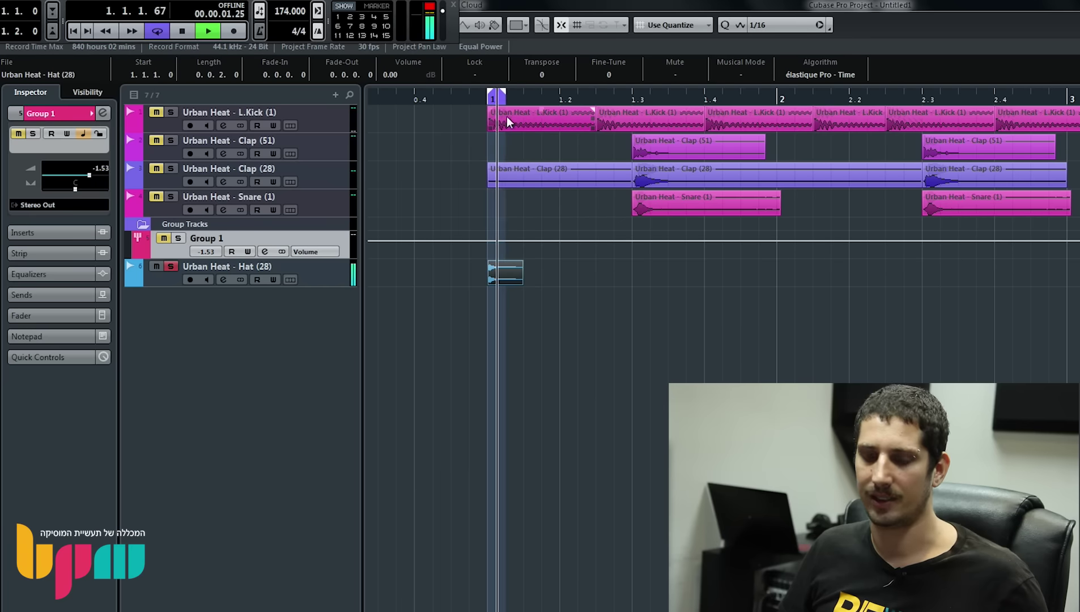
{"action": "key", "text": "p"}
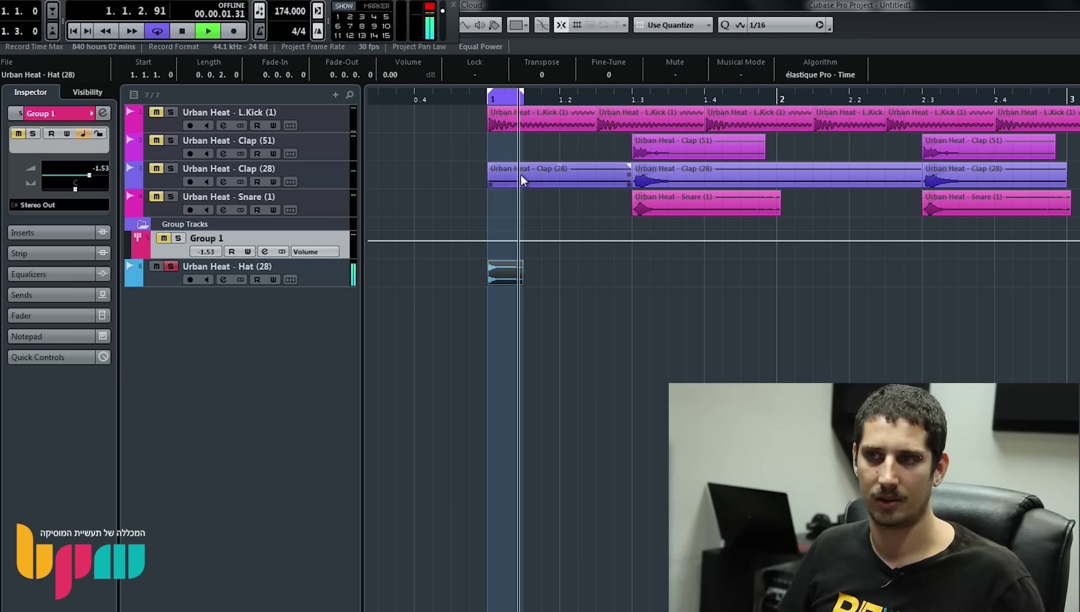
{"action": "left_click_drag", "start_coordinate": [521, 282], "coordinate": [506, 283]}
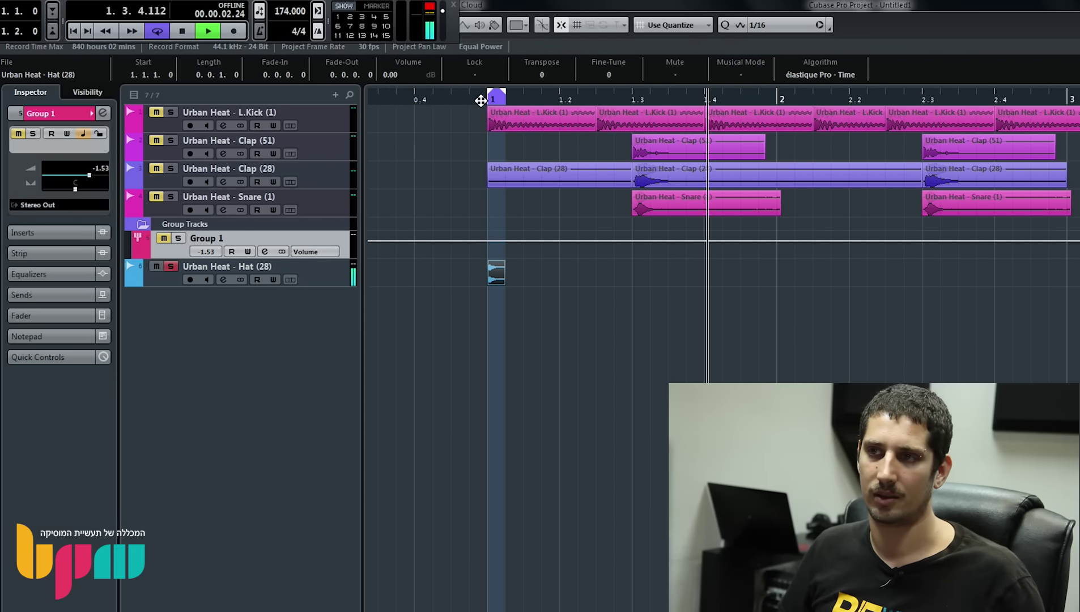
{"action": "key", "text": "p"}
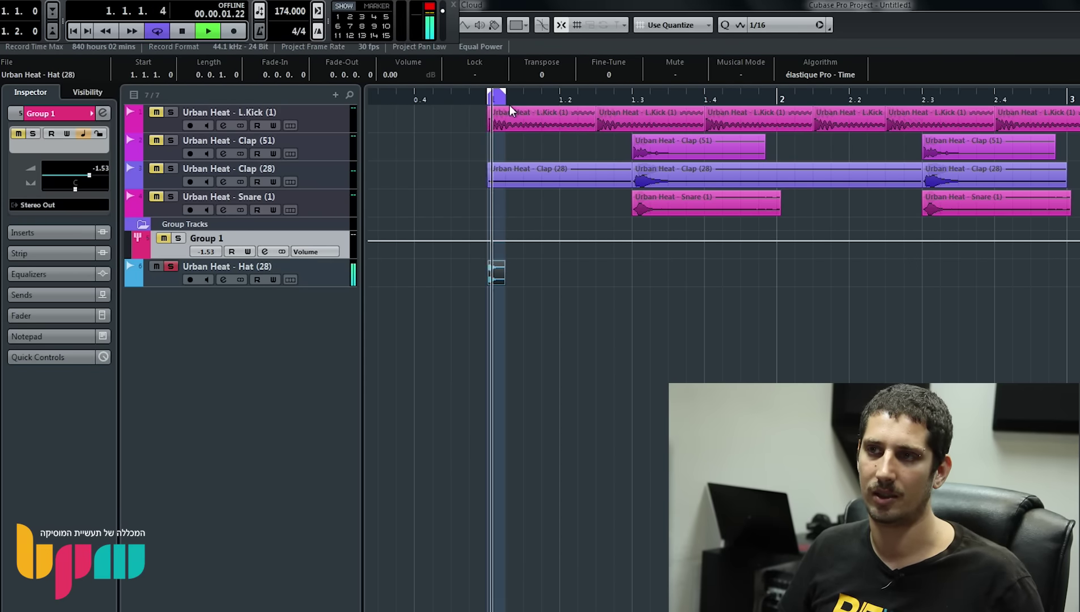
{"action": "key", "text": "space"}
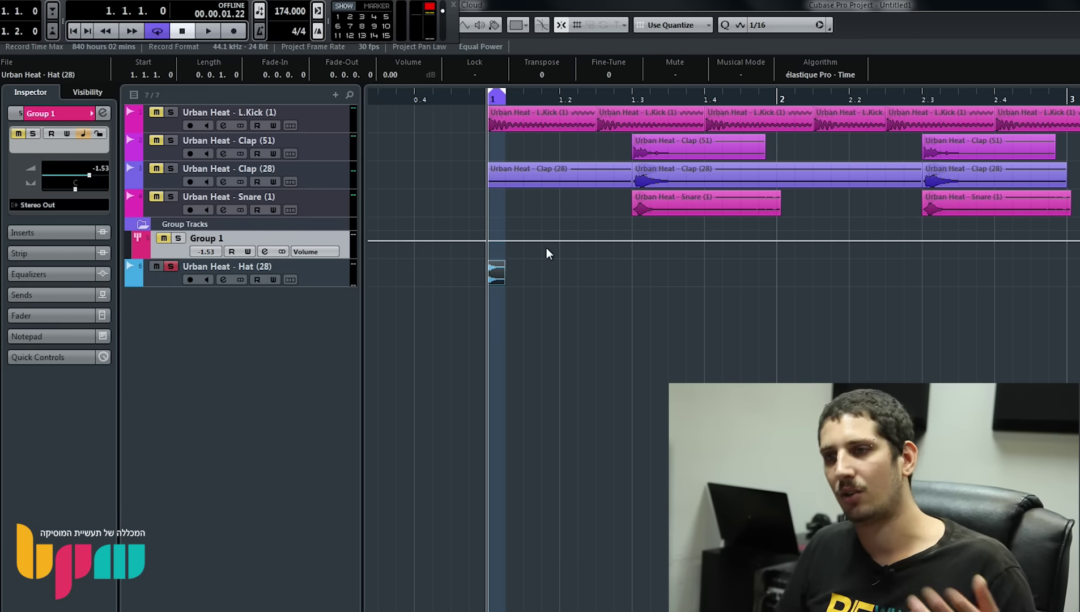
Lengthen the hat to 0.0.2.0 and, with the cycle range spanning bar 1, duplicate the event six times in a row
{"action": "left_click_drag", "start_coordinate": [499, 278], "coordinate": [523, 278]}
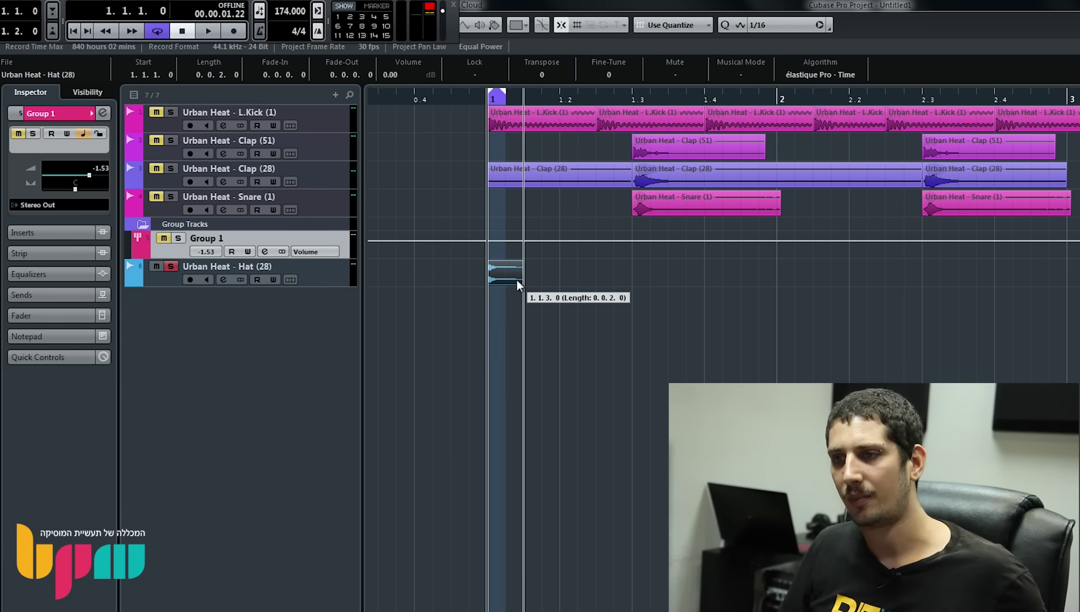
{"action": "left_click_drag", "start_coordinate": [527, 101], "coordinate": [777, 143]}
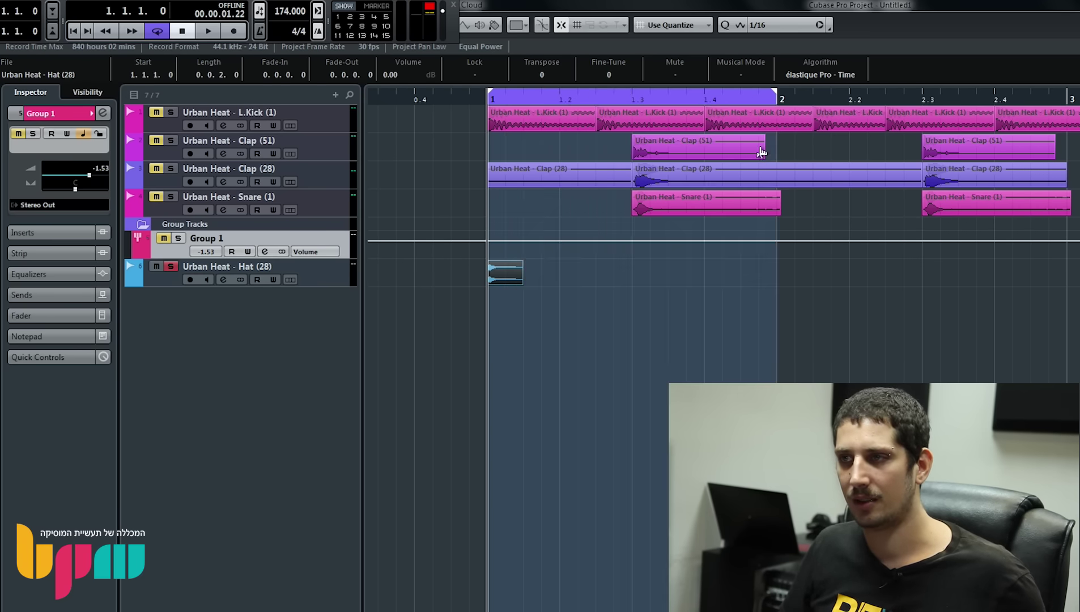
{"action": "key", "text": "ctrl+d"}
{"action": "key", "text": "ctrl+d"}
{"action": "key", "text": "ctrl+d"}
{"action": "key", "text": "ctrl+d"}
{"action": "key", "text": "ctrl+d"}
{"action": "key", "text": "ctrl+d"}
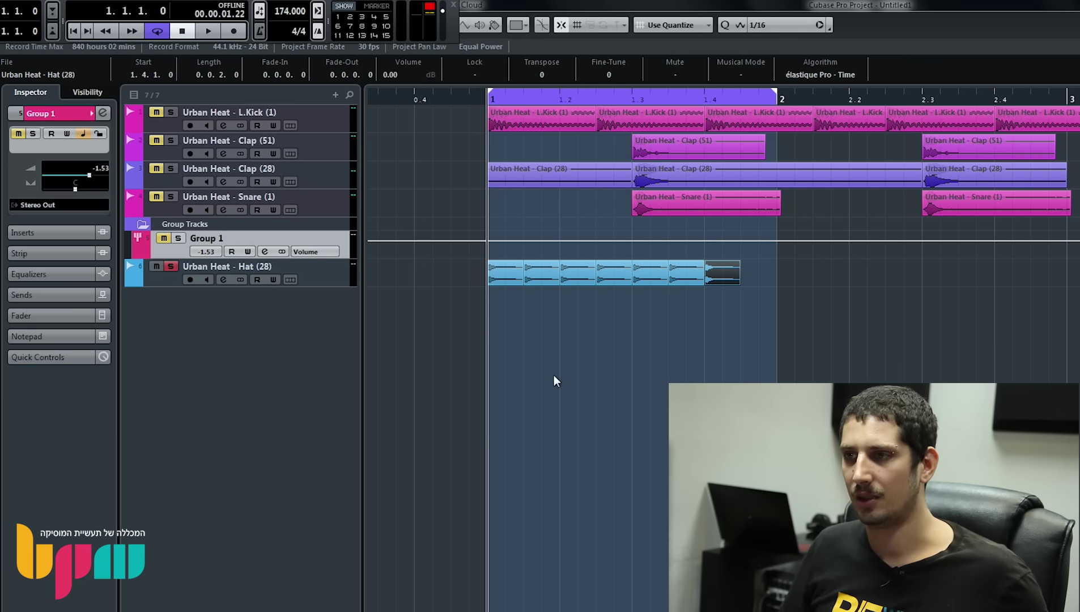
Shorten the hat on beat 4 to 0.0.1.0 and duplicate it three times to fill the end of bar 1
{"action": "left_click_drag", "start_coordinate": [736, 281], "coordinate": [723, 281]}
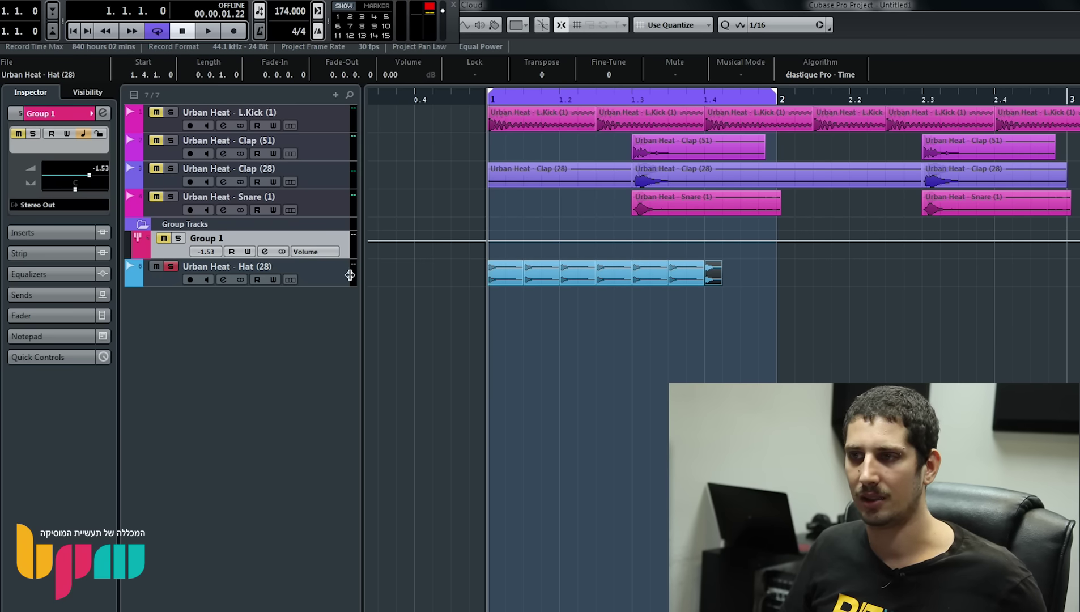
{"action": "key", "text": "ctrl+d"}
{"action": "key", "text": "ctrl+d"}
{"action": "key", "text": "ctrl+d"}
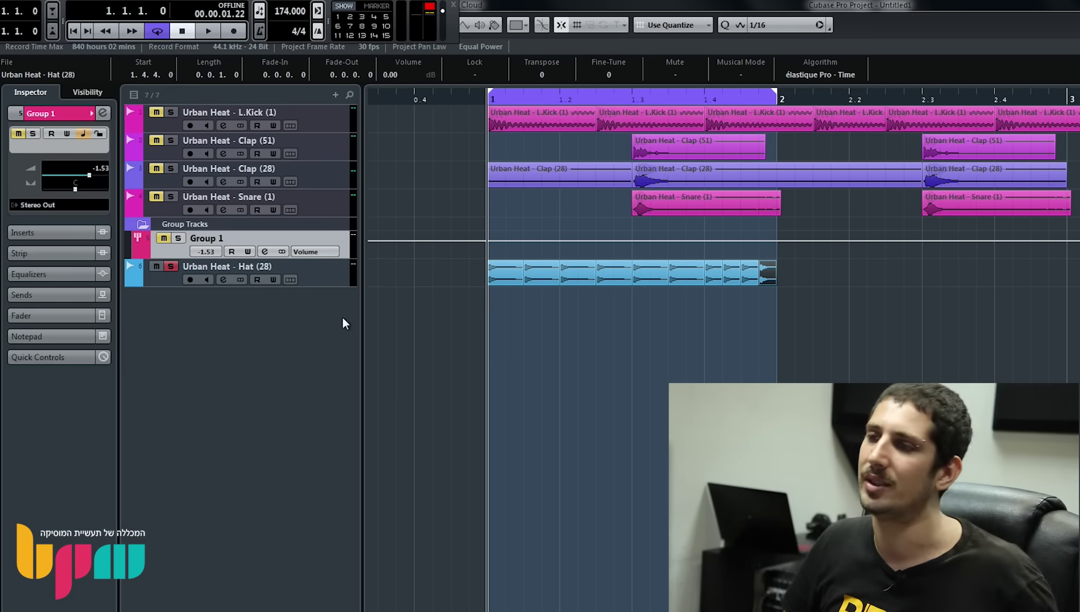
Extend the cycle range to bar 3 and play the two-bar loop with the hat track's solo turned off
{"action": "left_click", "coordinate": [781, 86]}
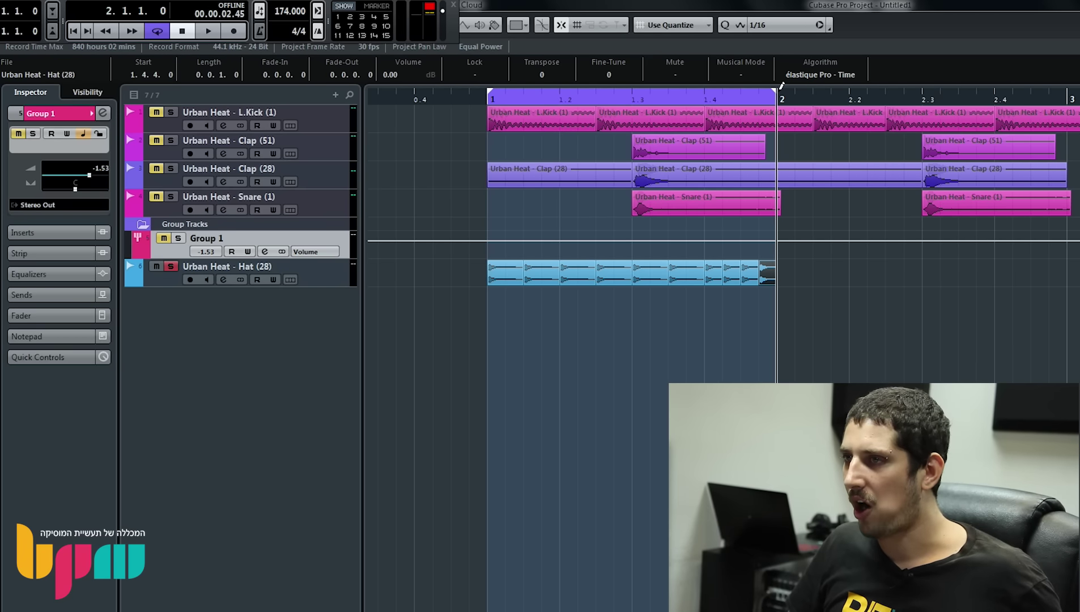
{"action": "mouse_move", "coordinate": [781, 86]}
{"action": "left_mouse_down"}
{"action": "mouse_move", "coordinate": [779, 96]}
{"action": "mouse_move", "coordinate": [1075, 121]}
{"action": "mouse_move", "coordinate": [1067, 116]}
{"action": "left_mouse_up"}
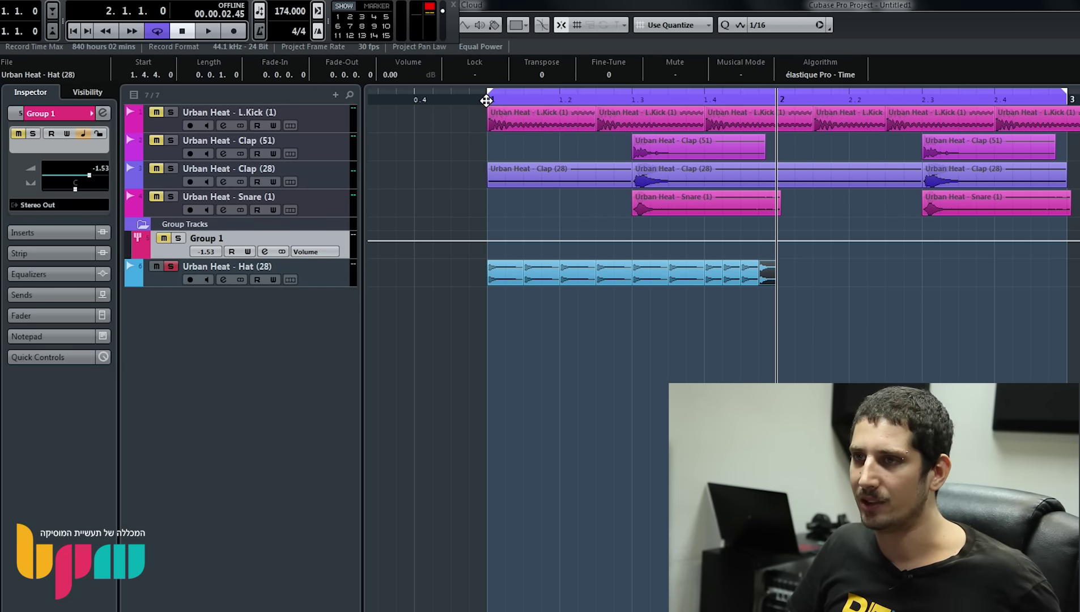
{"action": "left_click", "coordinate": [486, 100]}
{"action": "key", "text": "space"}
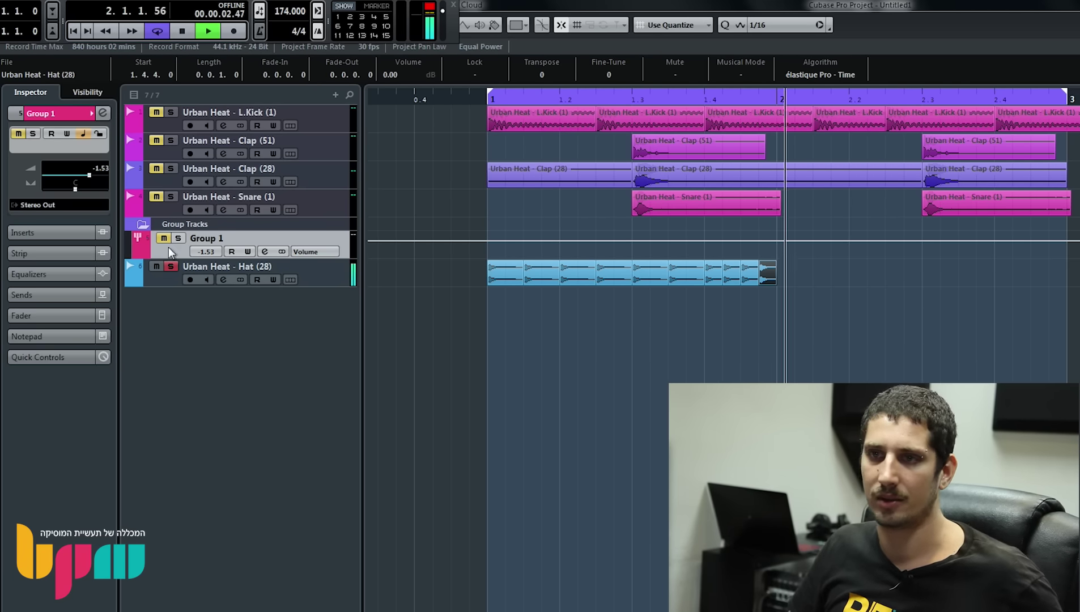
{"action": "left_click", "coordinate": [170, 267]}
{"action": "left_click", "coordinate": [516, 306]}
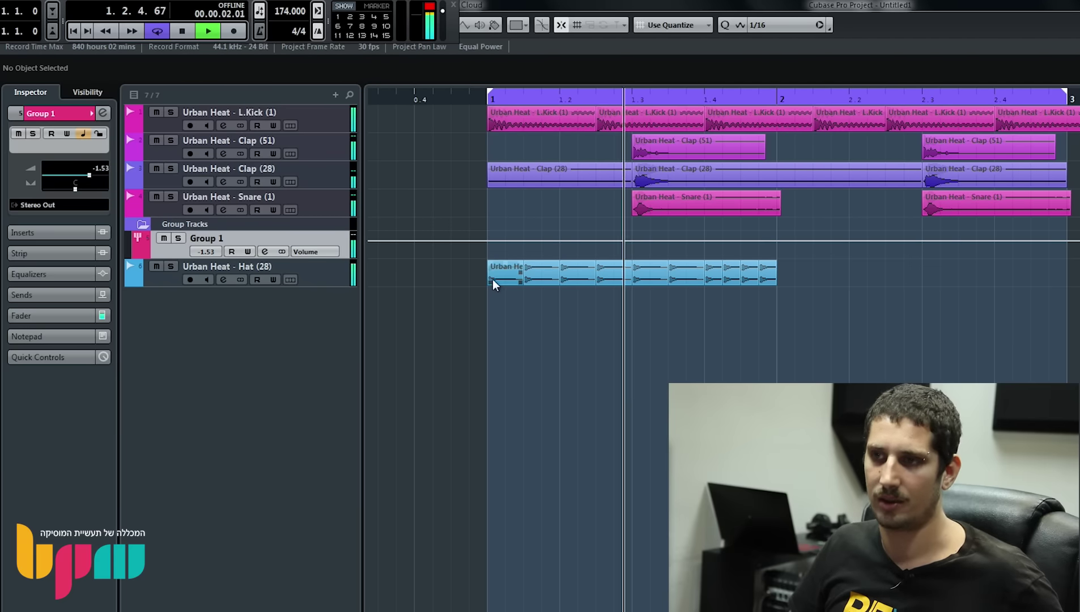
Copy the first hat event to the start of bar 2 and duplicate it four times up to beat 3
{"action": "left_click_drag", "start_coordinate": [493, 279], "coordinate": [779, 279]}
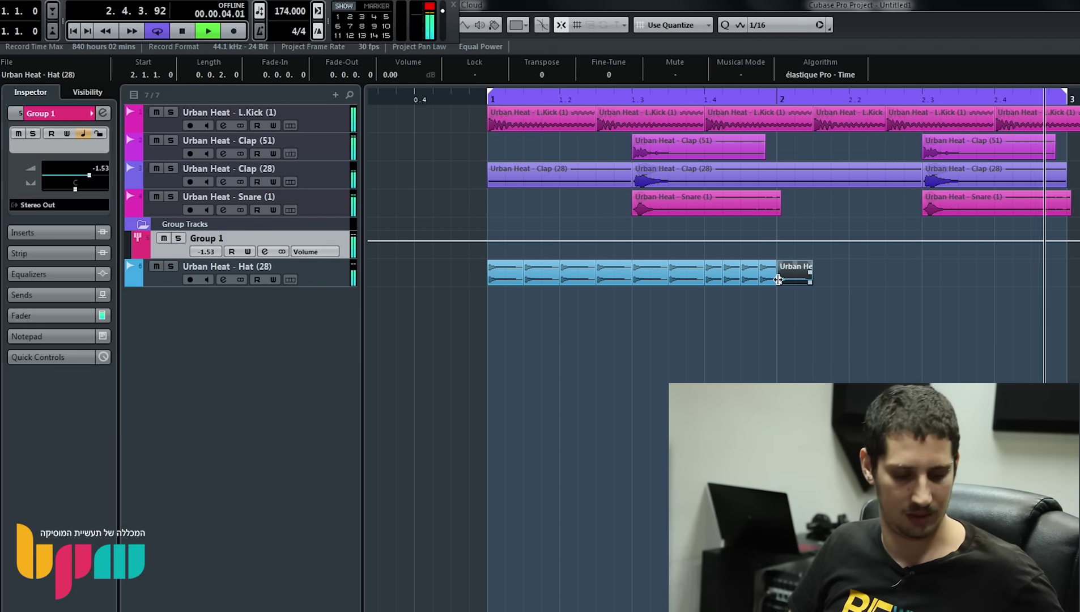
{"action": "key", "text": "ctrl+d"}
{"action": "key", "text": "ctrl+d"}
{"action": "key", "text": "ctrl+d"}
{"action": "key", "text": "ctrl+d"}
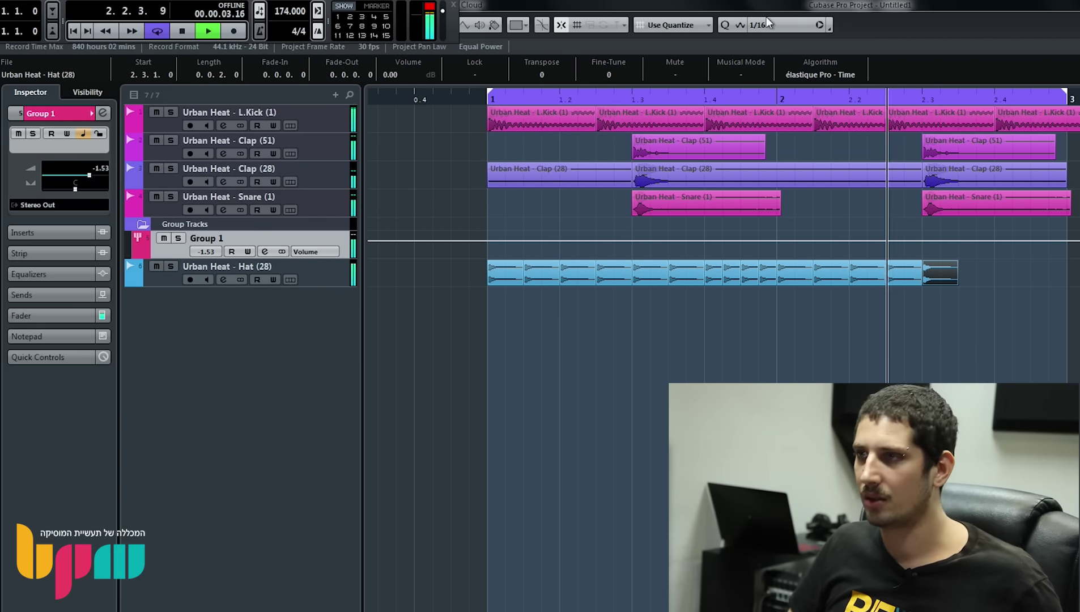
{"action": "key", "text": "space"}
Set the quantize grid to 1/8 Triplet, shorten the hat on bar 2 beat 3 to 0.0.1.40 and duplicate it three times
{"action": "left_click", "coordinate": [766, 24]}
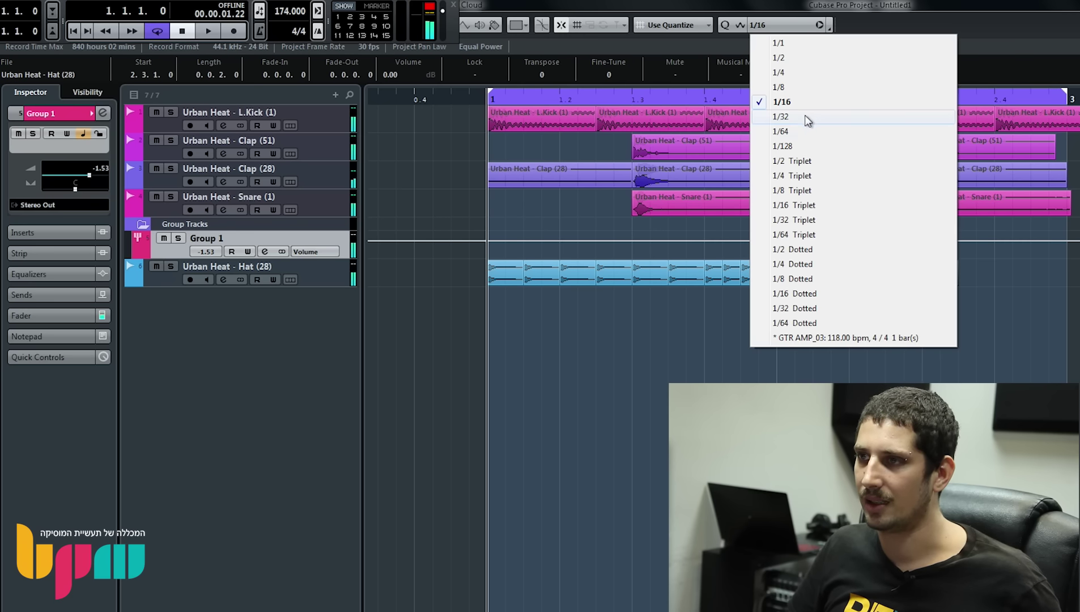
{"action": "left_click", "coordinate": [808, 191]}
{"action": "left_click_drag", "start_coordinate": [954, 282], "coordinate": [932, 281]}
{"action": "key", "text": "ctrl+d"}
{"action": "key", "text": "ctrl+d"}
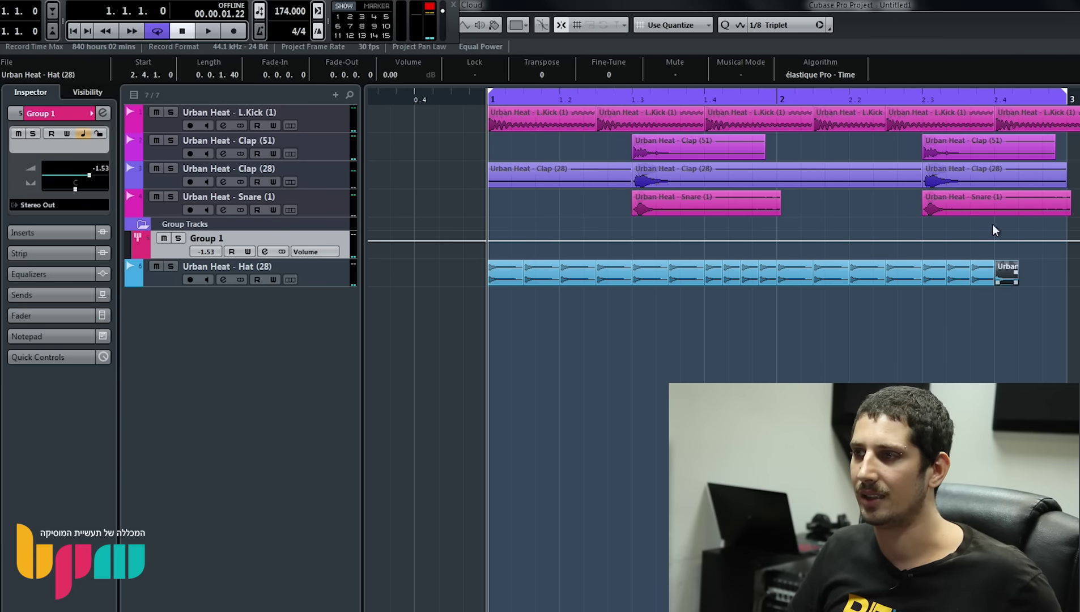
{"action": "key", "text": "ctrl+d"}
With the grid back at 1/16, lengthen the hat on bar 2 beat 4 to 0.0.2.0, duplicate it once and play the loop
{"action": "left_click", "coordinate": [797, 27]}
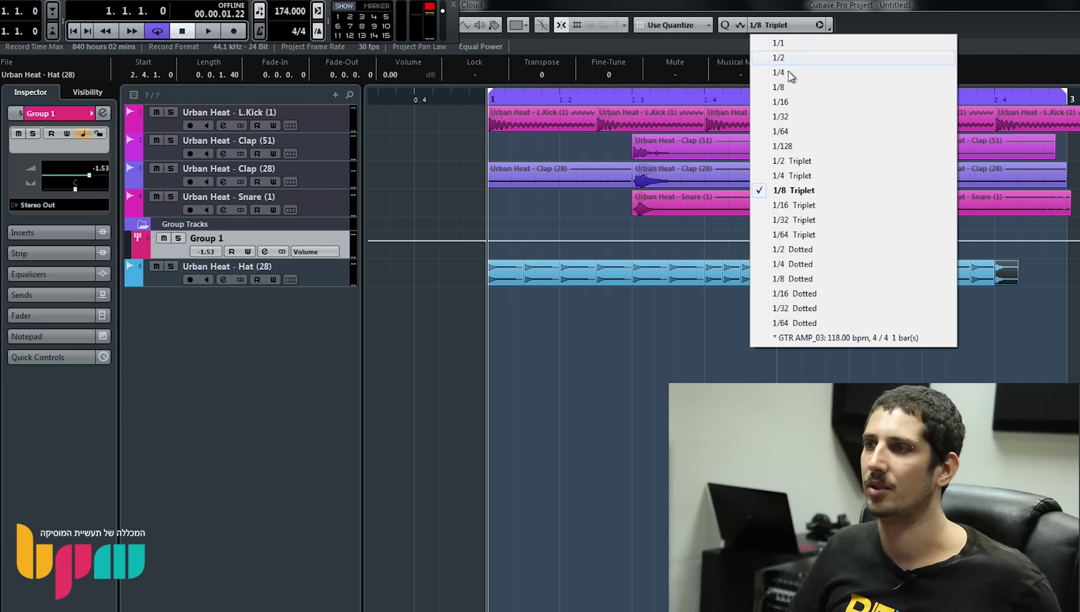
{"action": "left_click", "coordinate": [796, 102]}
{"action": "left_click_drag", "start_coordinate": [1014, 282], "coordinate": [1029, 282]}
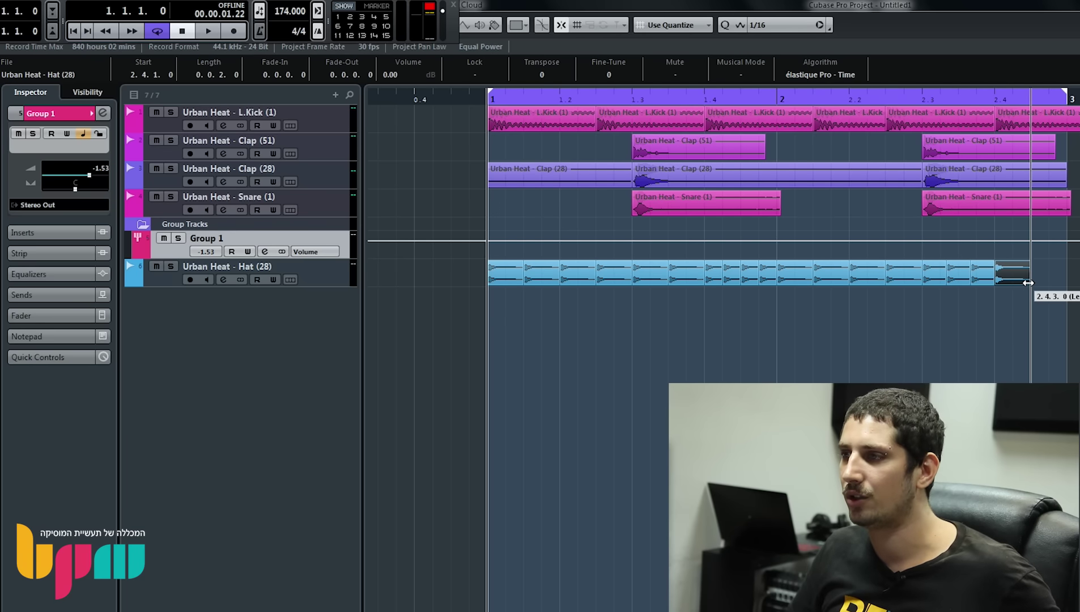
{"action": "key", "text": "ctrl+d"}
{"action": "key", "text": "space"}
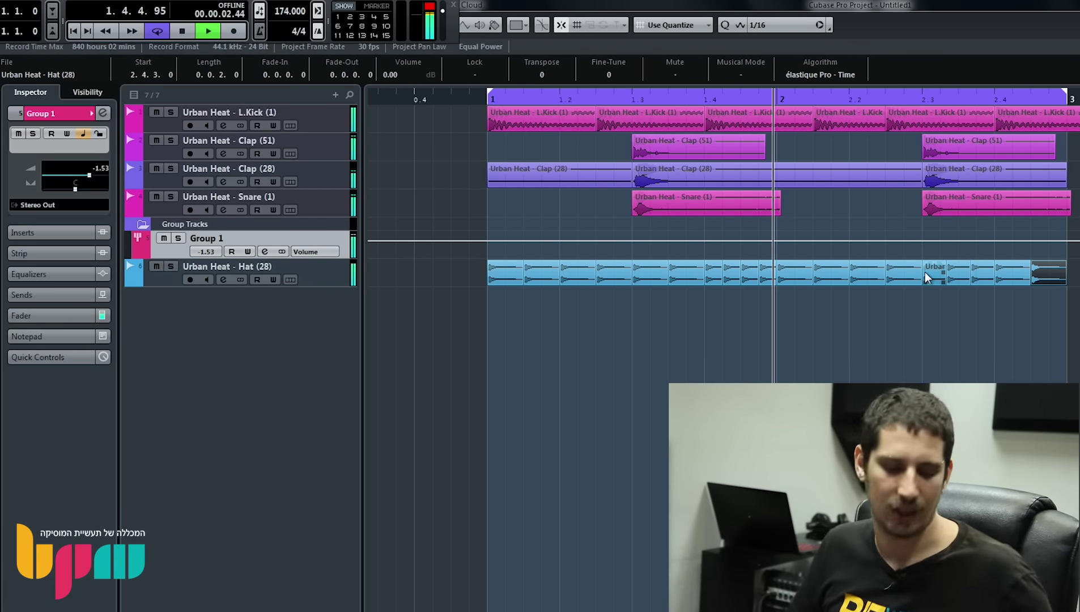
{"action": "key", "text": "space"}
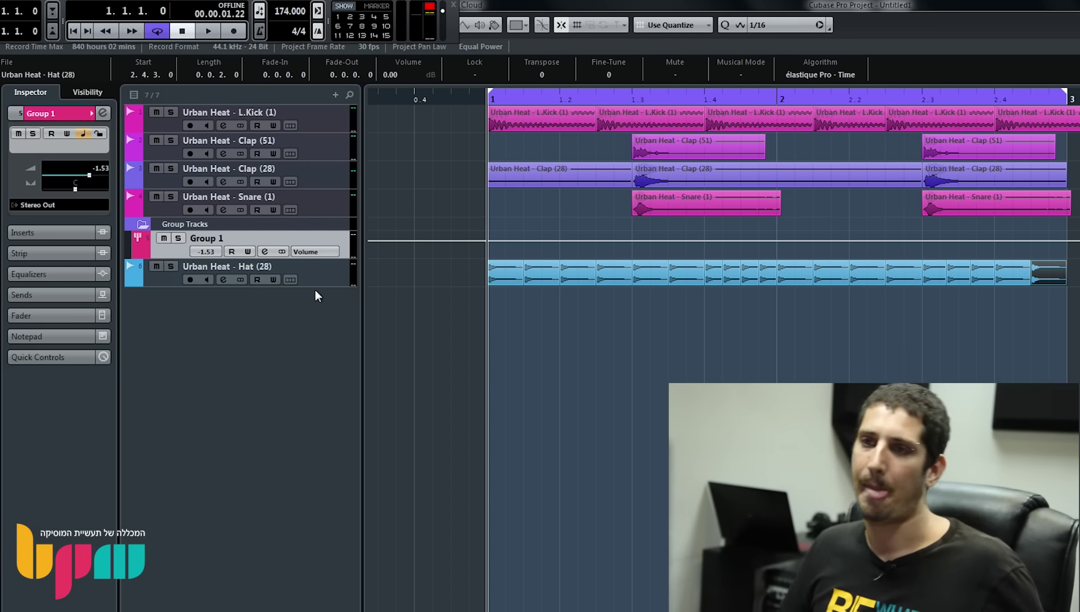
Add one instrument track with Serum_x64 routed to Stereo Out and close the plug-in window
{"action": "right_click", "coordinate": [288, 352]}
{"action": "left_click", "coordinate": [343, 375]}
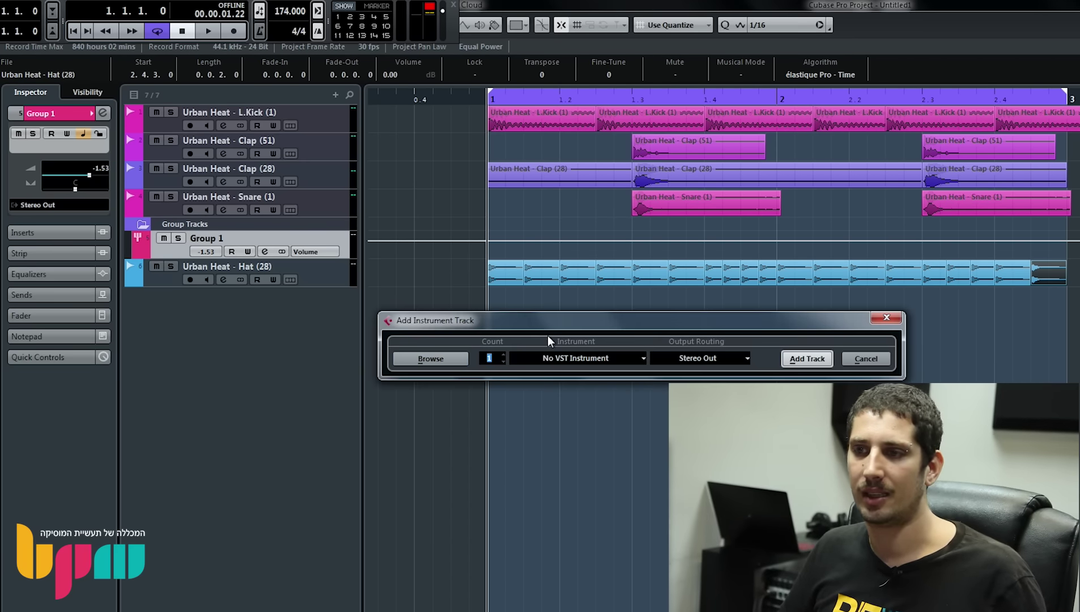
{"action": "left_click", "coordinate": [577, 357]}
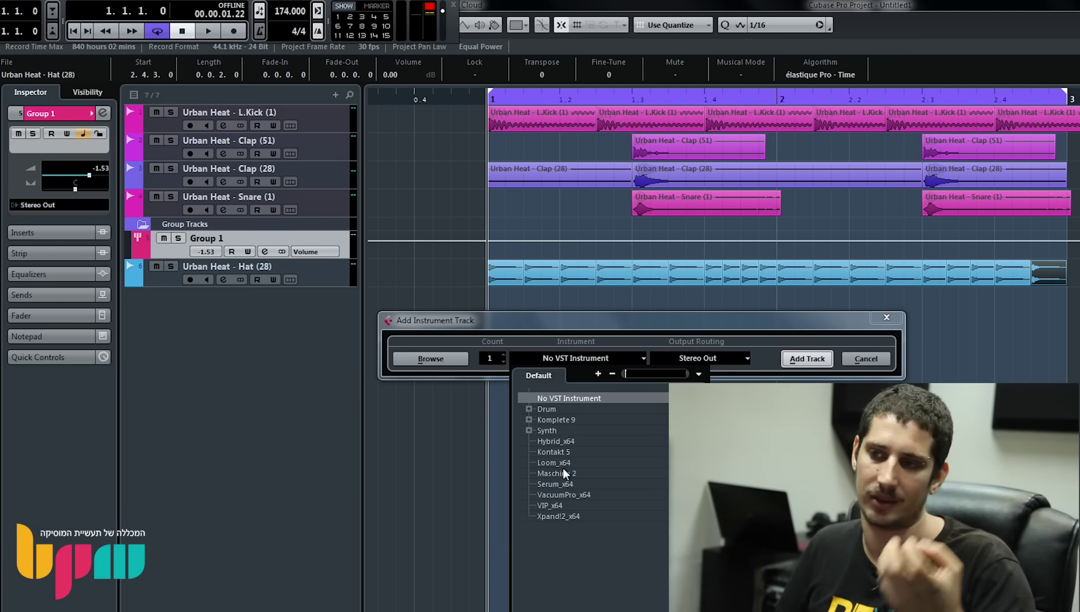
{"action": "left_click", "coordinate": [550, 483]}
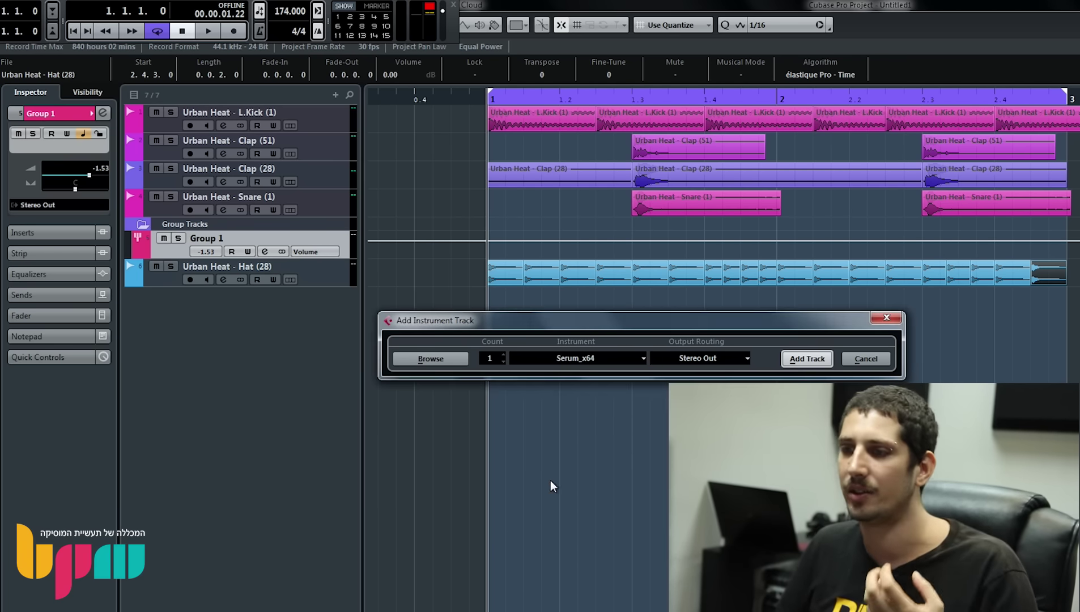
{"action": "left_click", "coordinate": [808, 358]}
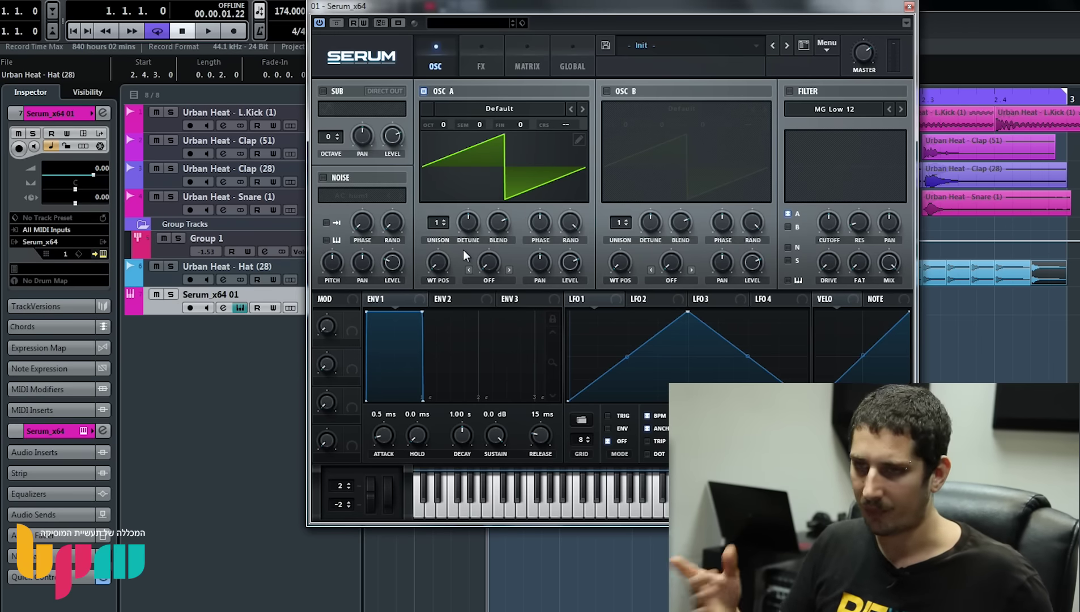
{"action": "left_click", "coordinate": [910, 7]}
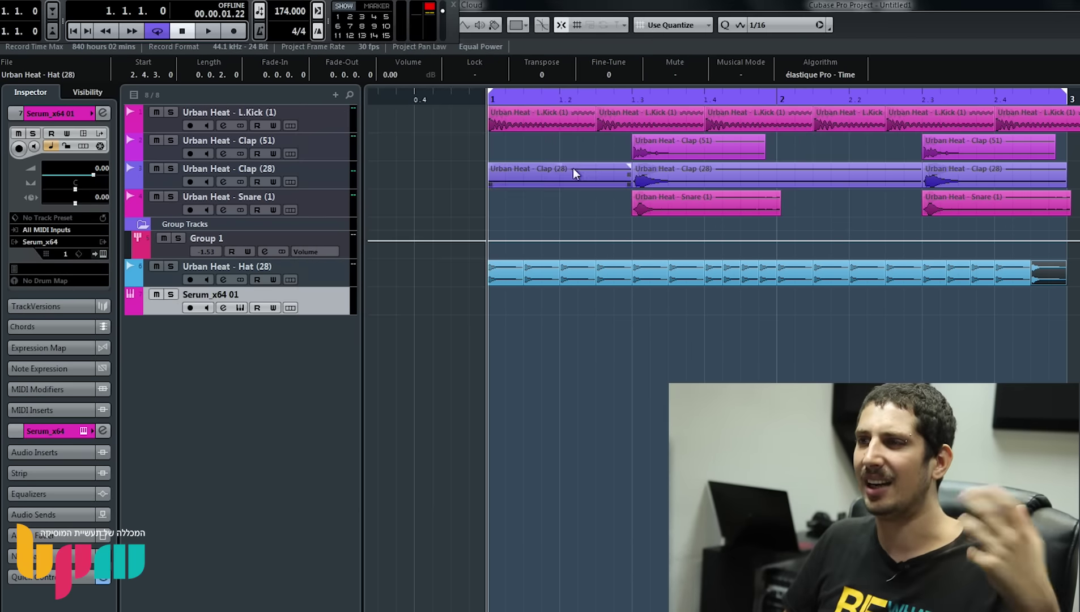
Open the first kick event in the Sample Editor and turn on VariAudio's Pitch & Warp to check the kick's pitch
{"action": "left_click", "coordinate": [335, 128]}
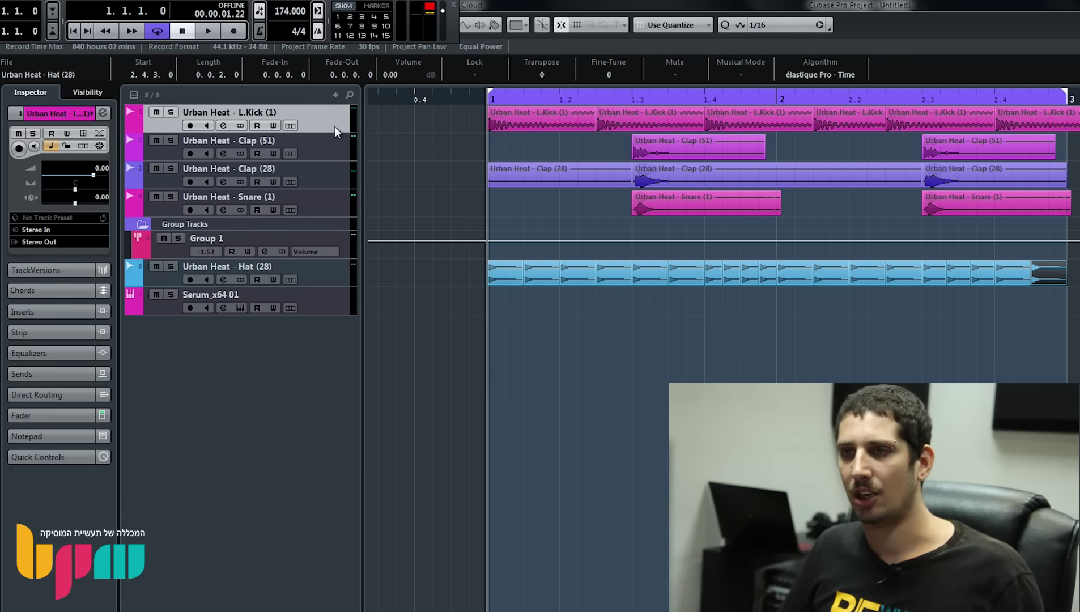
{"action": "double_click", "coordinate": [532, 121]}
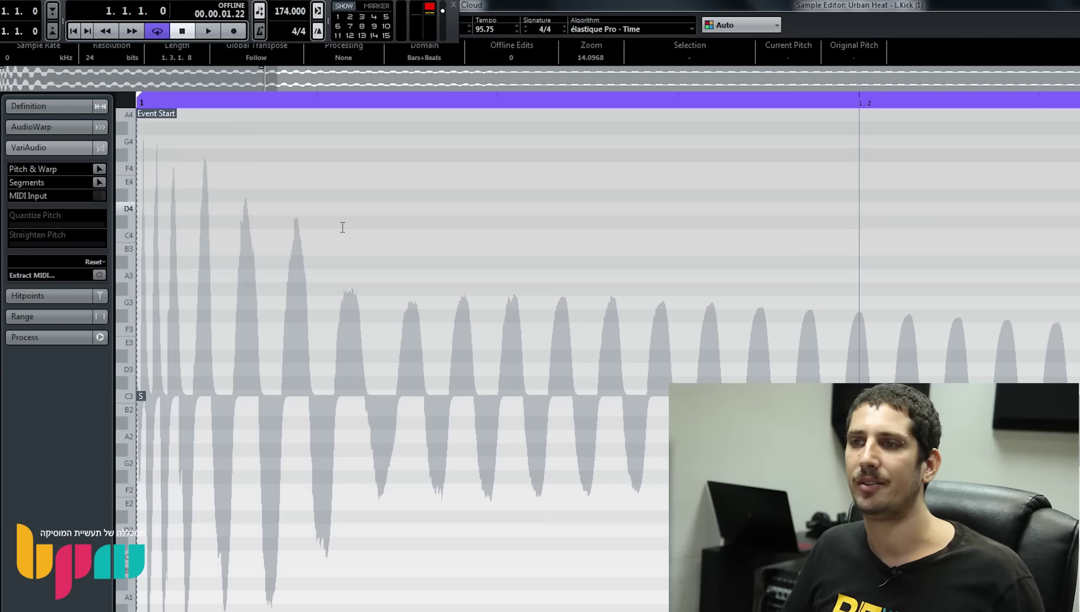
{"action": "left_click", "coordinate": [100, 170]}
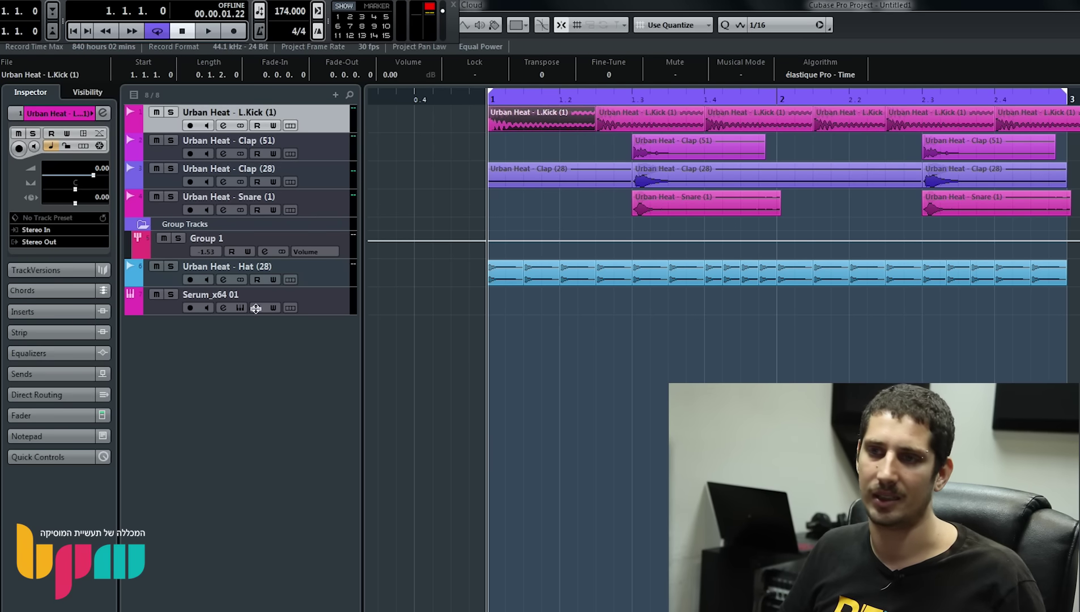
Record-enable the Serum track and enable Serum's Tube distortion with 49% drive and its filter set to 9875 with resonance 0.1
{"action": "left_click", "coordinate": [314, 311]}
{"action": "left_click", "coordinate": [102, 254]}
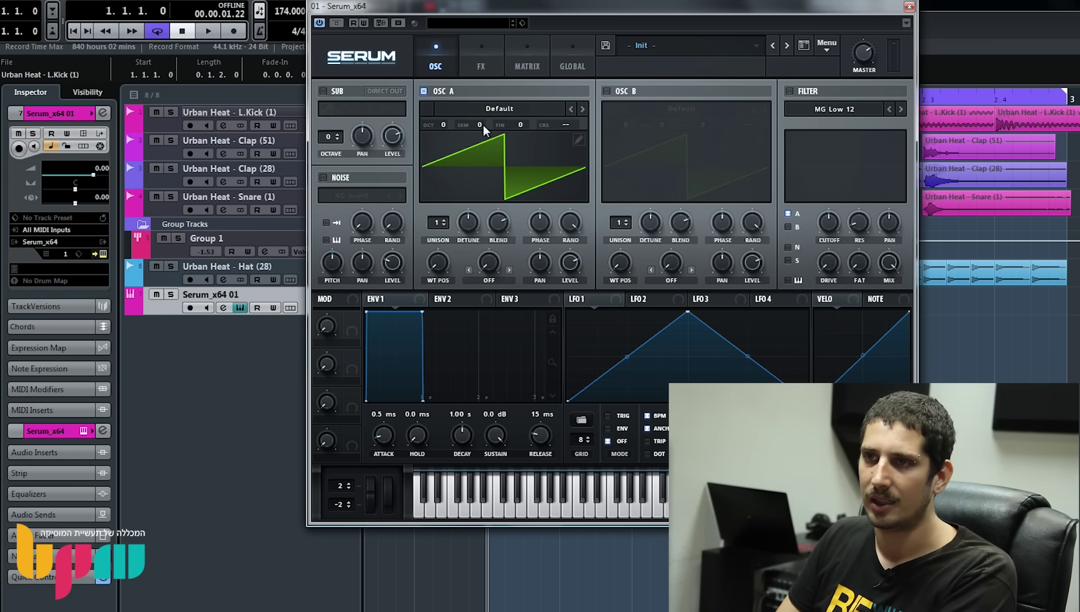
{"action": "left_click", "coordinate": [488, 67]}
{"action": "left_click", "coordinate": [328, 114]}
{"action": "left_click", "coordinate": [193, 309]}
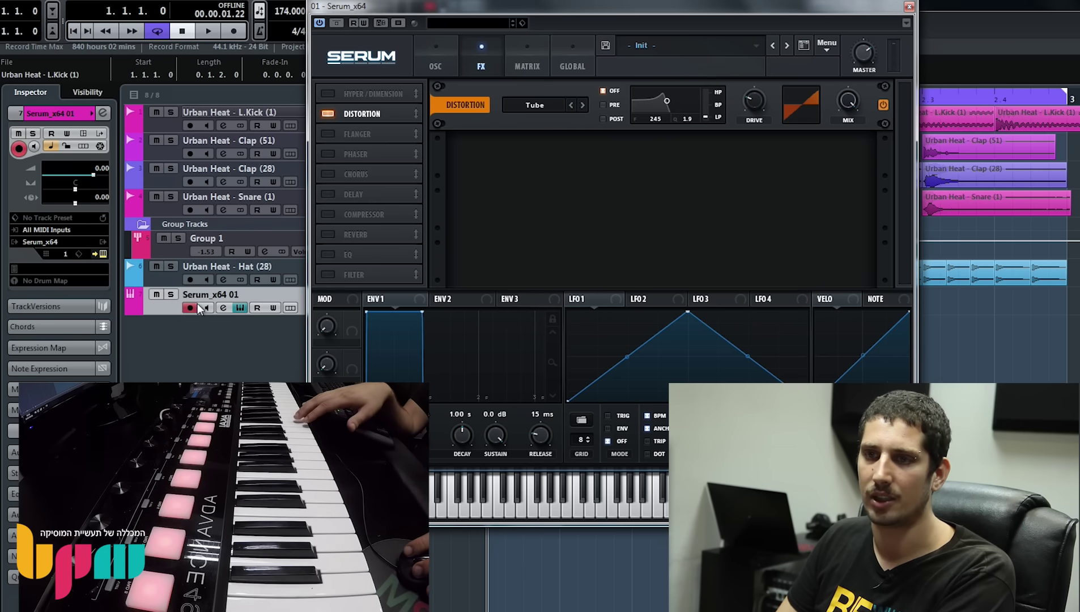
{"action": "left_click_drag", "start_coordinate": [759, 102], "coordinate": [761, 67]}
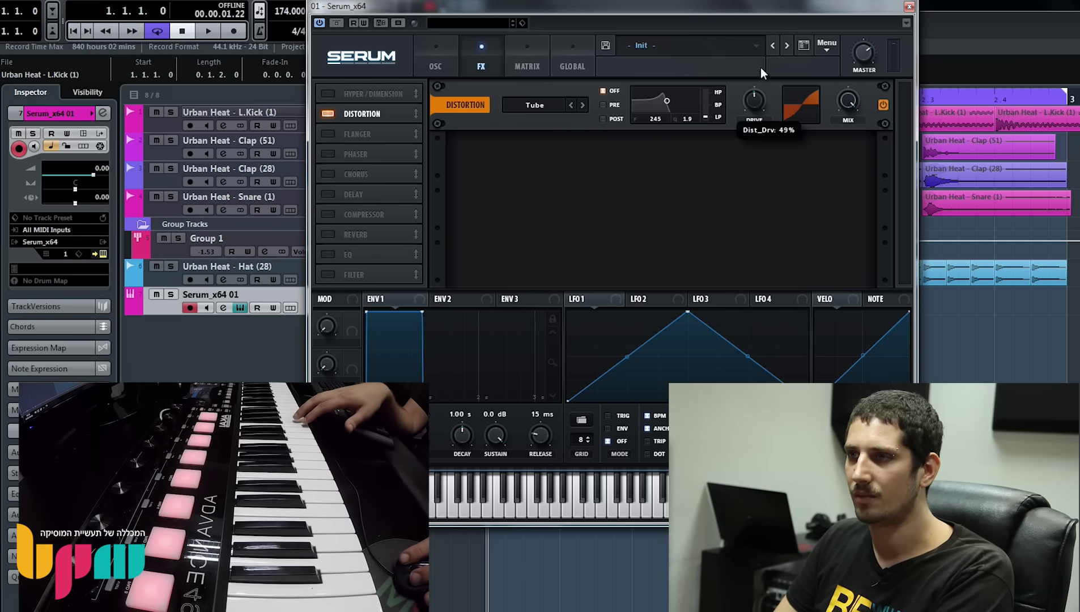
{"action": "left_click_drag", "start_coordinate": [671, 109], "coordinate": [705, 117]}
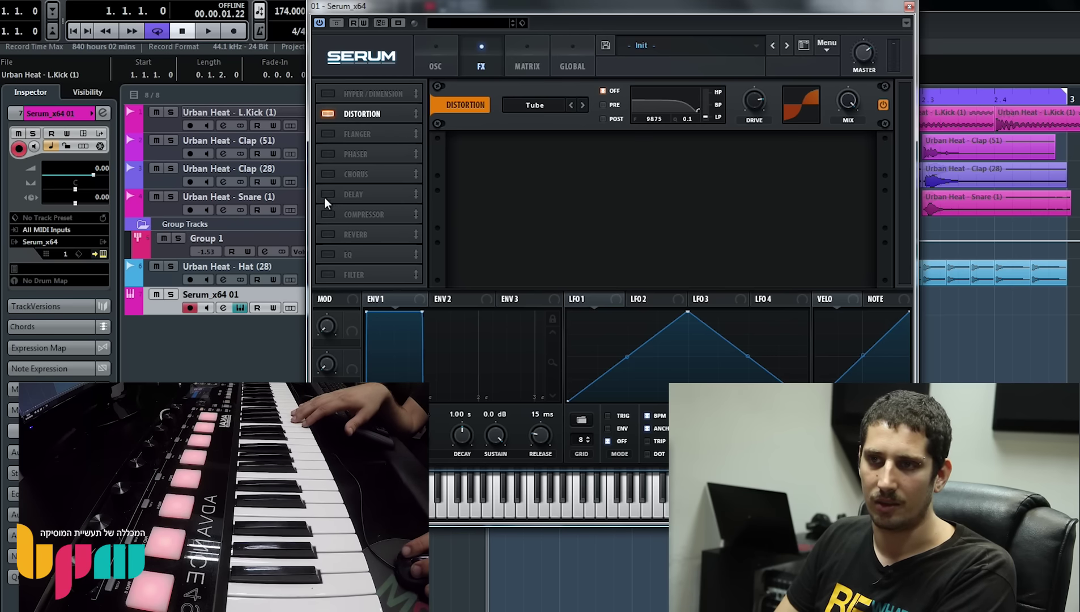
Enable Serum's Reverb and Chorus effects and close the plug-in window
{"action": "left_click", "coordinate": [327, 235]}
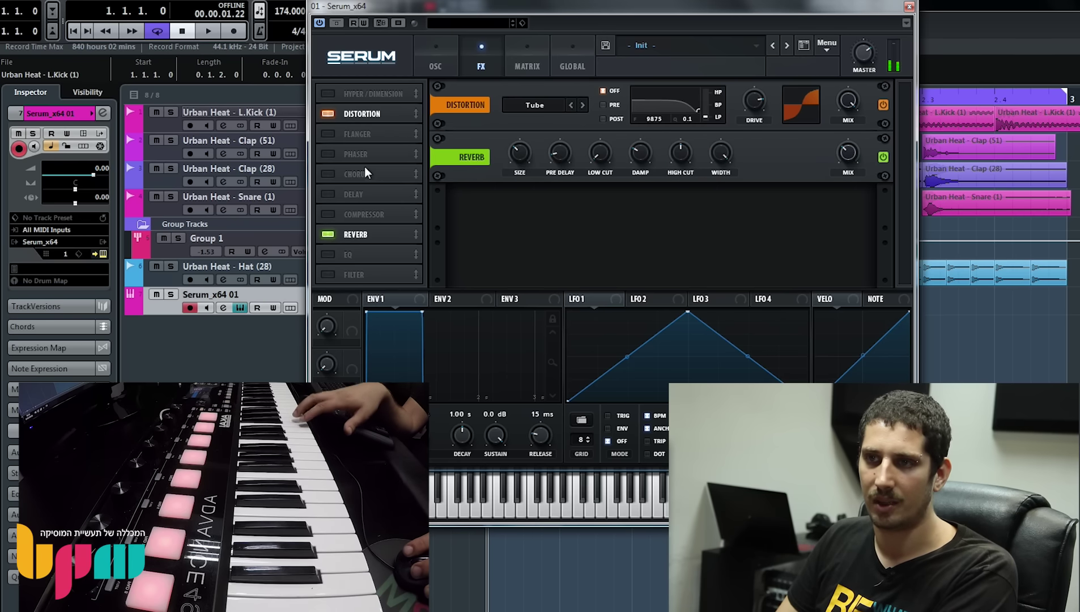
{"action": "left_click", "coordinate": [327, 175]}
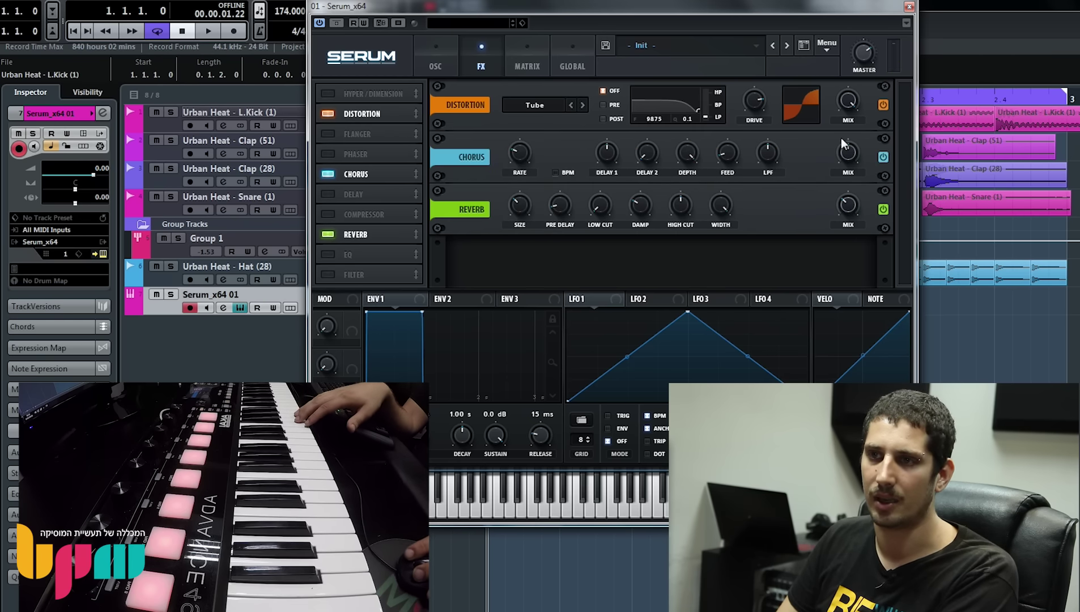
{"action": "right_click", "coordinate": [924, 20]}
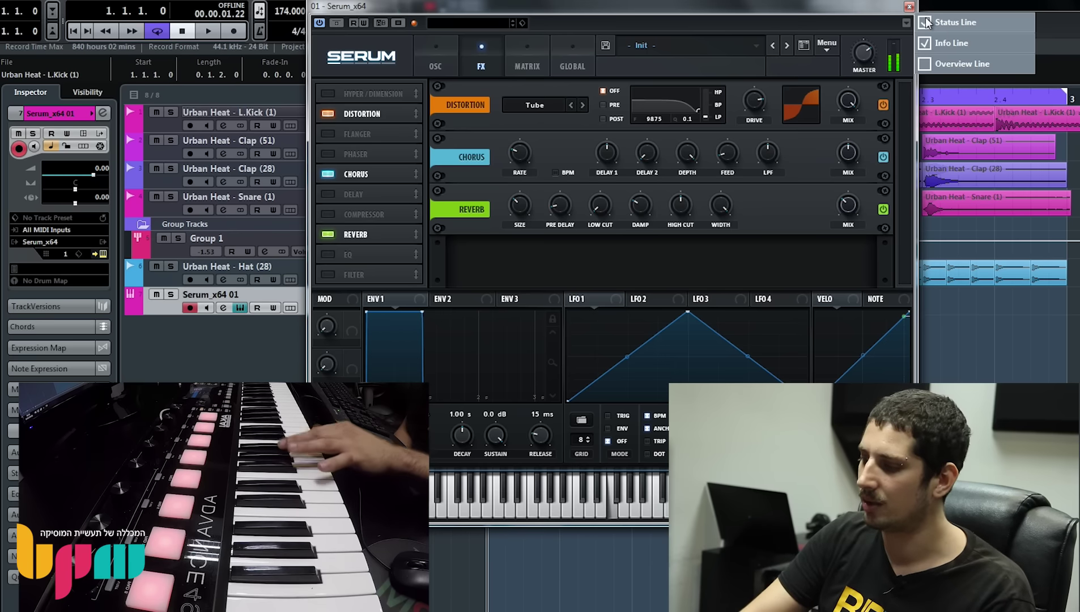
{"action": "left_click", "coordinate": [926, 22]}
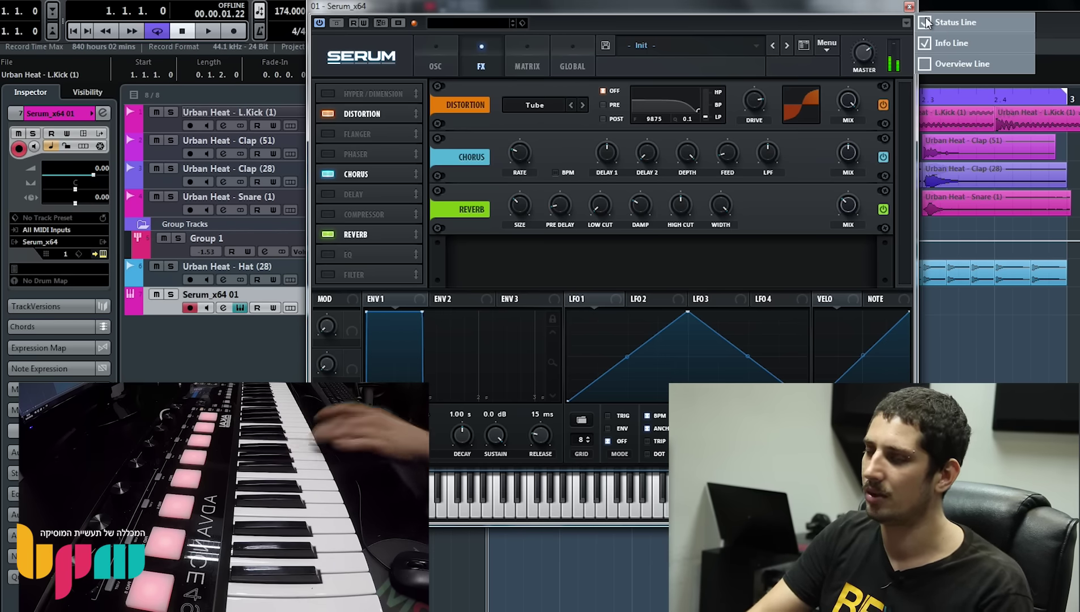
{"action": "left_click", "coordinate": [909, 6]}
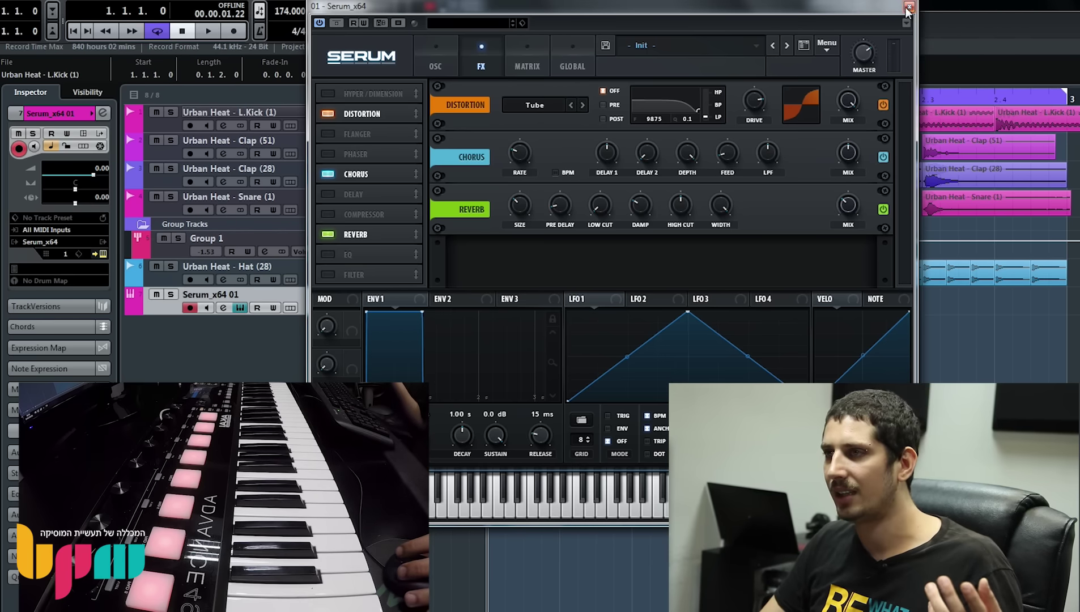
{"action": "left_click", "coordinate": [909, 6]}
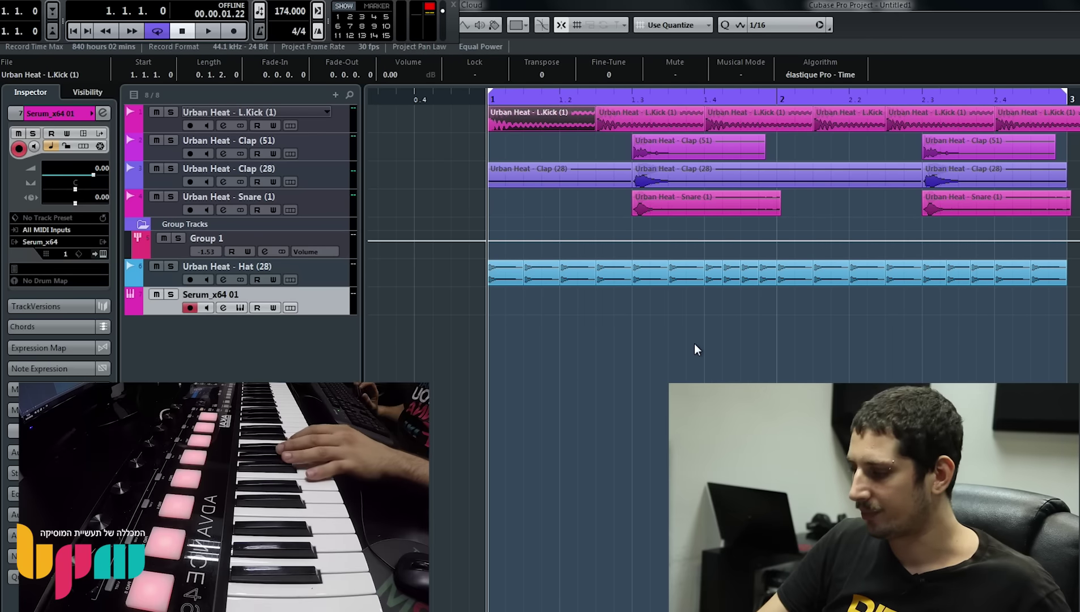
Play the drum loop several times while trying out Serum notes on the MIDI keyboard, reopening Serum briefly between passes
{"action": "key", "text": "space"}
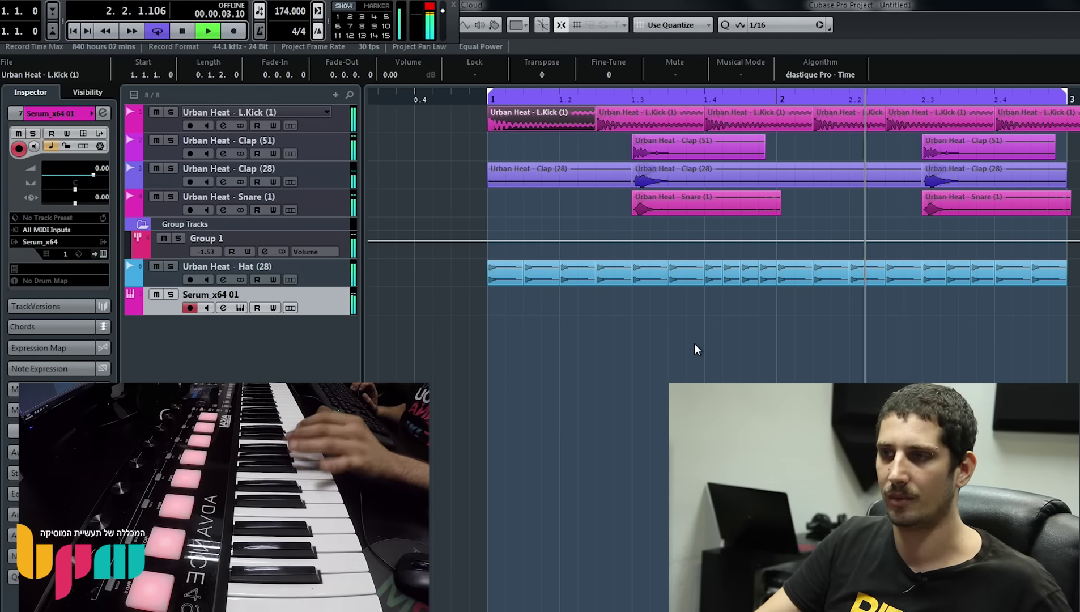
{"action": "key", "text": "space"}
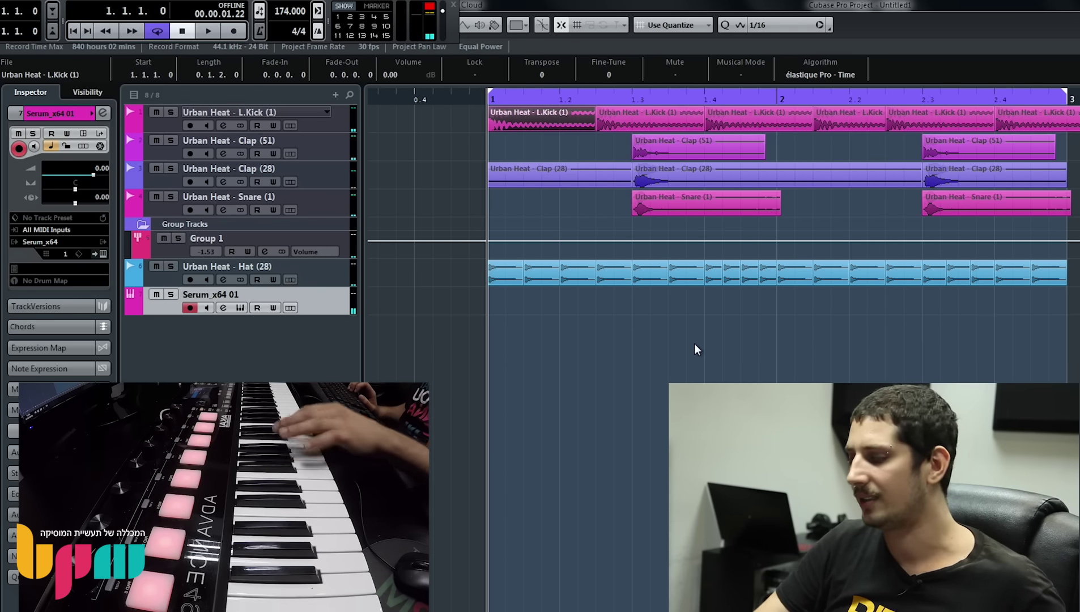
{"action": "key", "text": "space"}
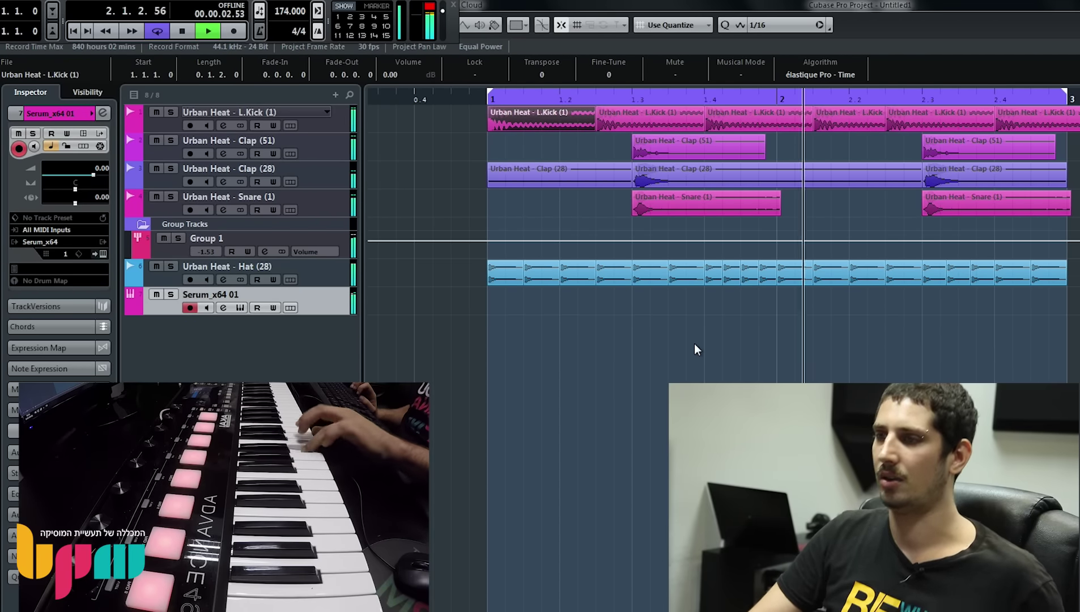
{"action": "key", "text": "space"}
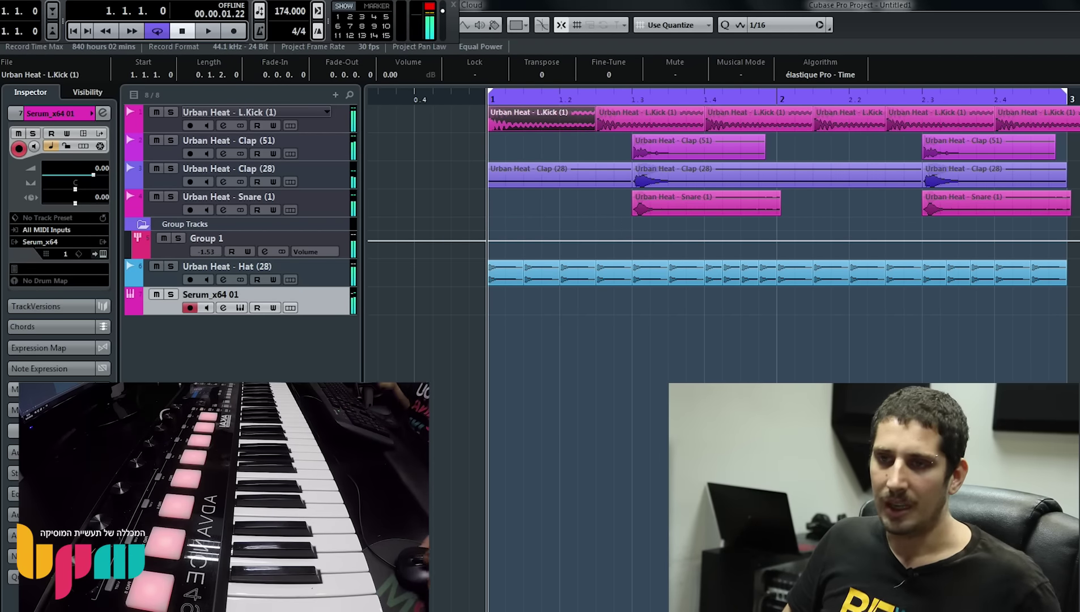
{"action": "left_click", "coordinate": [102, 255]}
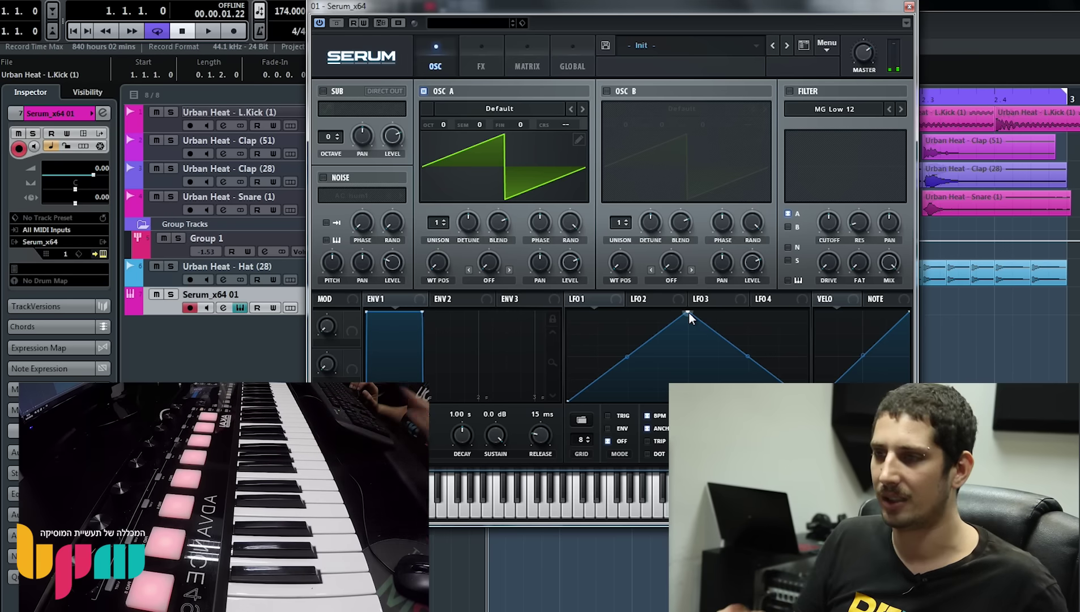
{"action": "left_click", "coordinate": [909, 7]}
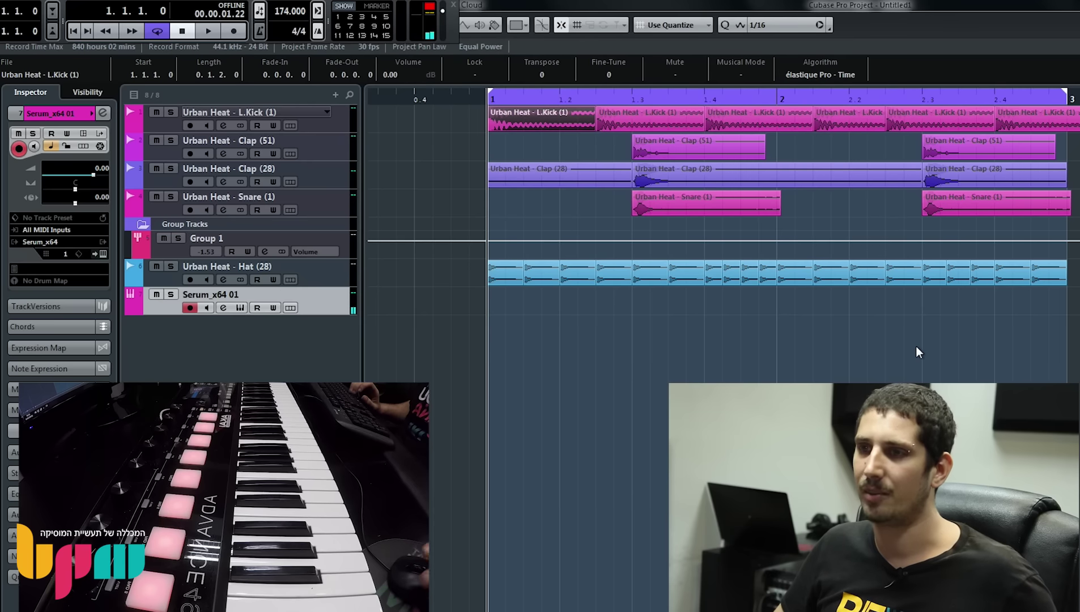
{"action": "key", "text": "space"}
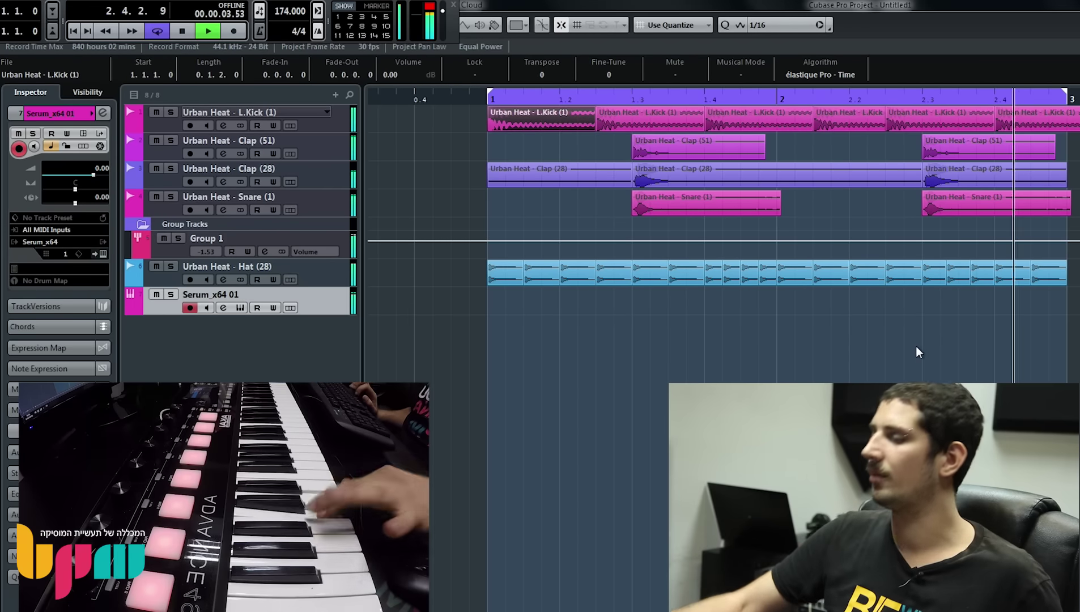
{"action": "key", "text": "space"}
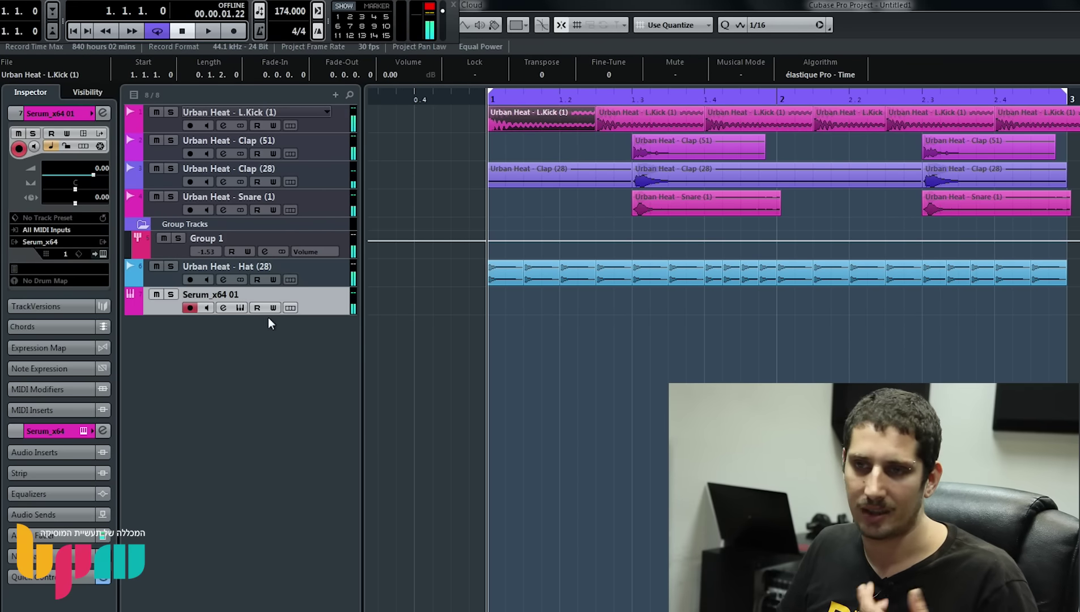
Create an empty two-bar MIDI part on the Serum track across the cycle range
{"action": "double_click", "coordinate": [513, 304]}
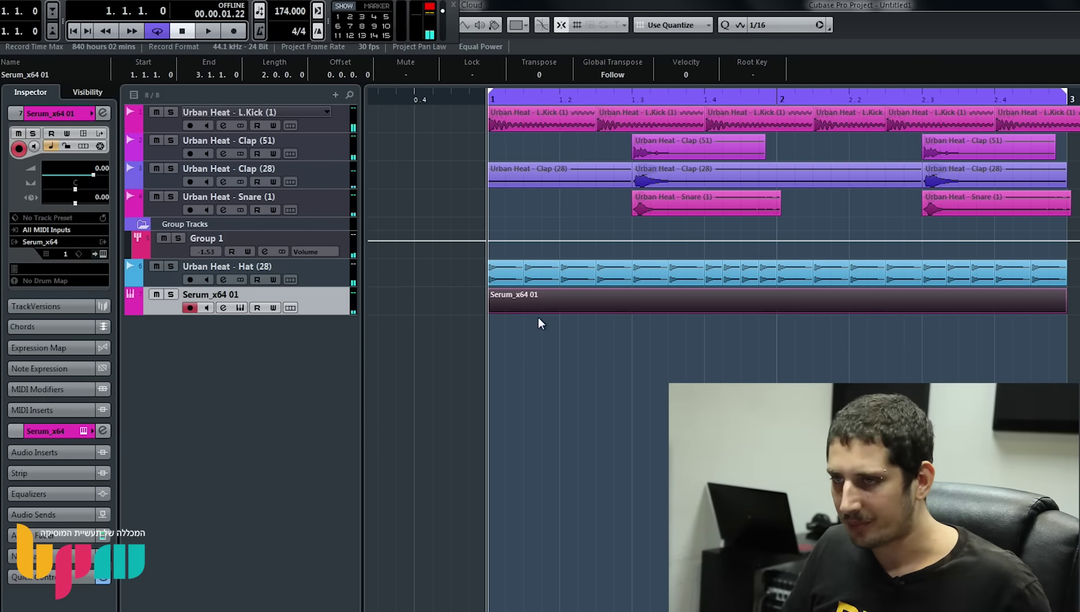
Mute all the hat events on the Urban Heat - Hat (28) track across both bars
{"action": "right_click", "coordinate": [560, 200]}
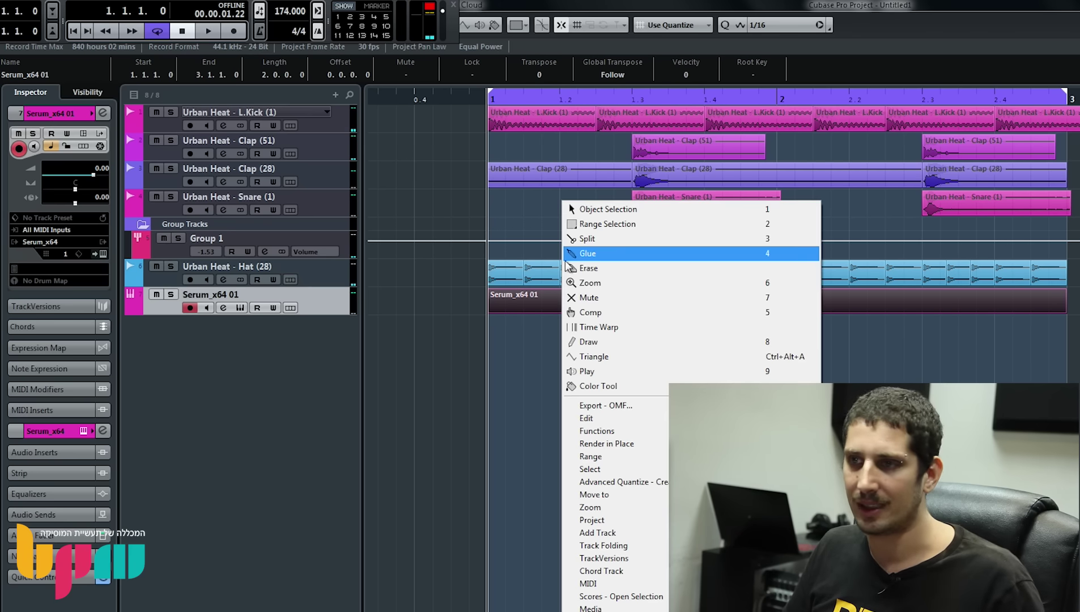
{"action": "left_click", "coordinate": [617, 296]}
{"action": "left_click_drag", "start_coordinate": [1075, 260], "coordinate": [441, 271]}
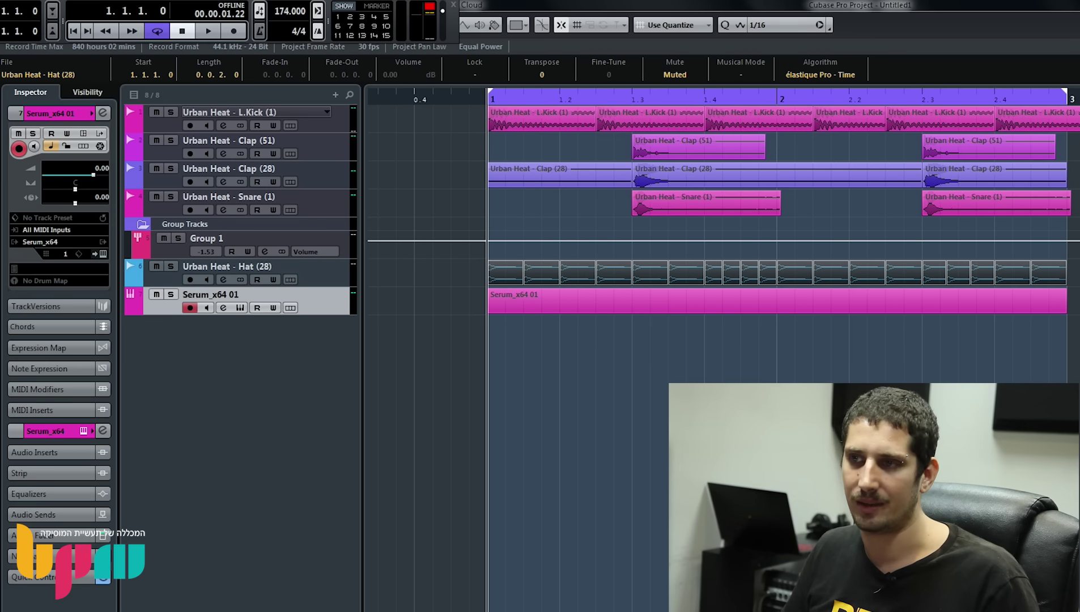
{"action": "right_click", "coordinate": [319, 280]}
{"action": "mouse_move", "coordinate": [445, 281]}
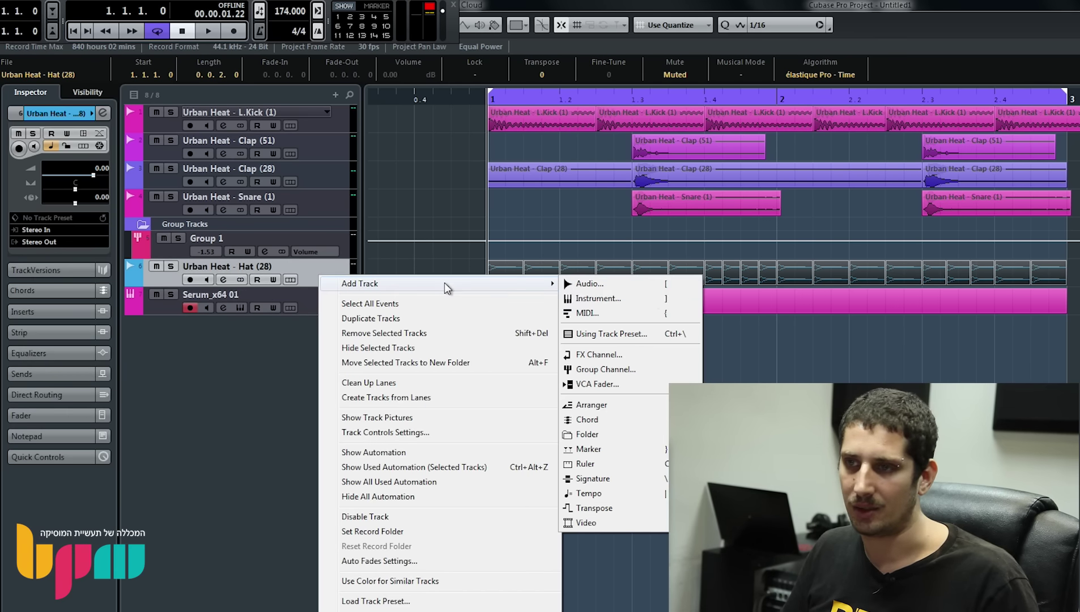
{"action": "left_click", "coordinate": [650, 297]}
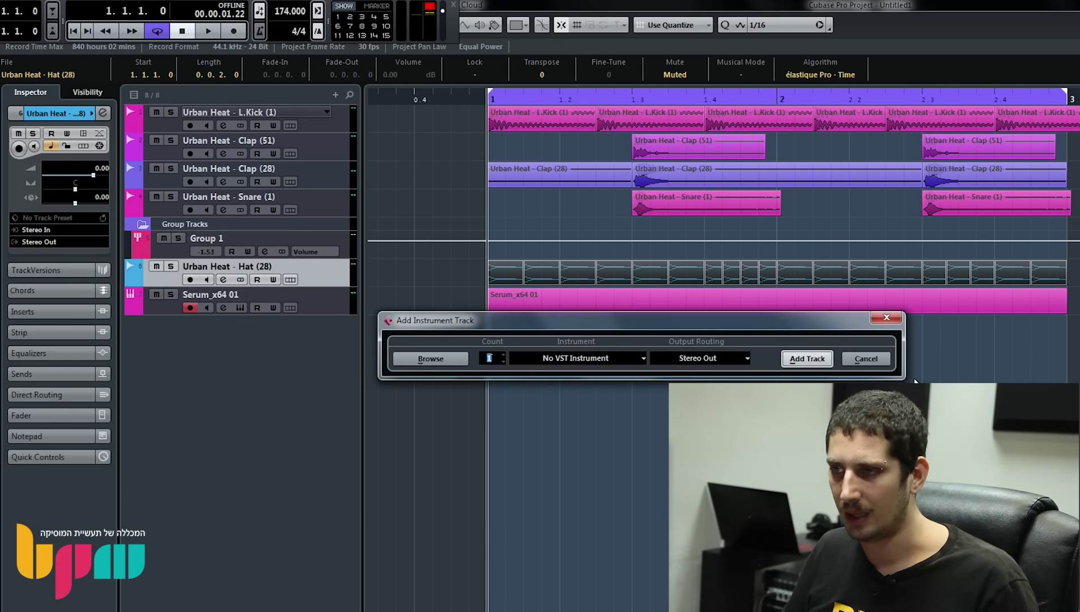
{"action": "left_click", "coordinate": [866, 359]}
Start an audio import into the Pool and browse to the Household folder inside the desktop's HE FX library
{"action": "key", "text": "ctrl+p"}
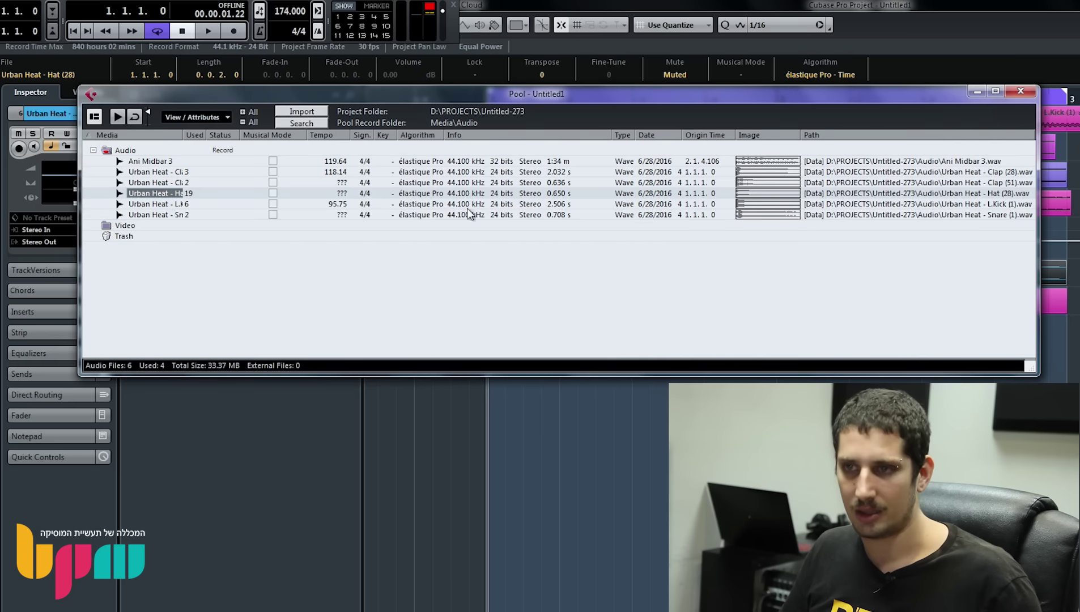
{"action": "left_click", "coordinate": [279, 114]}
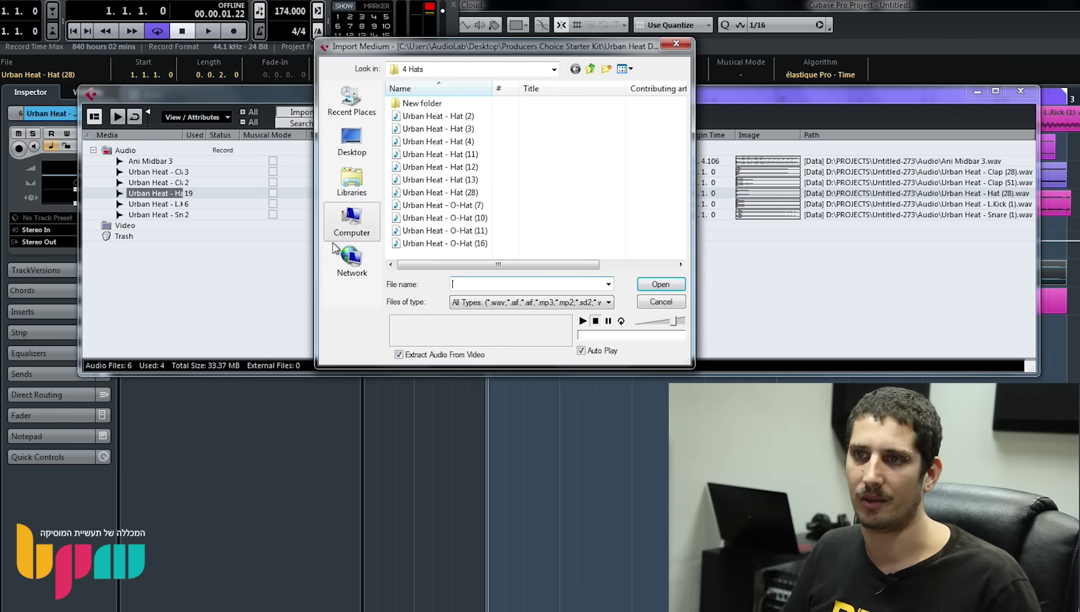
{"action": "left_click", "coordinate": [592, 72]}
{"action": "left_click", "coordinate": [592, 72]}
{"action": "left_click", "coordinate": [592, 72]}
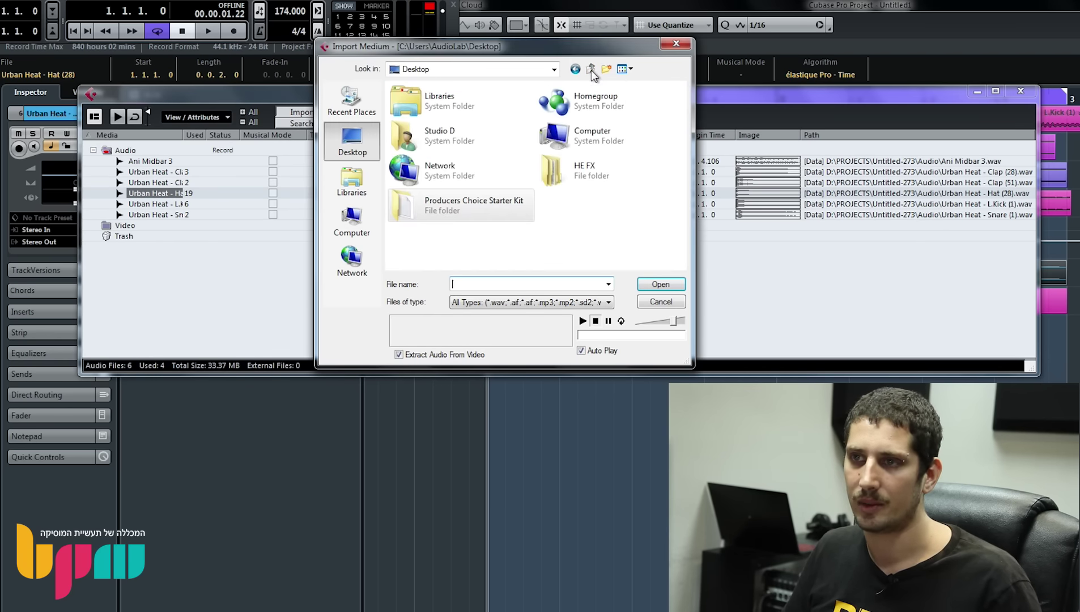
{"action": "double_click", "coordinate": [602, 181]}
{"action": "scroll", "coordinate": [447, 175], "scroll_direction": "down", "scroll_amount": 2}
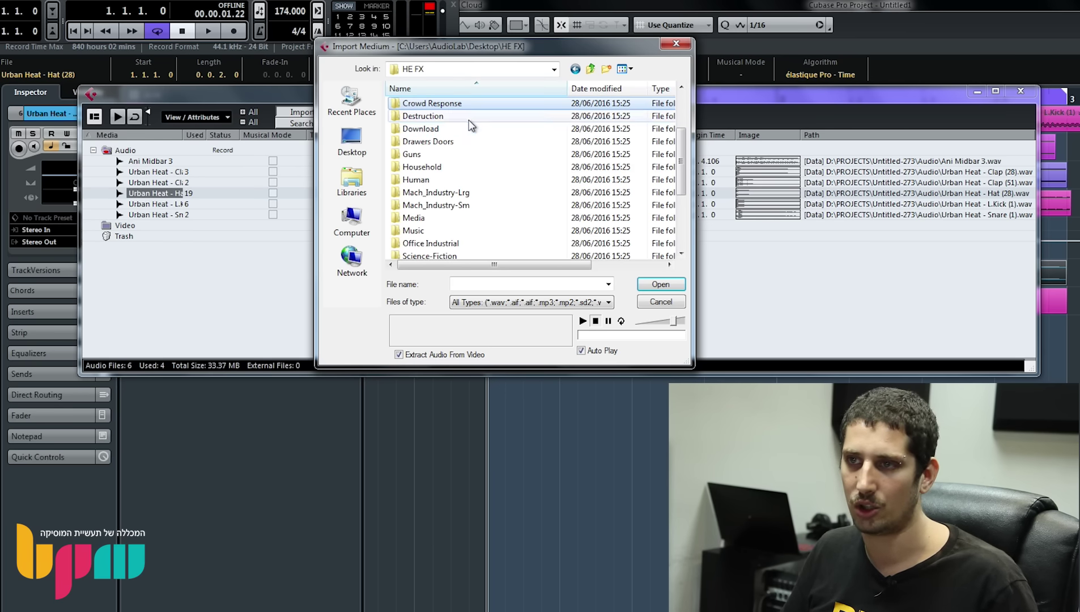
{"action": "scroll", "coordinate": [472, 125], "scroll_direction": "up", "scroll_amount": 2}
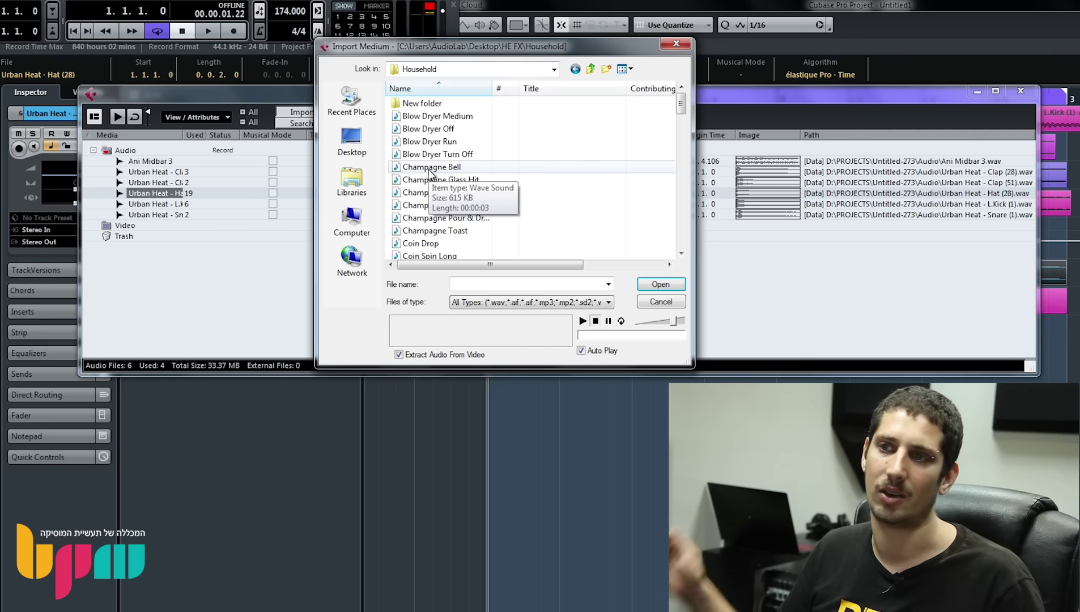
Audition the Household samples one after another, from the Blow Dryer sounds to Champagne Glass Hit
{"action": "key", "text": "Down"}
{"action": "key", "text": "Down"}
{"action": "key", "text": "Down"}
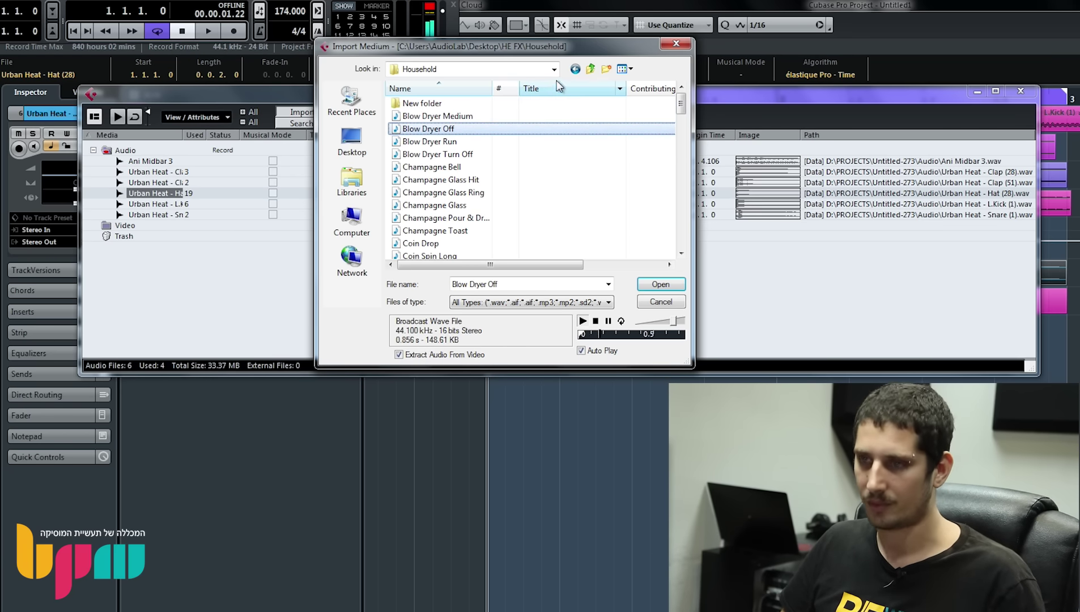
{"action": "key", "text": "Down"}
{"action": "key", "text": "Down"}
{"action": "key", "text": "Down"}
{"action": "key", "text": "Down"}
Preview the first samples in the Human and Mach_Industry-Lrg effect folders
{"action": "left_click", "coordinate": [591, 69]}
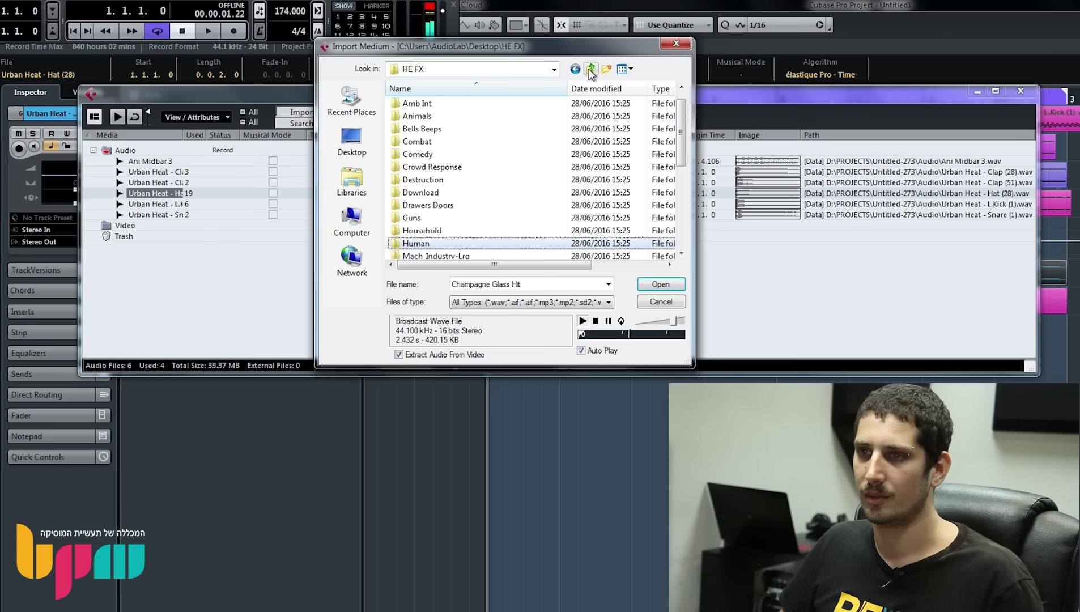
{"action": "key", "text": "Return"}
{"action": "key", "text": "Down"}
{"action": "left_click", "coordinate": [592, 68]}
{"action": "key", "text": "Return"}
{"action": "key", "text": "Down"}
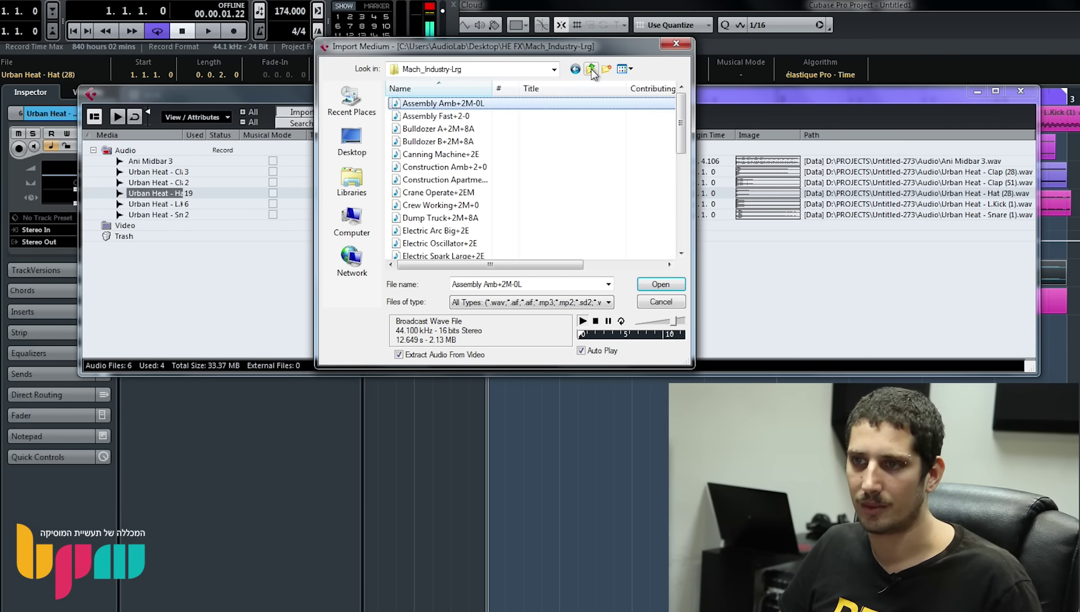
{"action": "key", "text": "Down"}
{"action": "key", "text": "Down"}
Open the Mach_Industry-Sm folder and audition its air wrench and camera sounds
{"action": "left_click", "coordinate": [591, 68]}
{"action": "key", "text": "Down"}
{"action": "key", "text": "Return"}
{"action": "key", "text": "Down"}
{"action": "key", "text": "Down"}
{"action": "key", "text": "Down"}
{"action": "key", "text": "Down"}
{"action": "key", "text": "Down"}
{"action": "key", "text": "Down"}
{"action": "key", "text": "Down"}
{"action": "key", "text": "Down"}
{"action": "key", "text": "Down"}
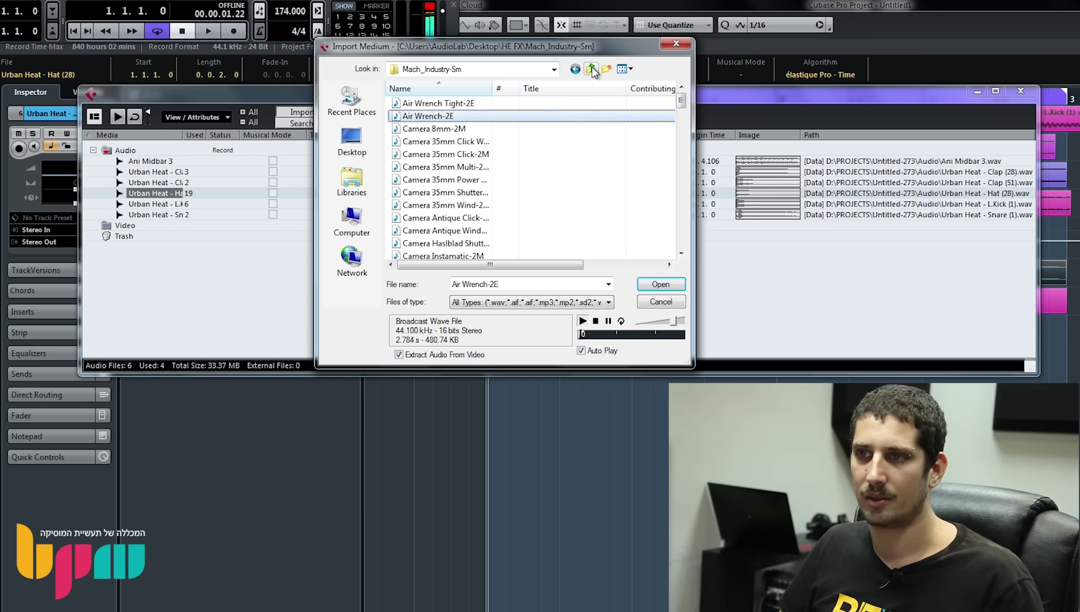
Audition the clock samples in Mach_Industry-Sm and import Clock Mantle-2M-6 into the Pool, copying the file to the working directory
{"action": "scroll", "coordinate": [542, 173], "scroll_direction": "down", "scroll_amount": 5}
{"action": "scroll", "coordinate": [527, 182], "scroll_direction": "down", "scroll_amount": 4}
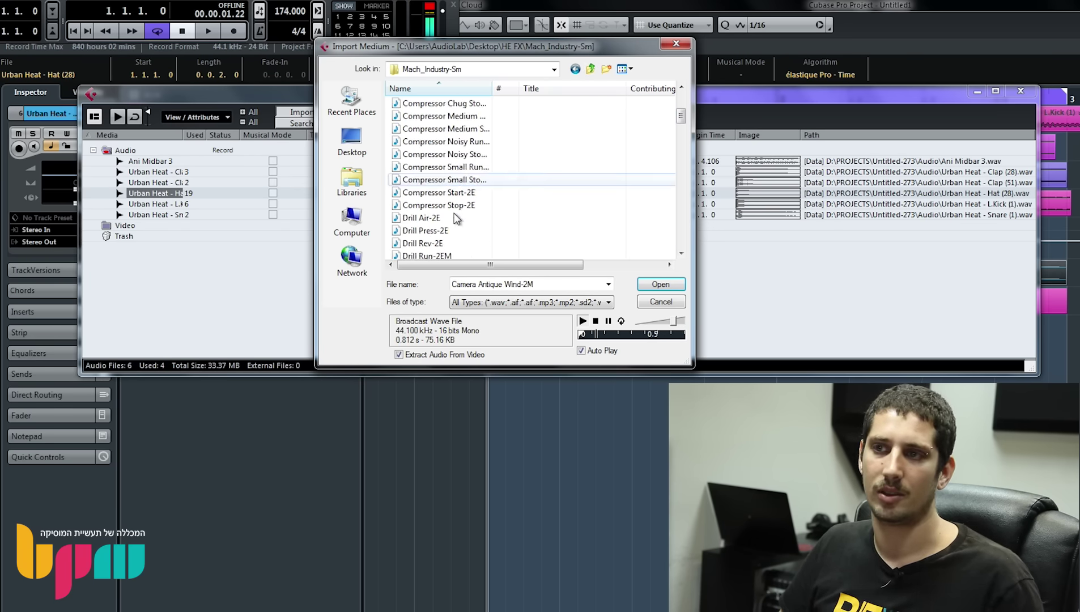
{"action": "scroll", "coordinate": [510, 192], "scroll_direction": "up", "scroll_amount": 4}
{"action": "left_click", "coordinate": [460, 205]}
{"action": "scroll", "coordinate": [460, 207], "scroll_direction": "down", "scroll_amount": 1}
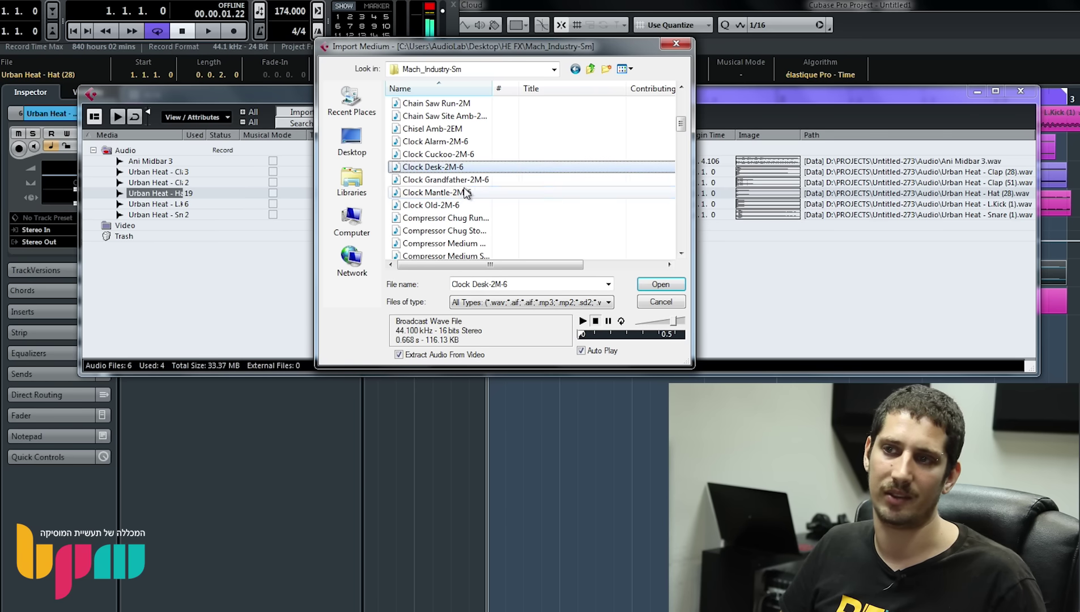
{"action": "key", "text": "Down"}
{"action": "key", "text": "Down"}
{"action": "double_click", "coordinate": [464, 193]}
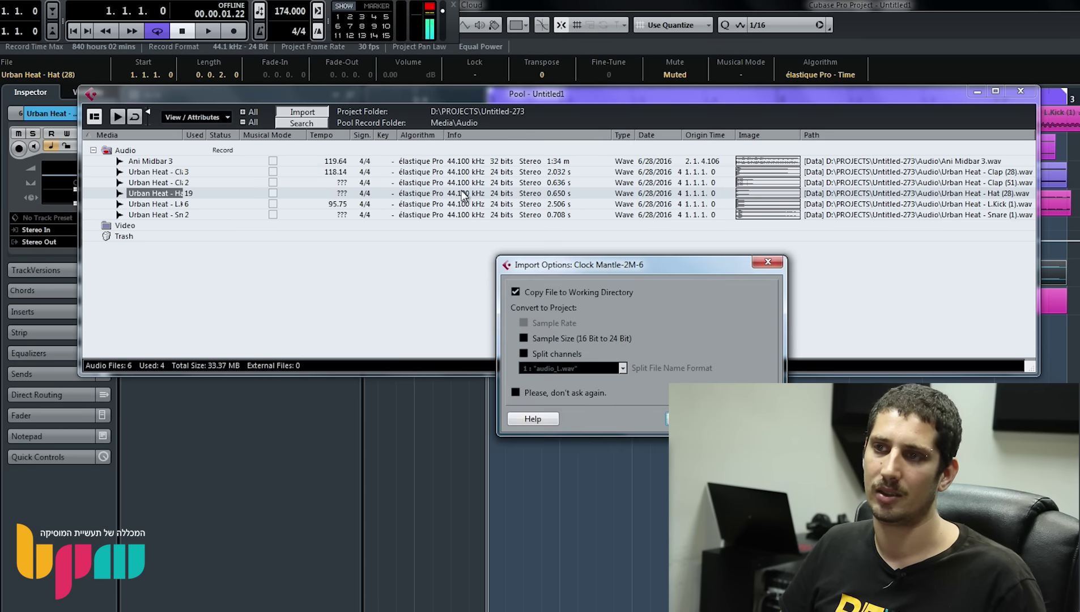
{"action": "key", "text": "Return"}
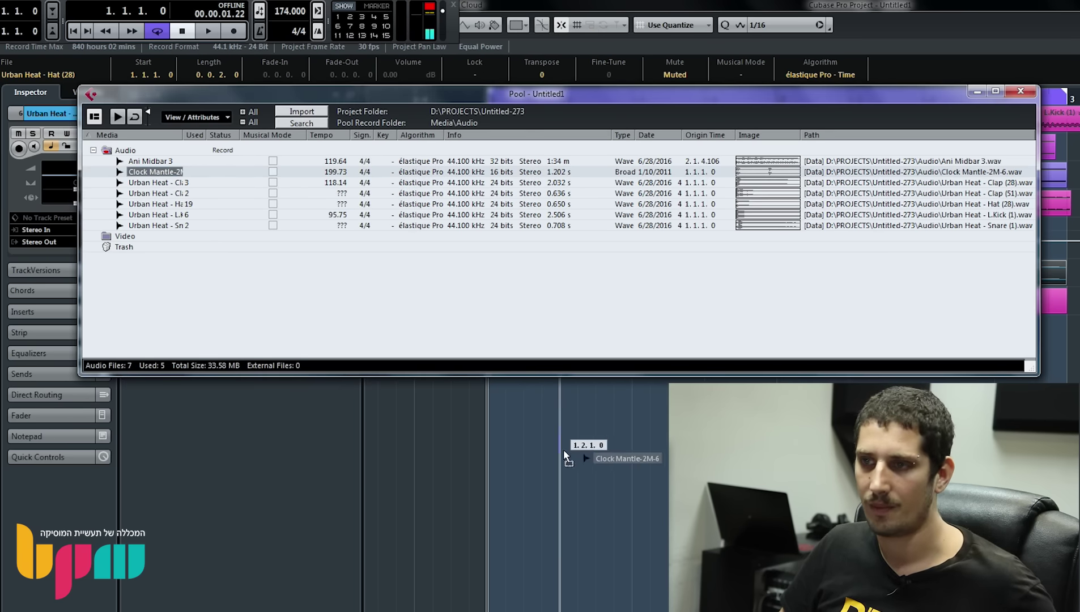
Place Clock Mantle-2M-6 on a new track at 1.1.4 and split the event midway between beats 1.2 and 1.3
{"action": "left_click_drag", "start_coordinate": [565, 455], "coordinate": [545, 327]}
{"action": "left_click", "coordinate": [564, 357]}
{"action": "right_click", "coordinate": [572, 361]}
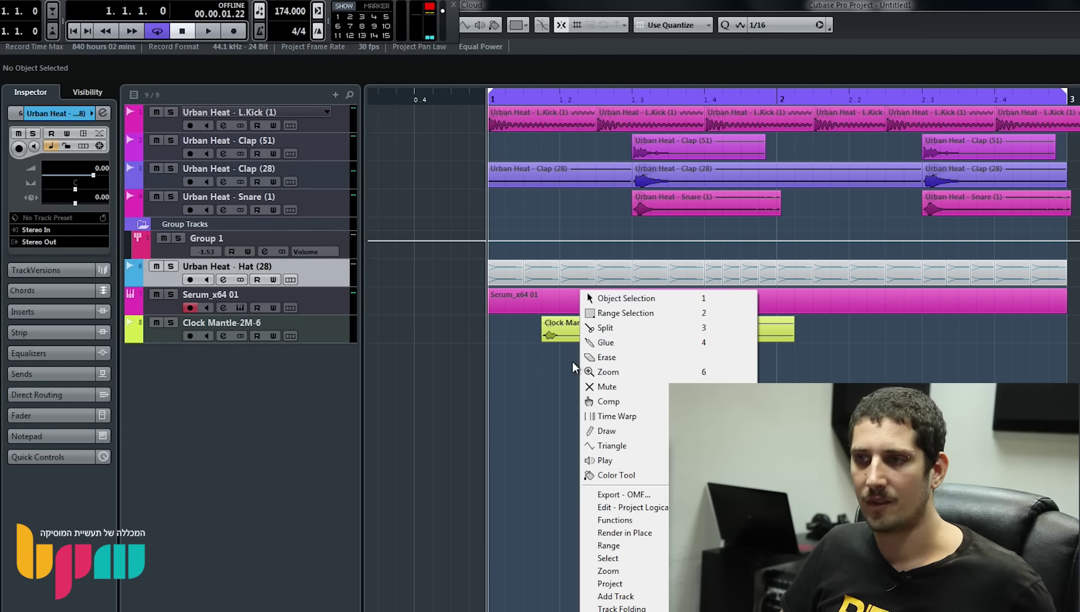
{"action": "left_click", "coordinate": [587, 294]}
{"action": "left_click", "coordinate": [595, 328]}
Open the Clock Mantle-2M-6 channel settings and load the REVelation reverb in the second insert slot
{"action": "left_click", "coordinate": [324, 337]}
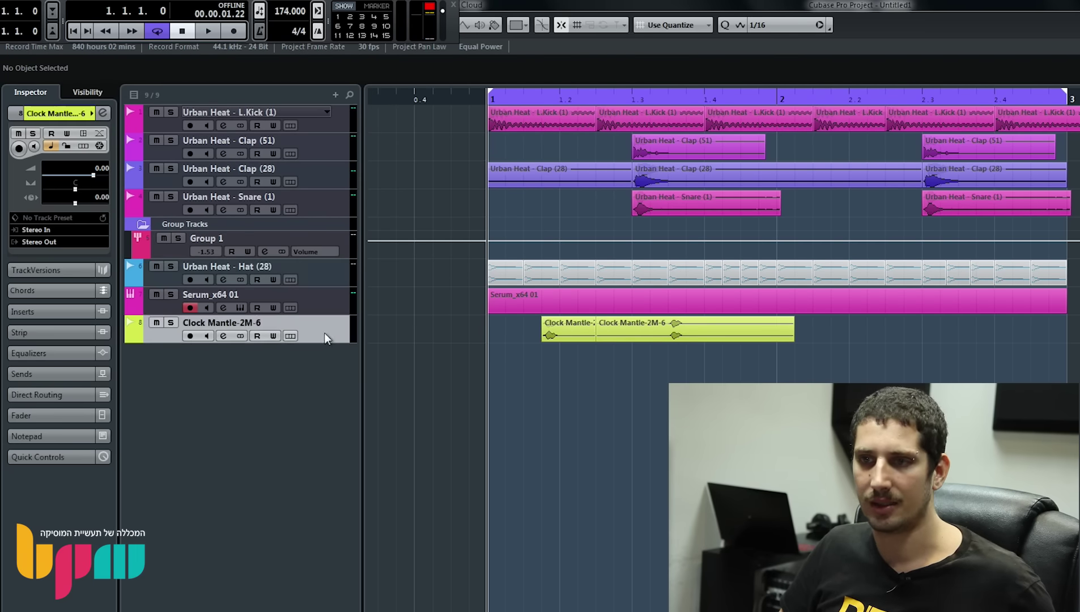
{"action": "left_click", "coordinate": [107, 112]}
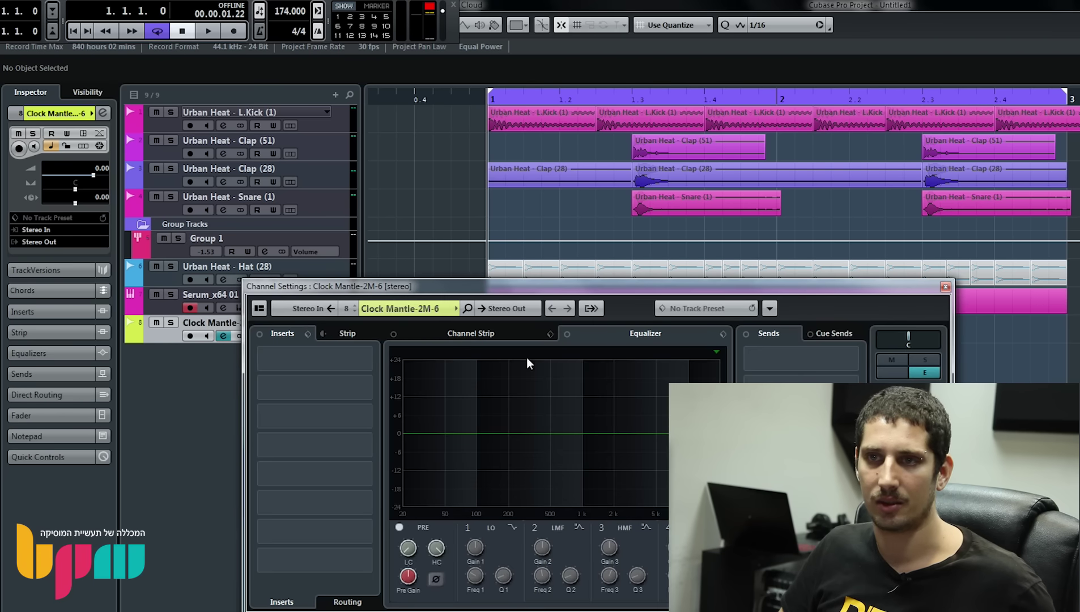
{"action": "left_click", "coordinate": [362, 388]}
{"action": "left_click", "coordinate": [297, 560]}
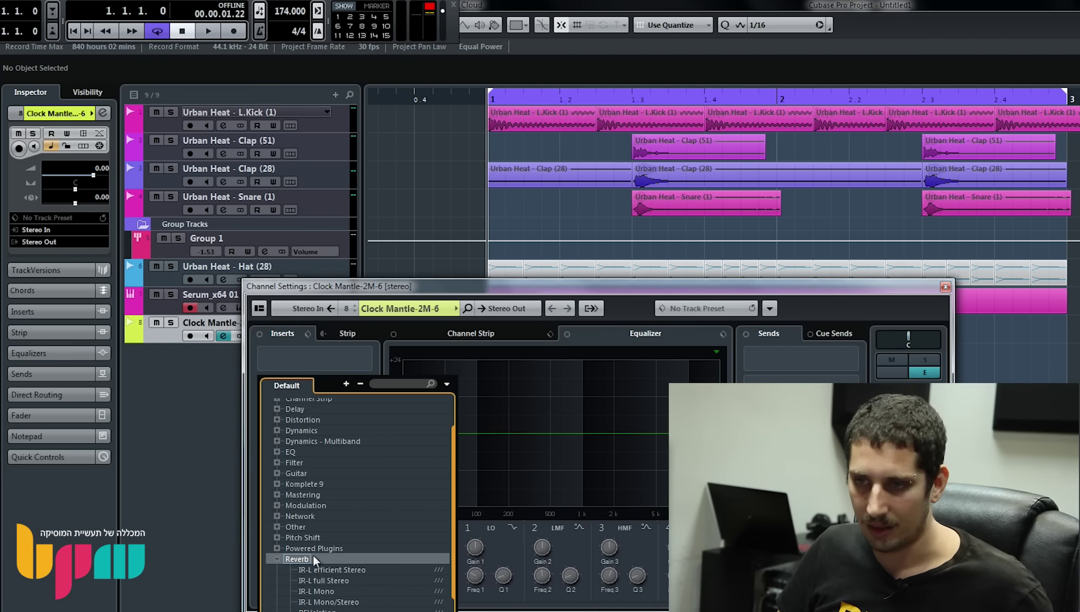
{"action": "left_click", "coordinate": [349, 475]}
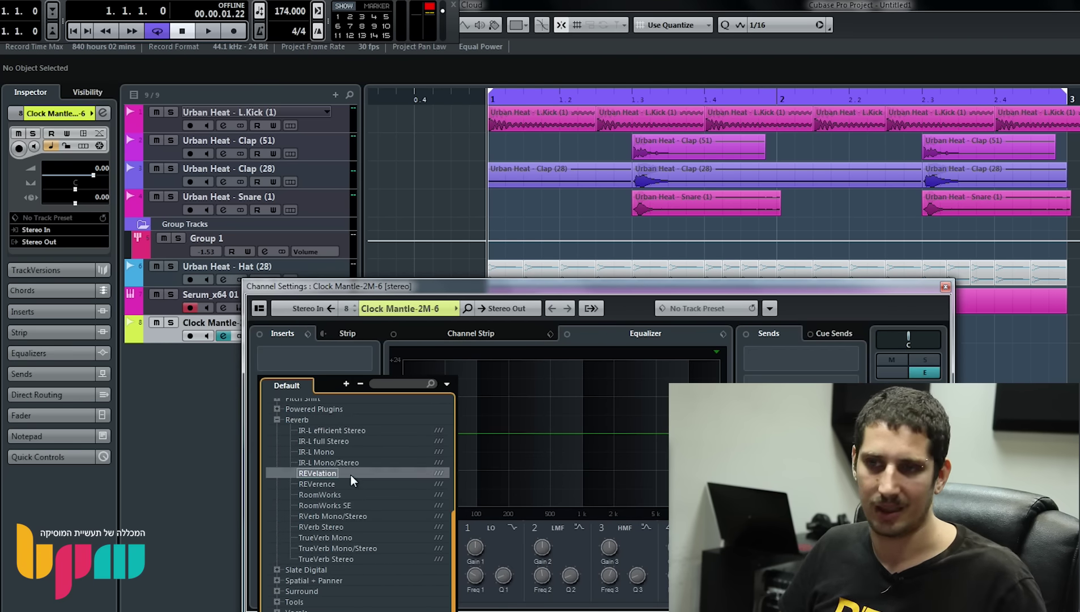
While the loop plays, set REVelation's room size to 80%, early reflection high cut to 4589 Hz and mix to 13%
{"action": "key", "text": "space"}
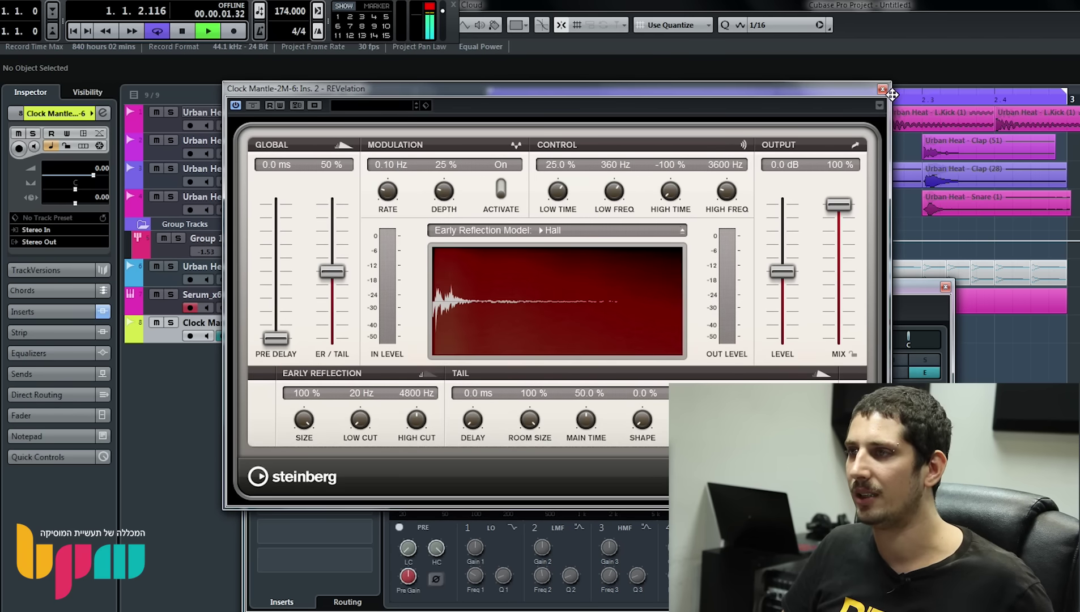
{"action": "left_click", "coordinate": [882, 89]}
{"action": "left_click", "coordinate": [311, 383]}
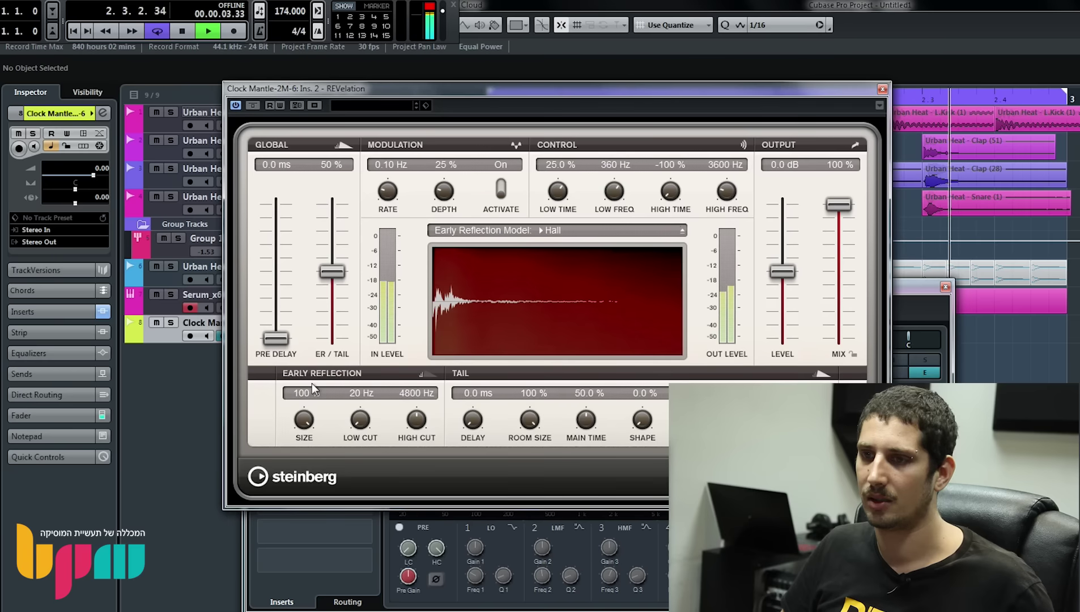
{"action": "left_click_drag", "start_coordinate": [537, 431], "coordinate": [533, 447]}
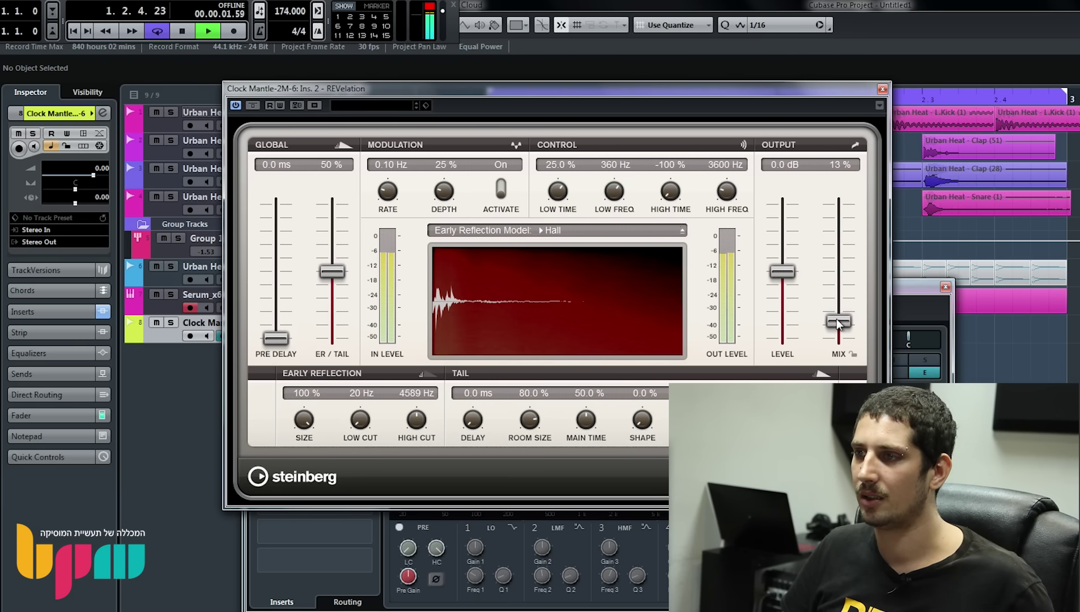
{"action": "left_click", "coordinate": [883, 89]}
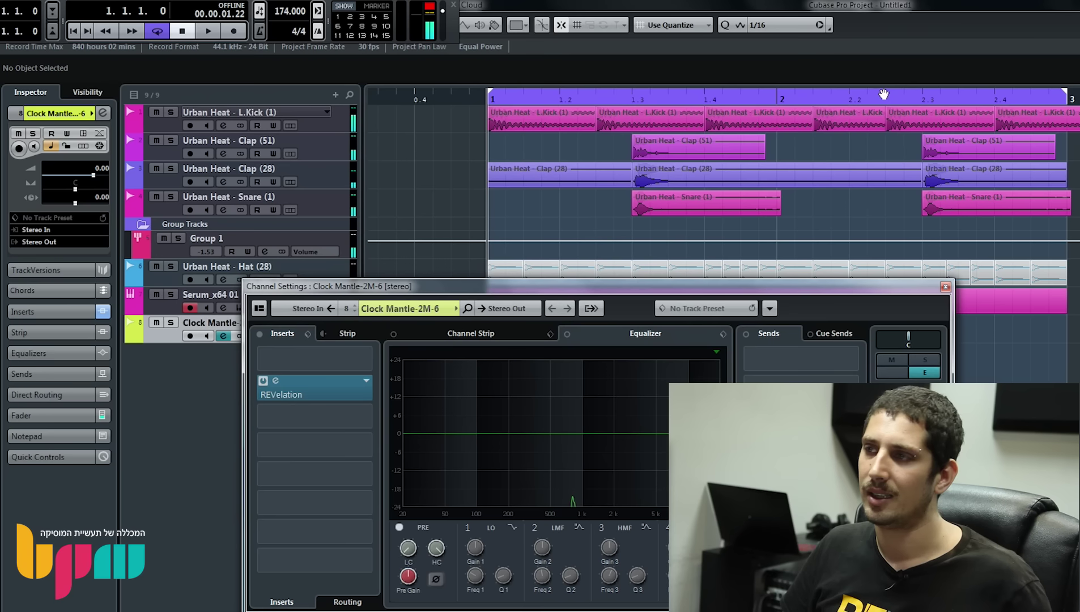
{"action": "left_click", "coordinate": [946, 287]}
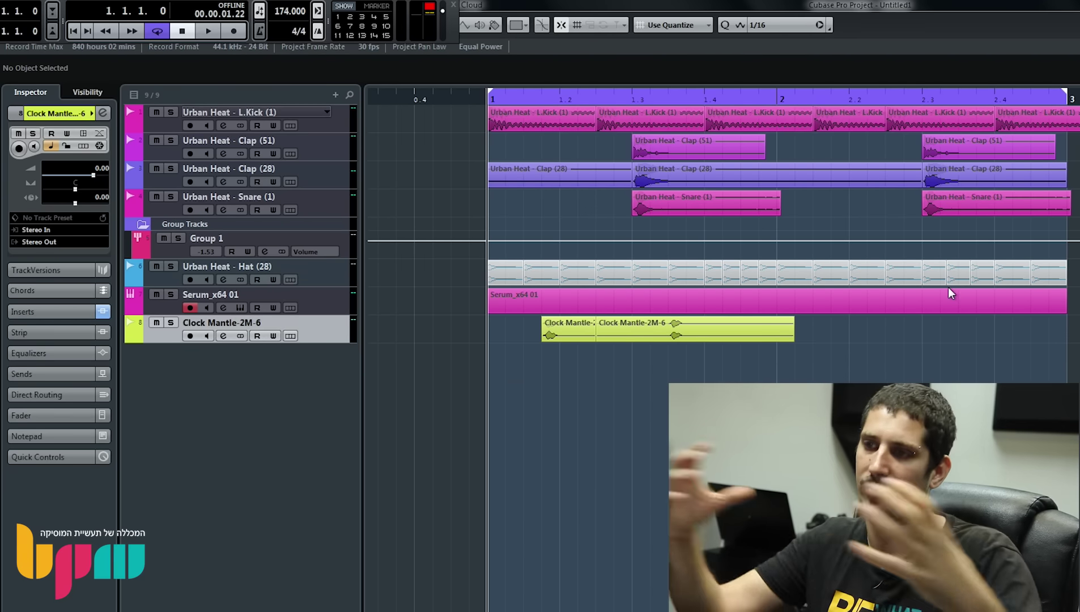
Split the second Clock Mantle piece just before its hit, midway between beats 1.3 and 1.4, and return to object selection
{"action": "right_click", "coordinate": [614, 350]}
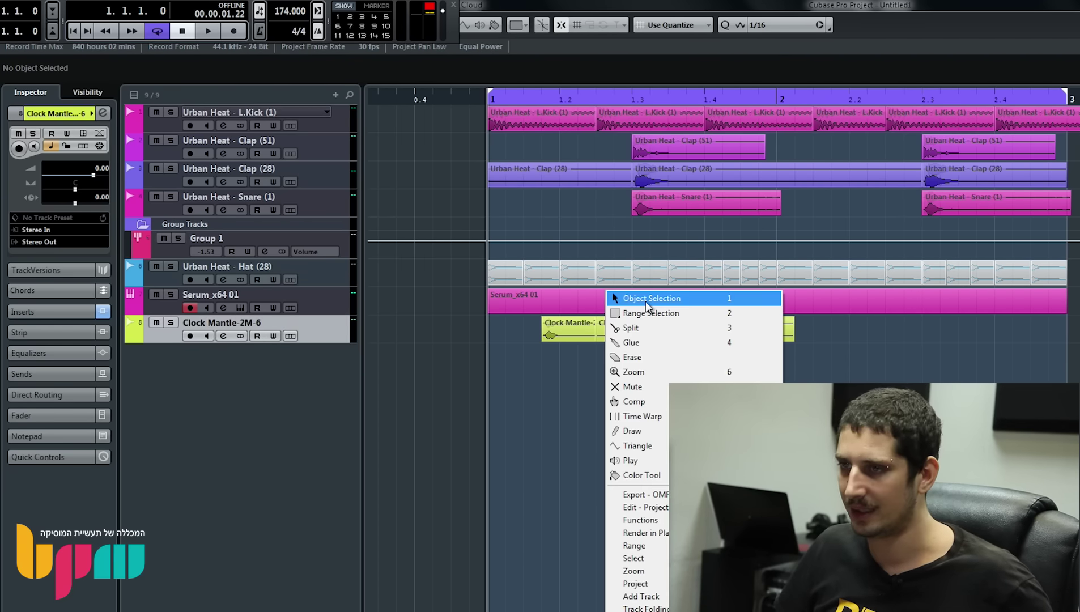
{"action": "left_click", "coordinate": [612, 435]}
{"action": "right_click", "coordinate": [624, 373]}
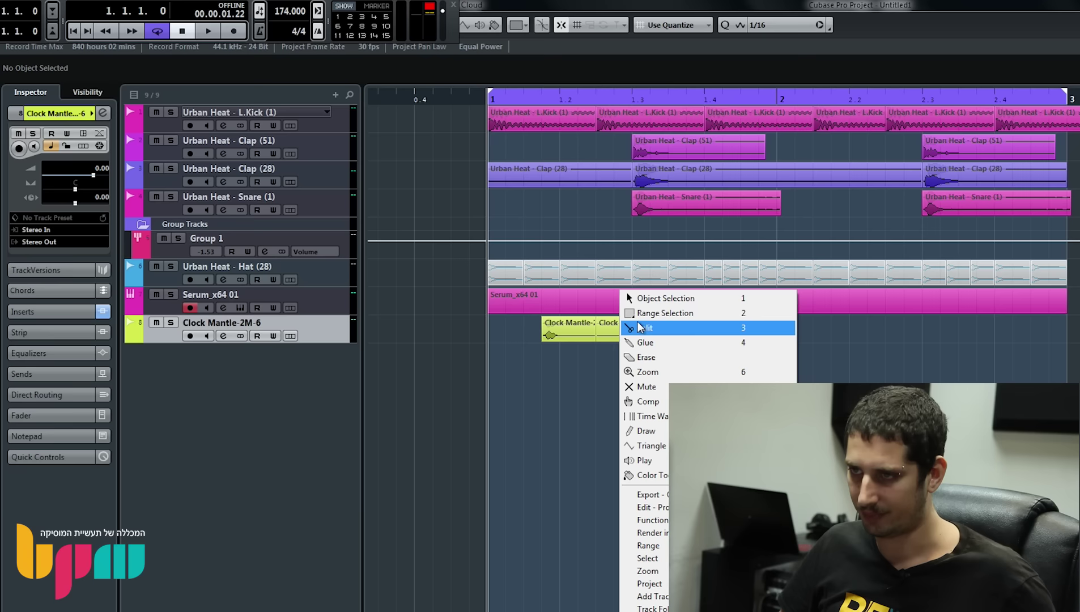
{"action": "left_click", "coordinate": [642, 297]}
{"action": "right_click", "coordinate": [627, 382]}
{"action": "left_click", "coordinate": [663, 298]}
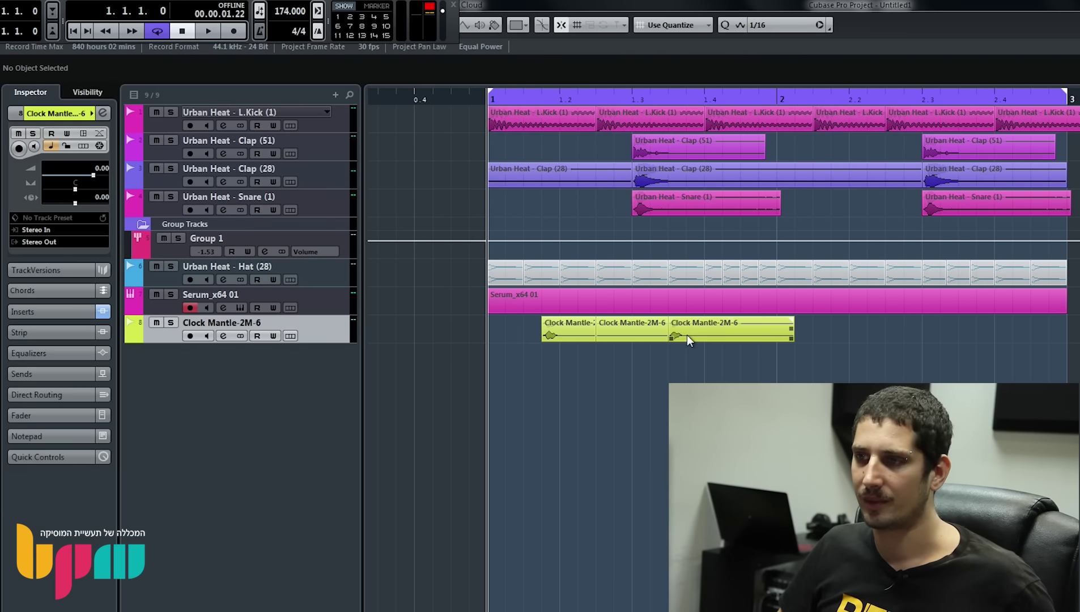
Move the last Clock Mantle piece to 1.4.2 and remove the silent middle piece
{"action": "left_click_drag", "start_coordinate": [687, 335], "coordinate": [726, 340]}
{"action": "key", "text": "ctrl+z"}
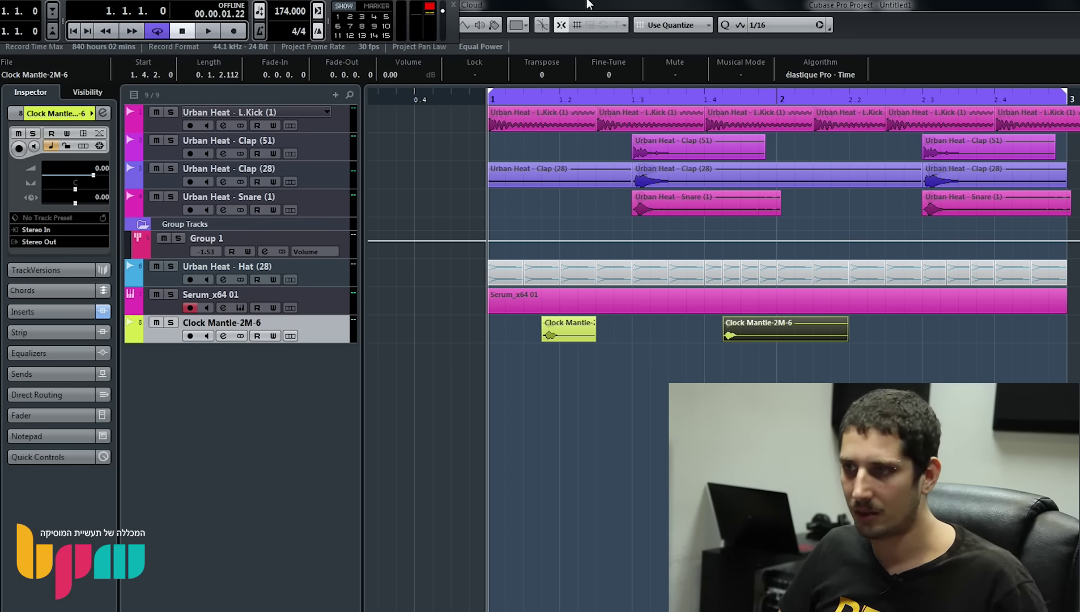
Try sliding the audio content later inside the second Clock Mantle event by 0.0.3.96 without moving the event
{"action": "left_click_drag", "start_coordinate": [546, 98], "coordinate": [591, 340]}
{"action": "key", "text": "g"}
{"action": "key", "text": "g"}
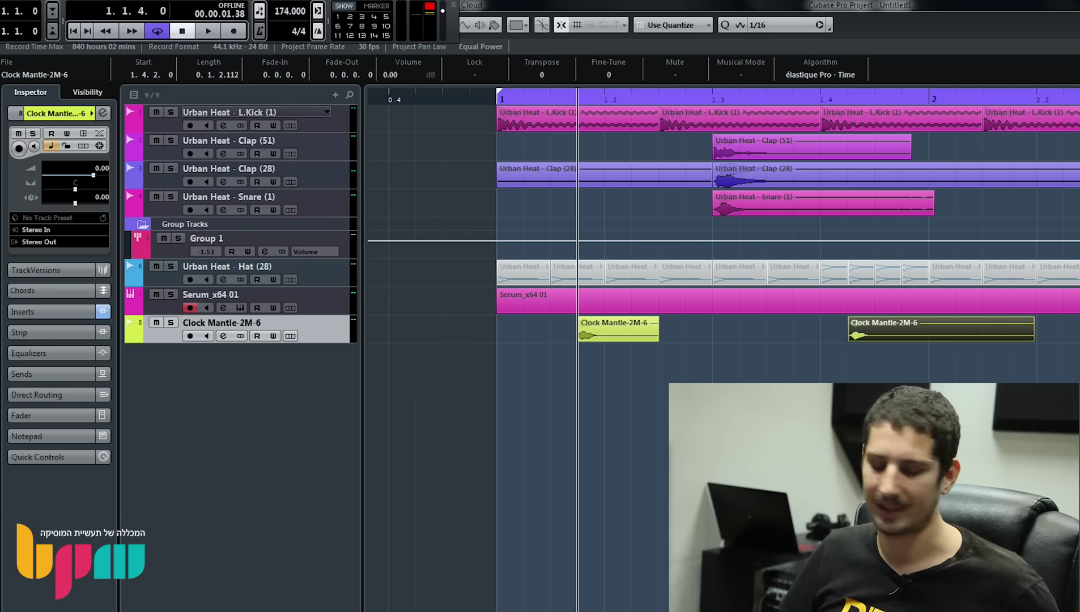
{"action": "left_click_drag", "start_coordinate": [898, 337], "coordinate": [985, 332]}
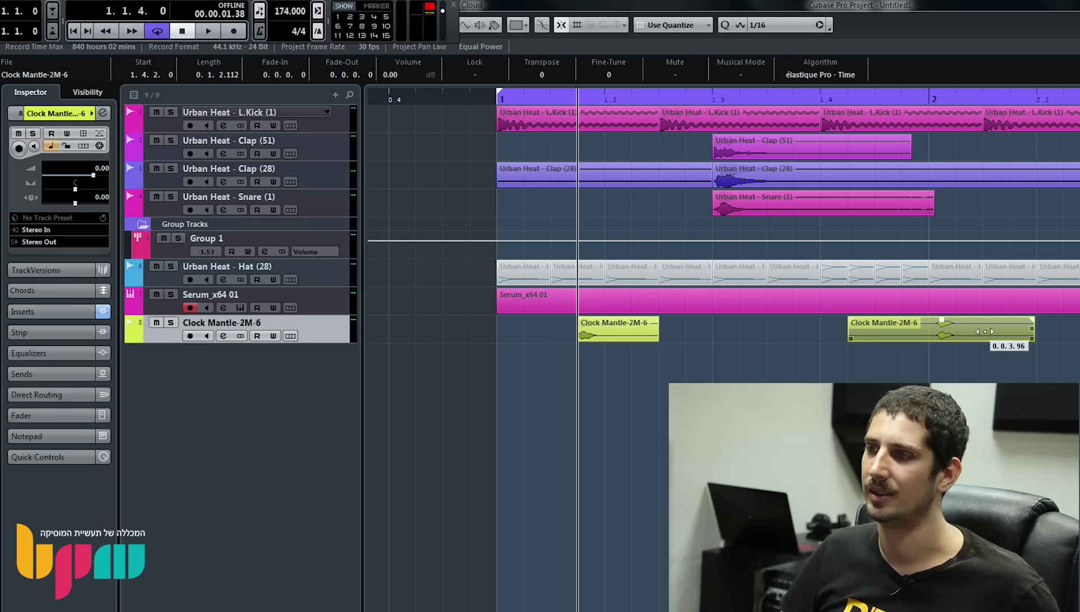
{"action": "left_click_drag", "start_coordinate": [881, 339], "coordinate": [882, 339]}
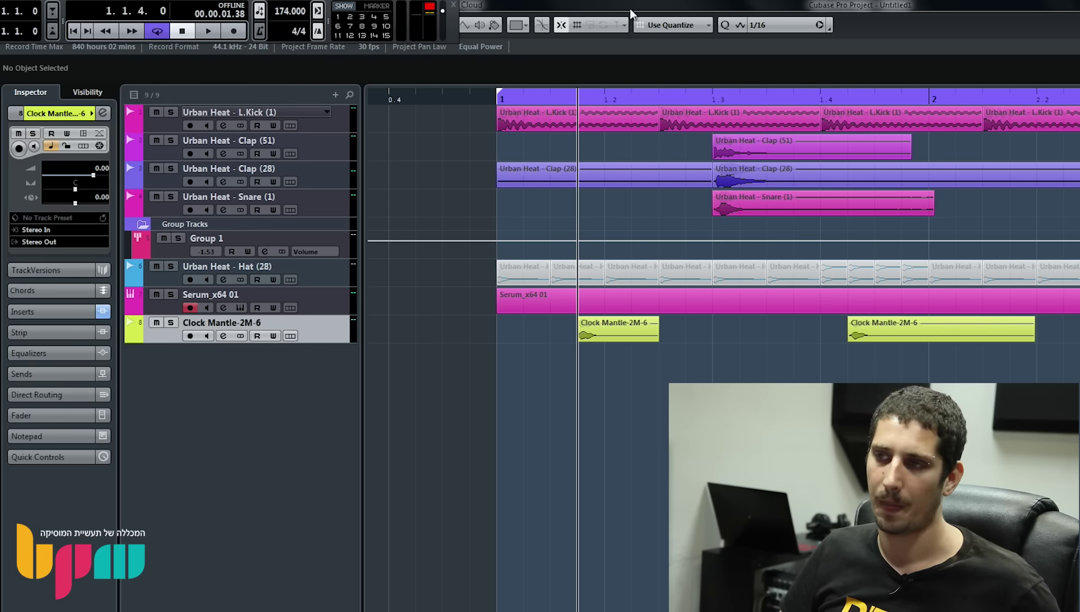
{"action": "key", "text": "g"}
{"action": "key", "text": "g"}
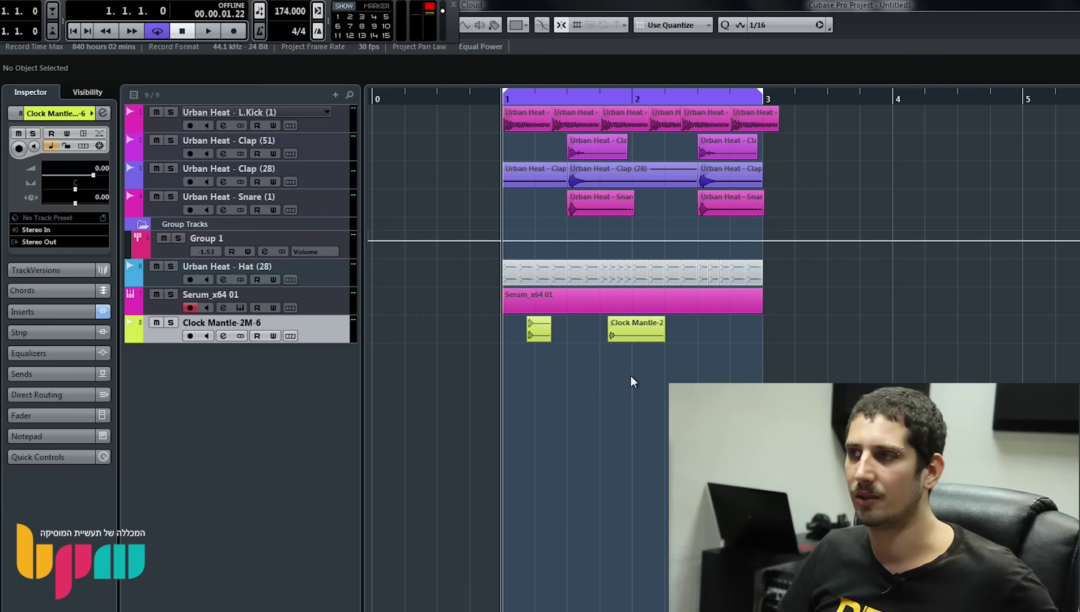
During playback, move the second Clock Mantle event to 1.3.3 and shorten the cycle range to end at bar 2
{"action": "key", "text": "space"}
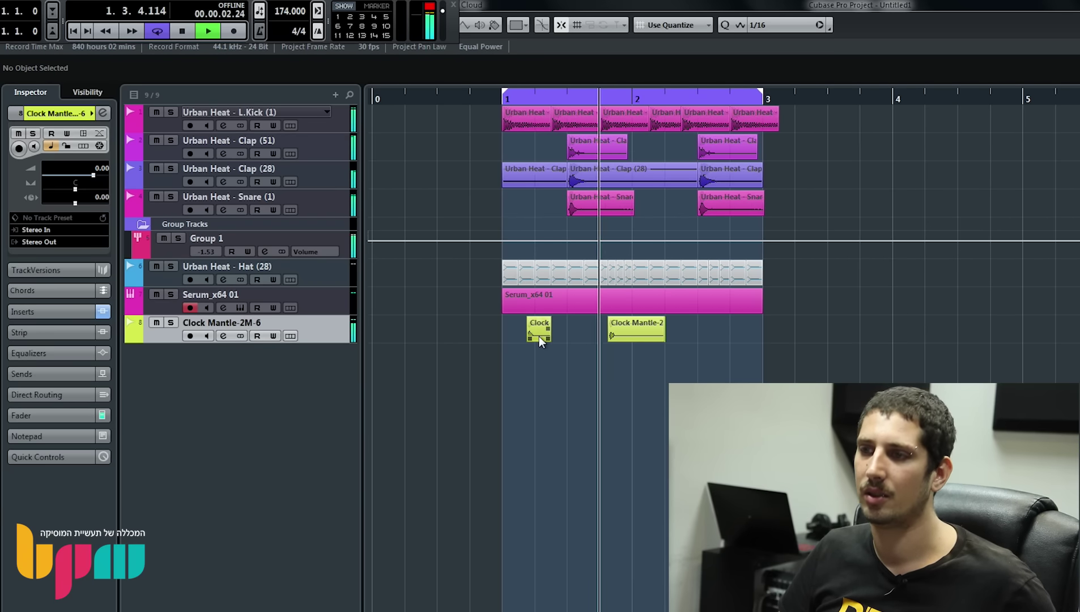
{"action": "left_click_drag", "start_coordinate": [629, 327], "coordinate": [604, 321]}
{"action": "left_click_drag", "start_coordinate": [513, 101], "coordinate": [515, 170]}
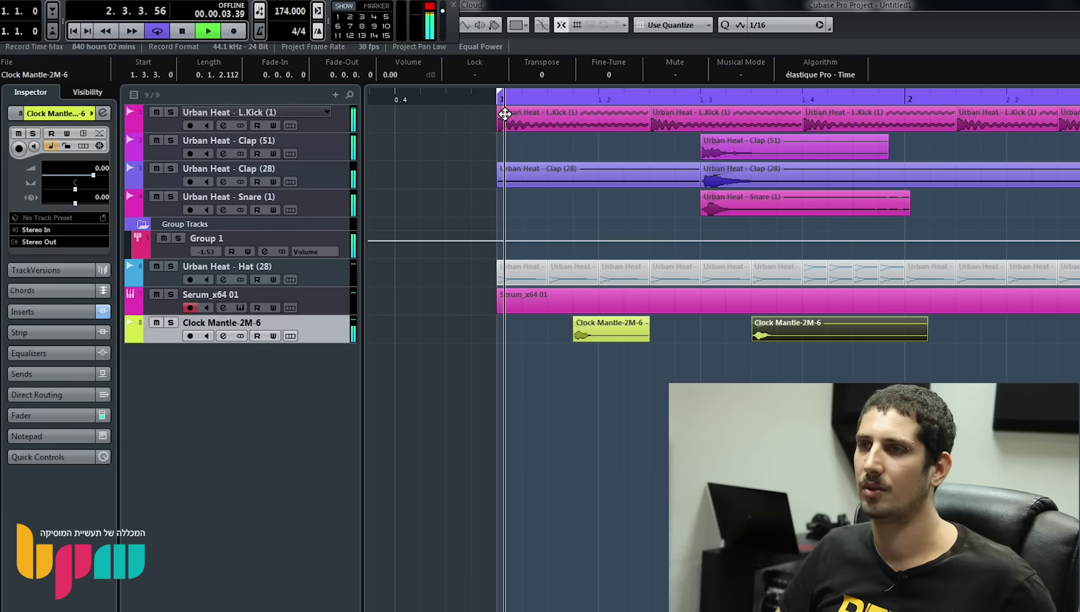
{"action": "left_click", "coordinate": [905, 97], "text": "alt"}
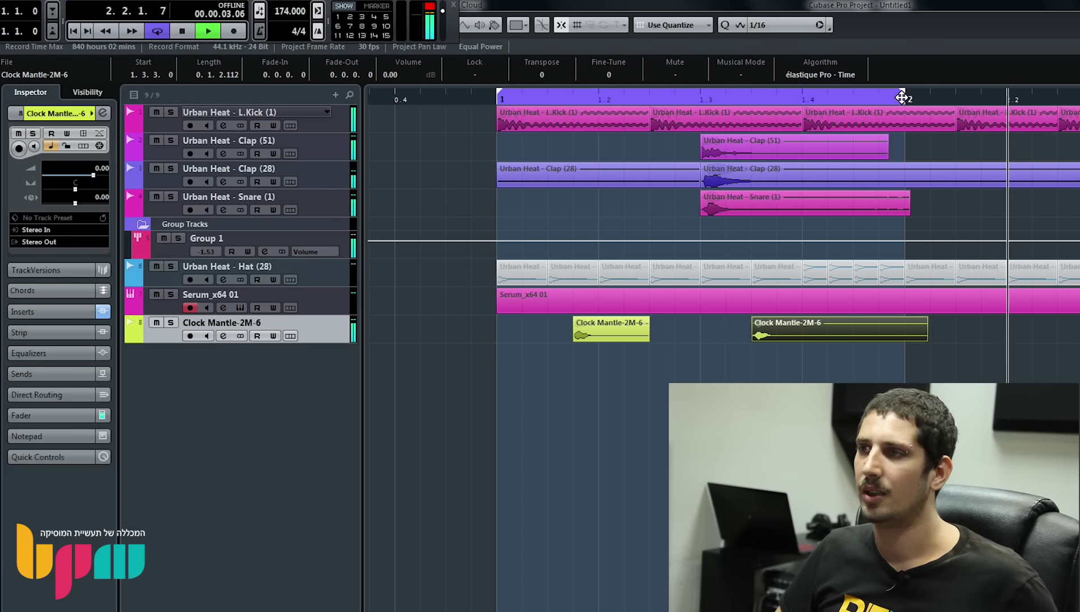
{"action": "key", "text": "space"}
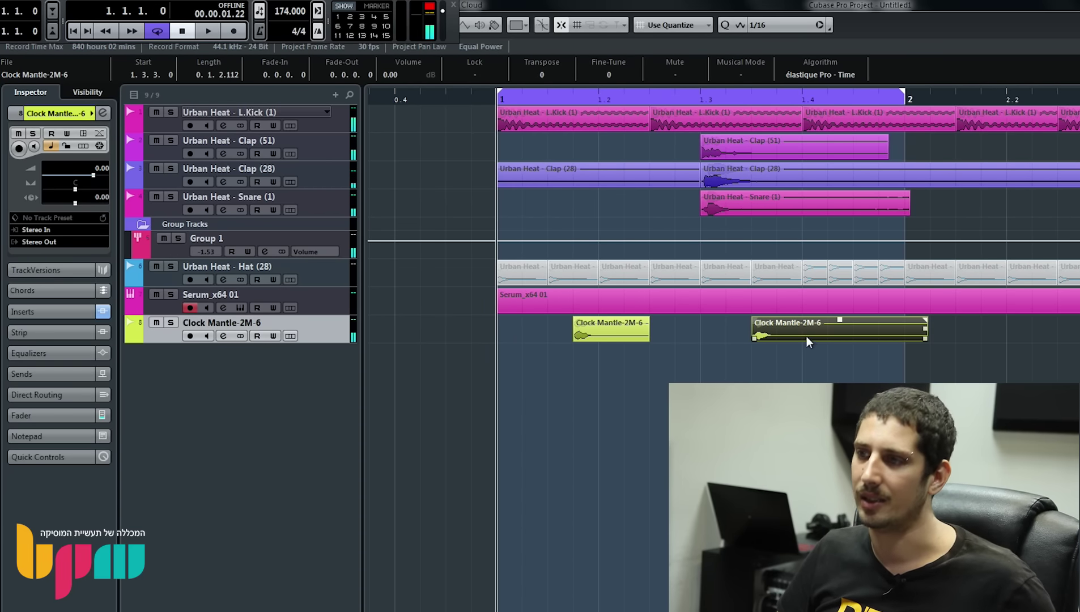
Move the first Clock Mantle event to 1.2.1 and, after trying 1.3.4 for the second during playback, set it back at 1.3.3
{"action": "left_click_drag", "start_coordinate": [807, 336], "coordinate": [838, 347]}
{"action": "key", "text": "space"}
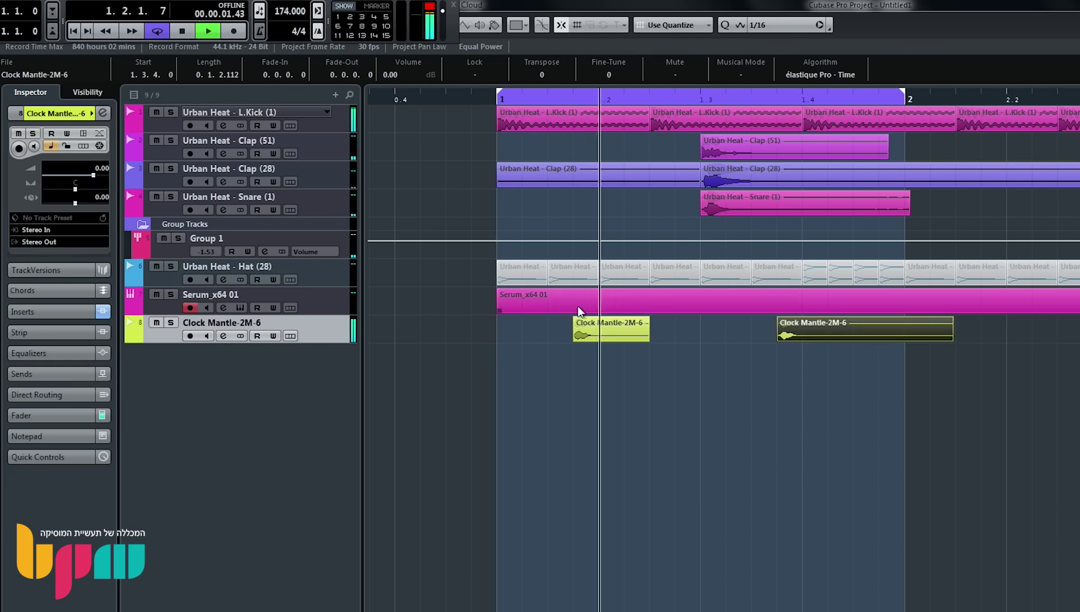
{"action": "left_click_drag", "start_coordinate": [595, 335], "coordinate": [618, 335]}
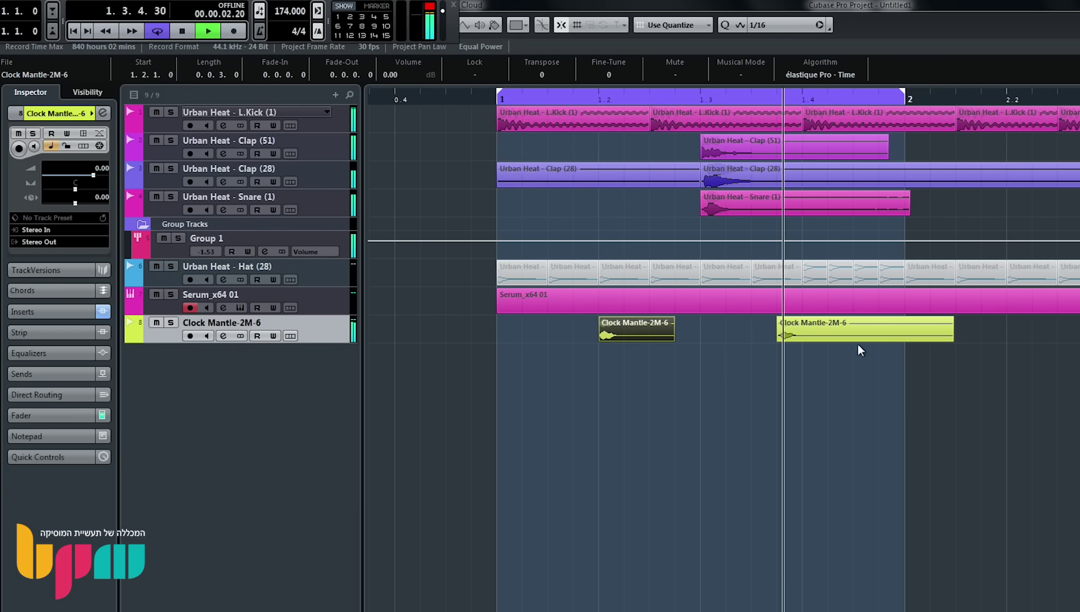
{"action": "left_click", "coordinate": [835, 338]}
{"action": "left_click_drag", "start_coordinate": [834, 337], "coordinate": [822, 337]}
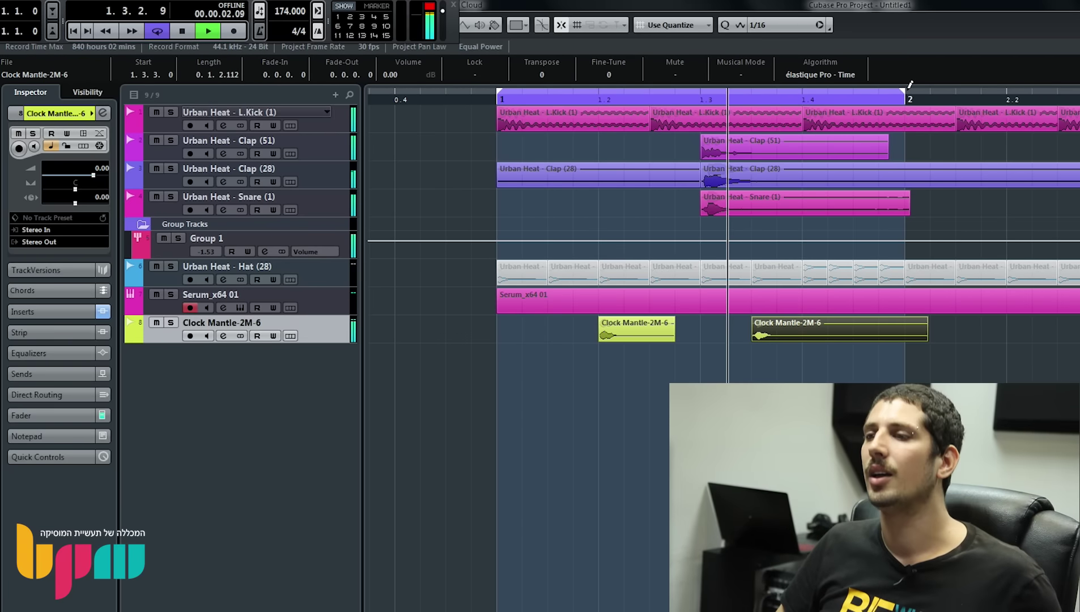
{"action": "key", "text": "space"}
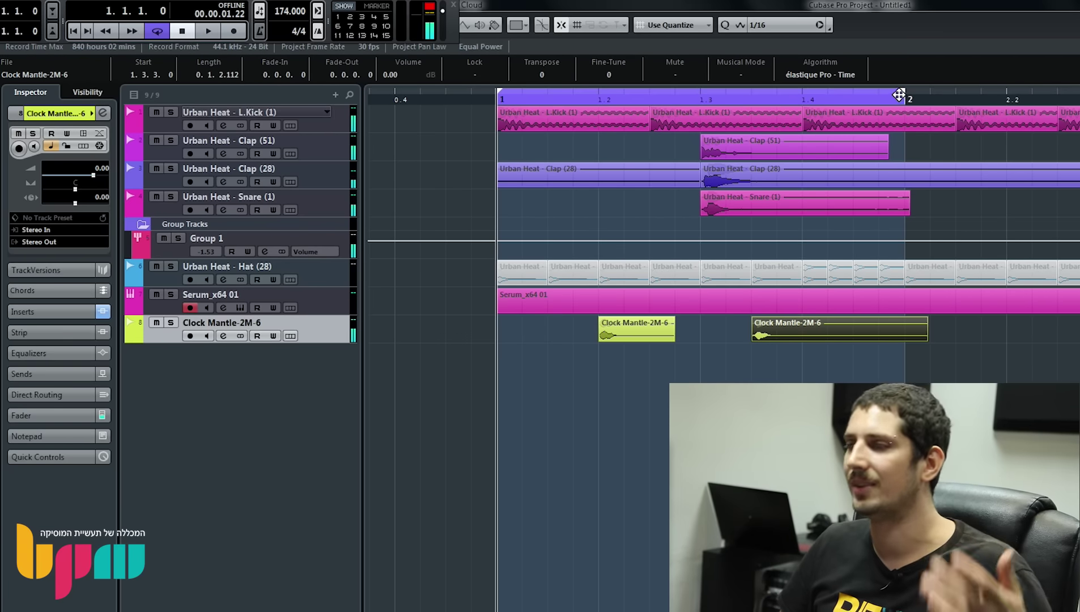
Extend the cycle range to bar 3 and place a copy of the first Clock Mantle event at 2.1.1
{"action": "left_click_drag", "start_coordinate": [899, 95], "coordinate": [1077, 96]}
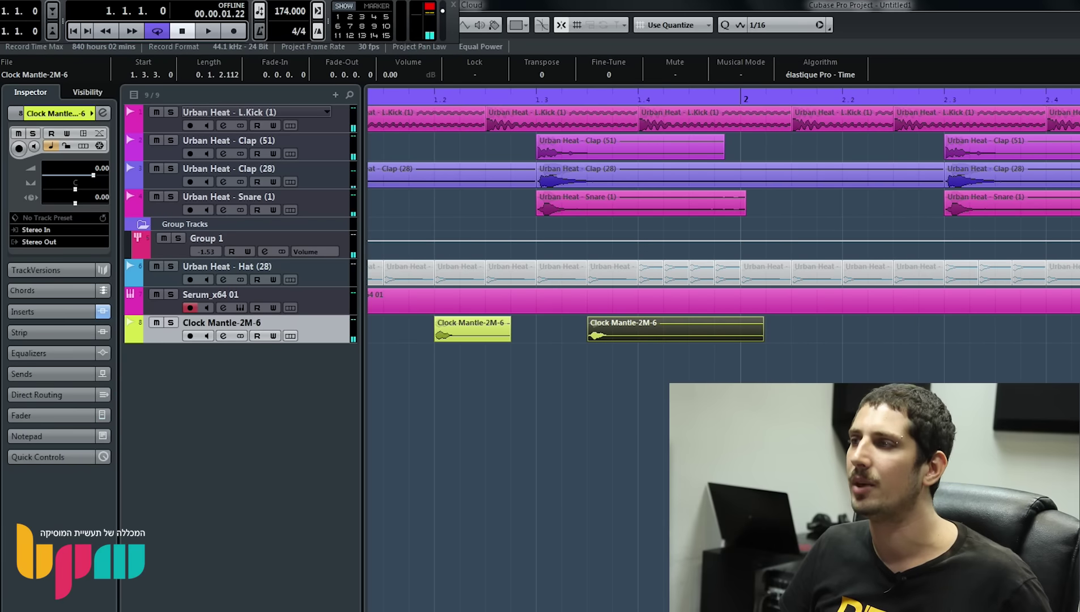
{"action": "left_click", "coordinate": [1063, 119]}
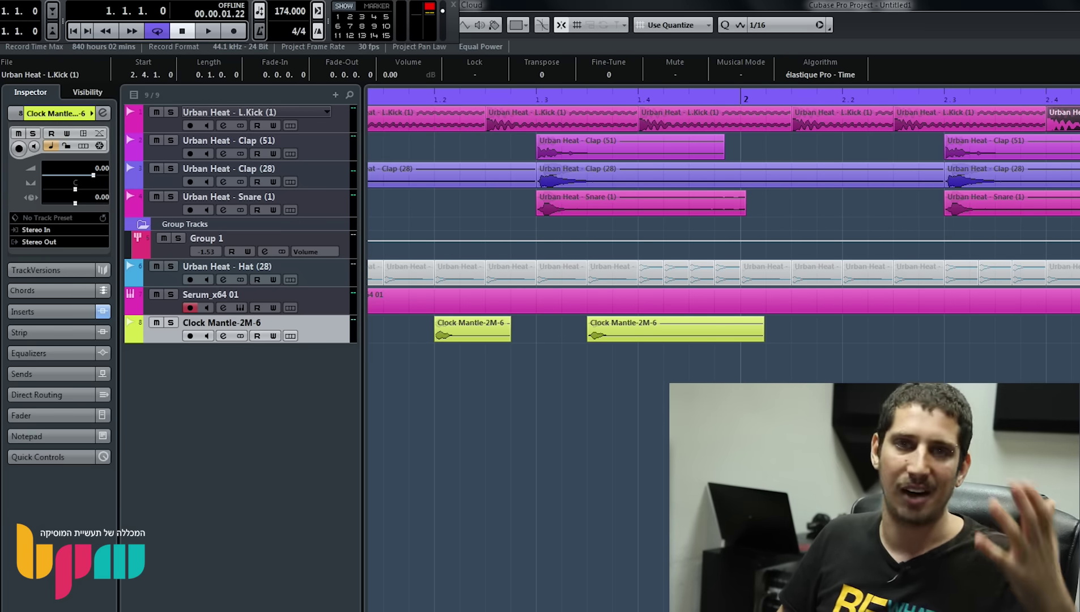
{"action": "left_click_drag", "start_coordinate": [438, 338], "coordinate": [868, 339]}
{"action": "key", "text": "space"}
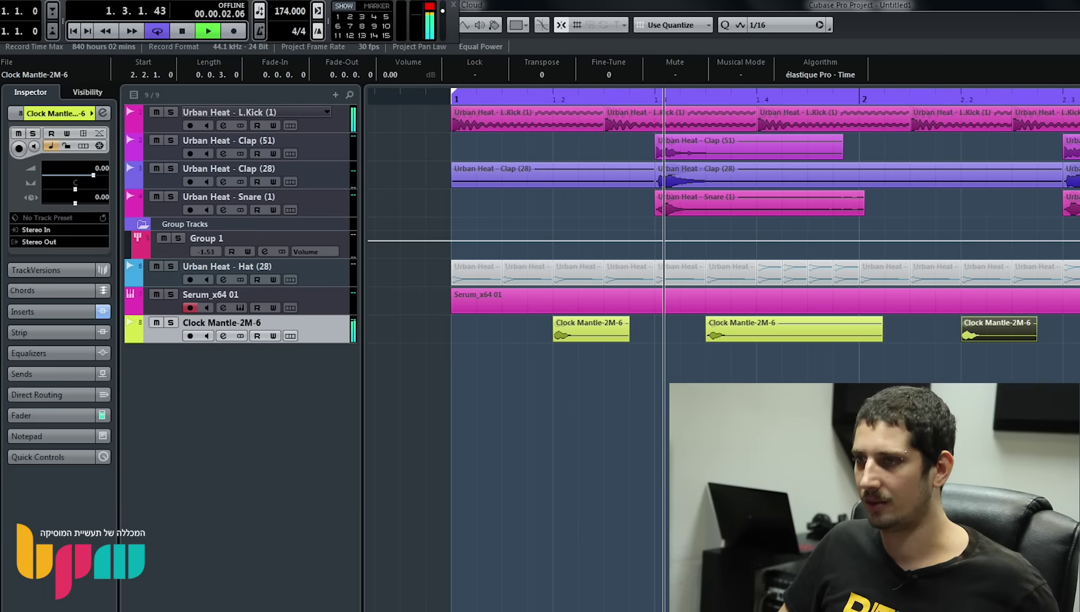
{"action": "left_click_drag", "start_coordinate": [738, 330], "coordinate": [654, 336]}
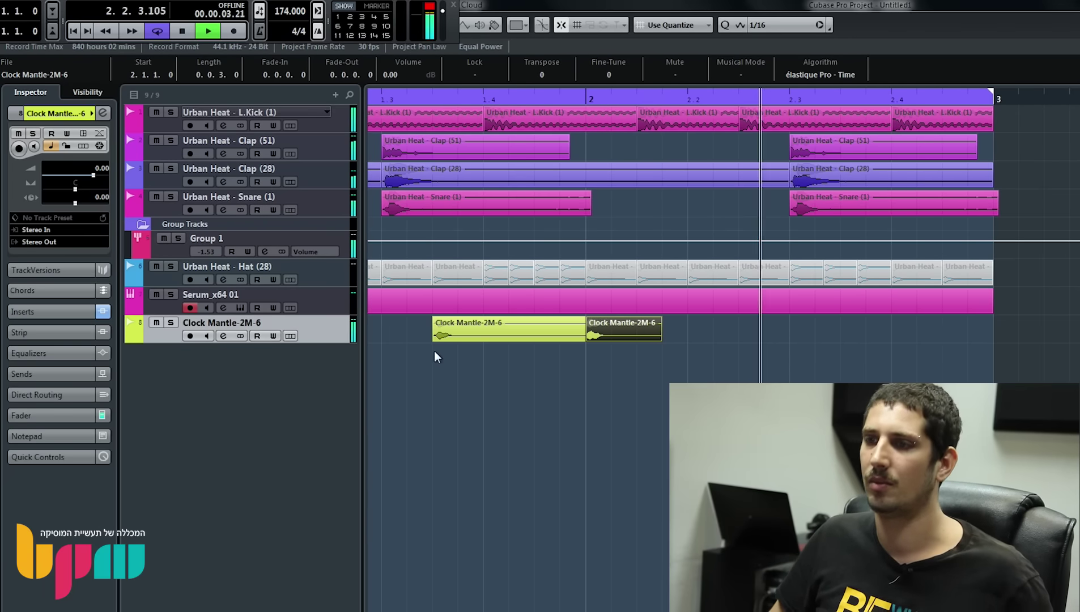
{"action": "key", "text": "g"}
{"action": "left_click_drag", "start_coordinate": [408, 335], "coordinate": [661, 340]}
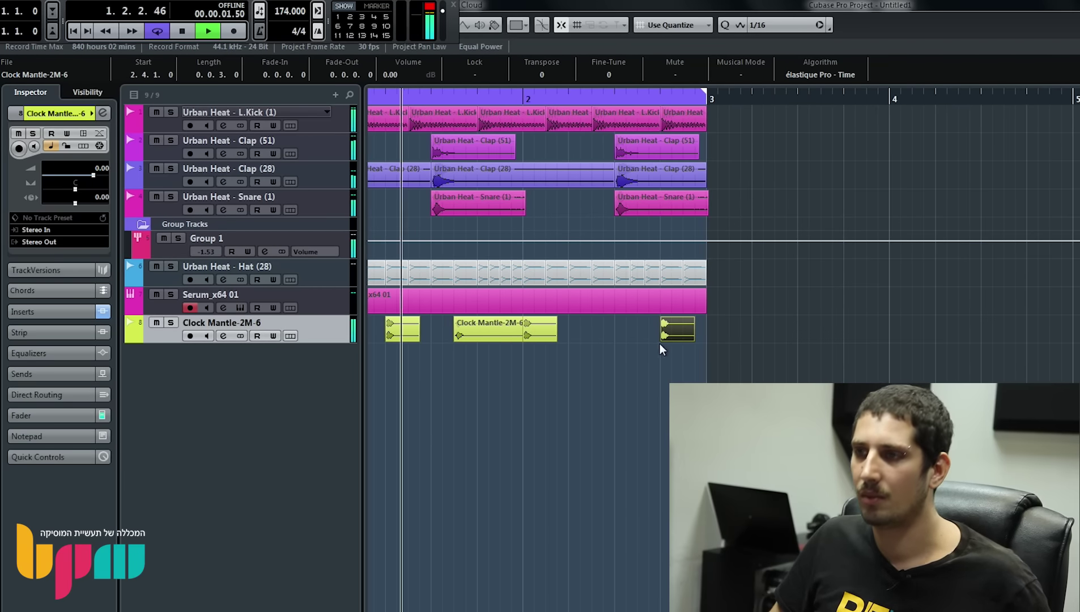
{"action": "key", "text": "g"}
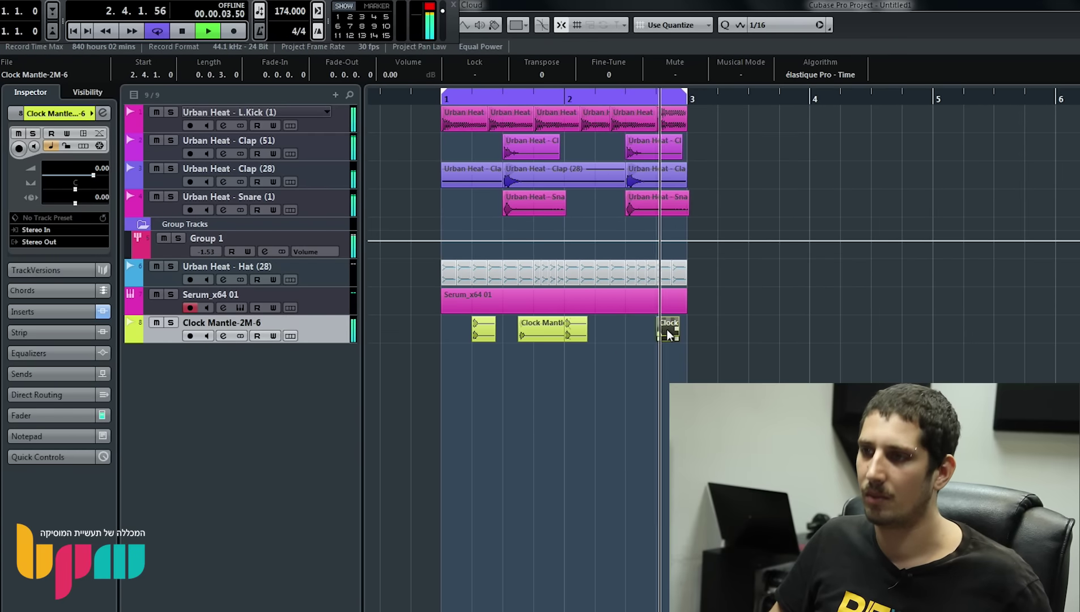
{"action": "left_click_drag", "start_coordinate": [661, 334], "coordinate": [656, 334]}
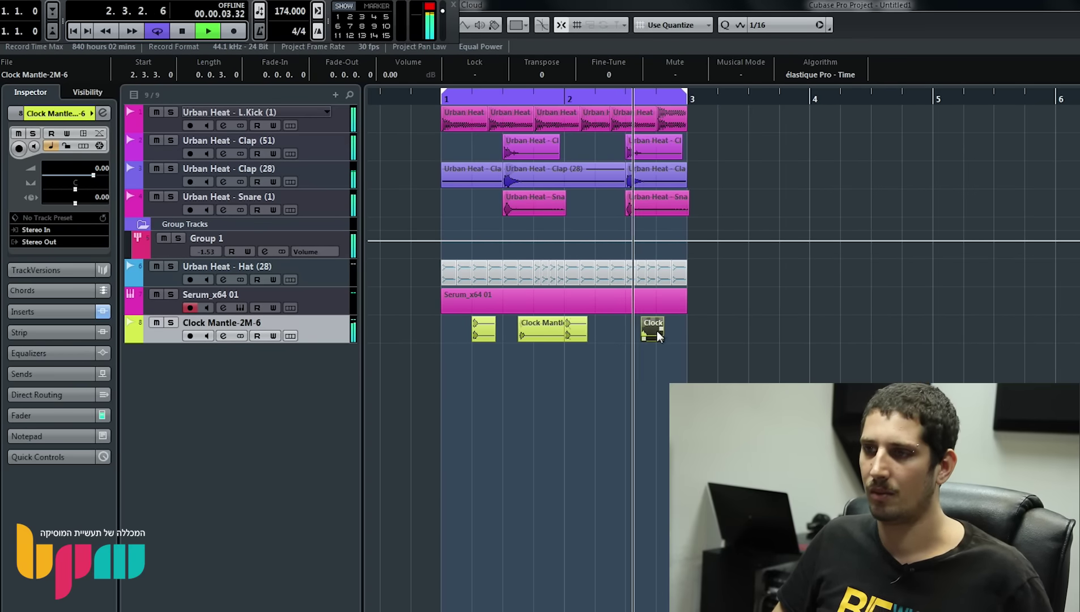
{"action": "key", "text": "Delete"}
Copy the longer Clock Mantle event from 1.3.3 to 2.3.3 and stop playback
{"action": "left_click_drag", "start_coordinate": [545, 333], "coordinate": [655, 335], "text": "alt"}
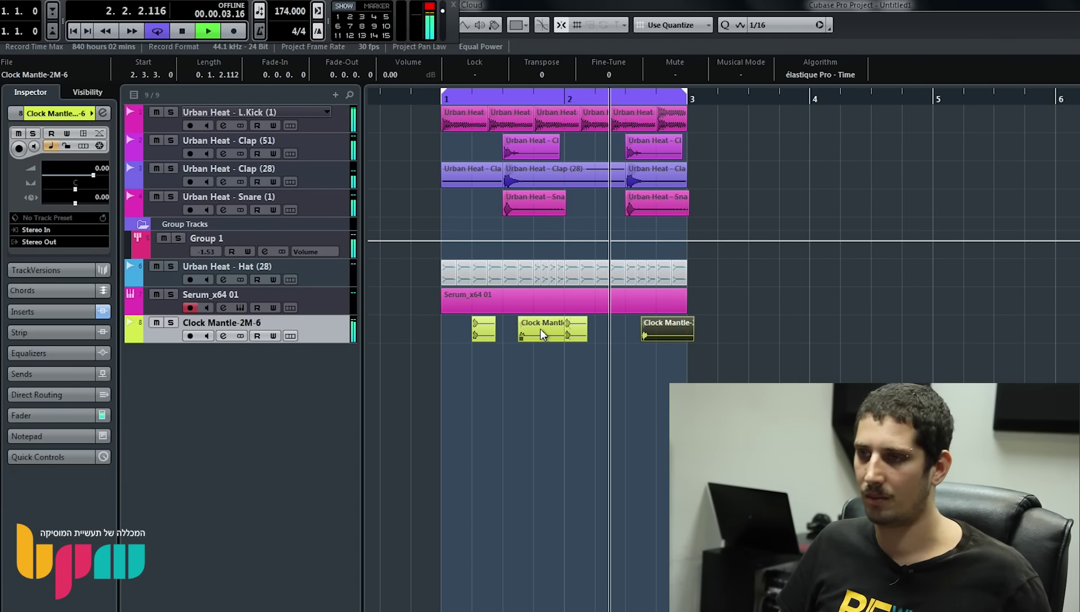
{"action": "key", "text": "space"}
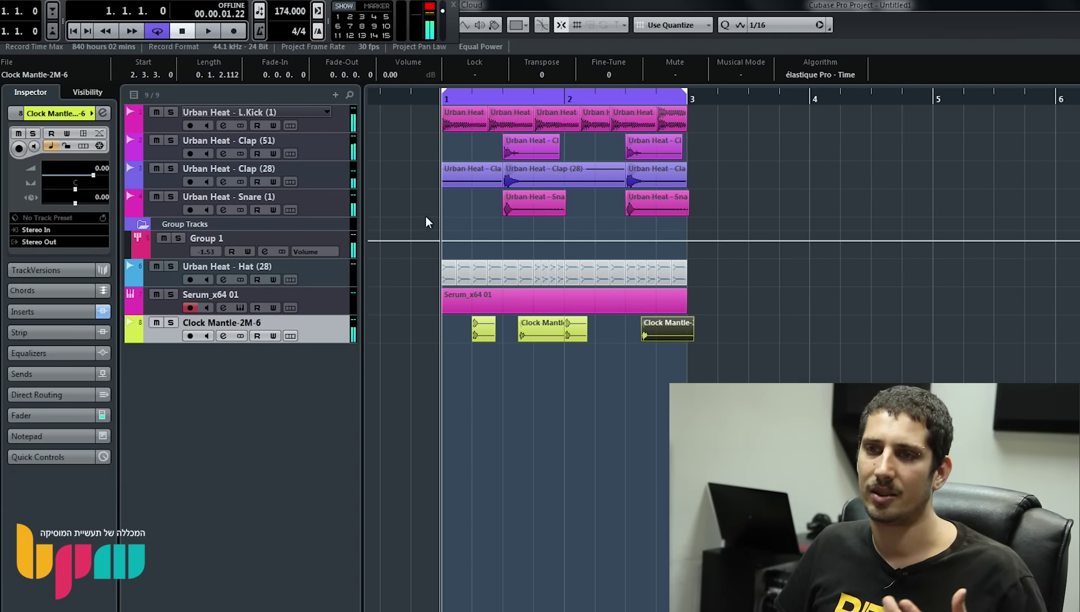
Open Serum on the Serum_x64 01 track, adjust the reverb in its effects section and close the plug-in
{"action": "left_click", "coordinate": [250, 291]}
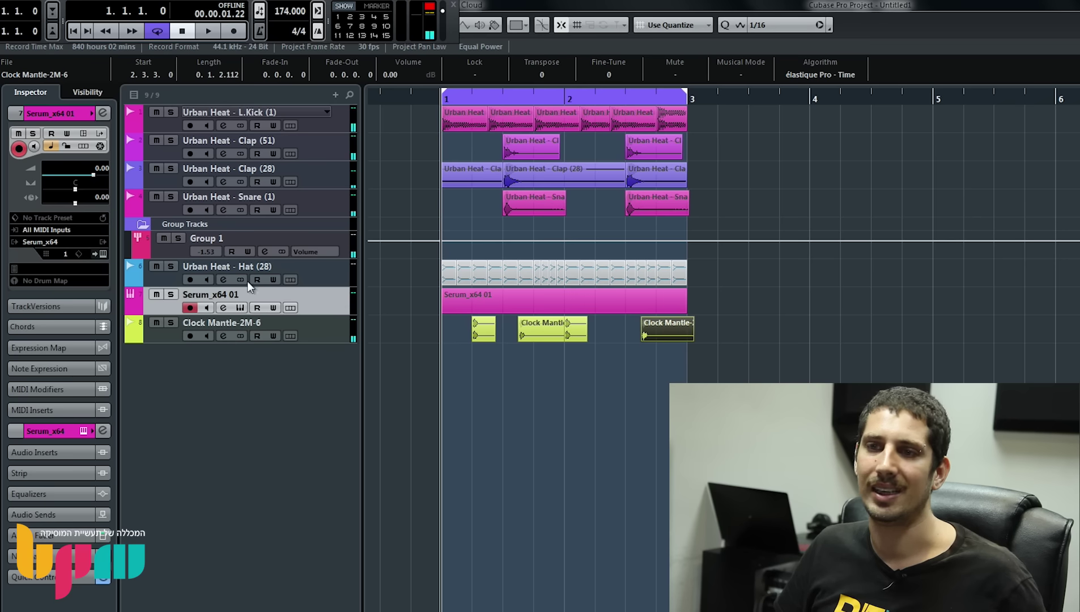
{"action": "left_click", "coordinate": [103, 254]}
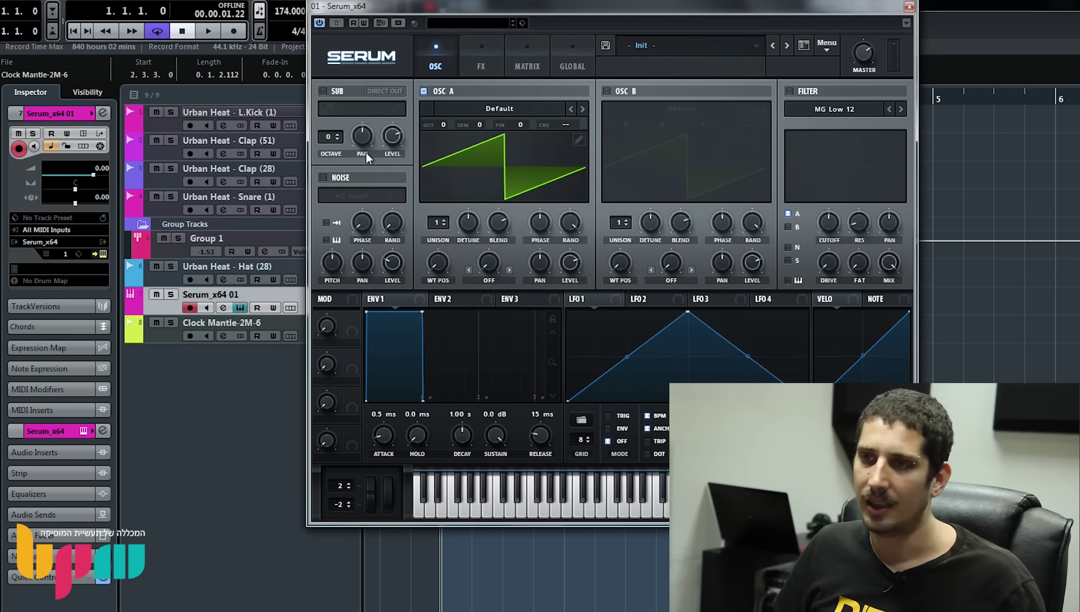
{"action": "left_click", "coordinate": [483, 68]}
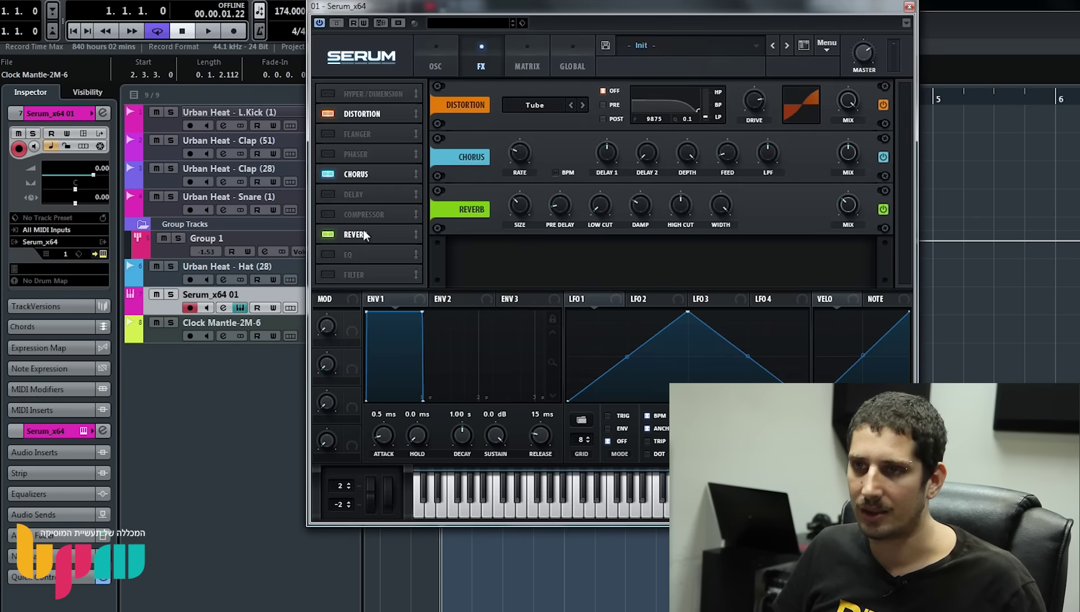
{"action": "left_click_drag", "start_coordinate": [562, 206], "coordinate": [528, 198]}
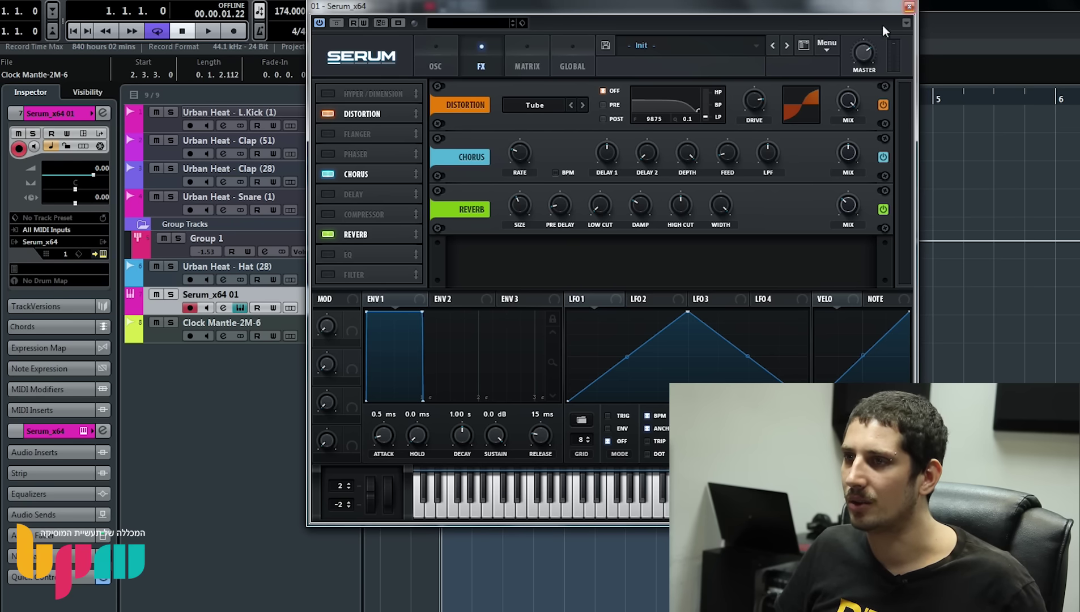
{"action": "left_click", "coordinate": [909, 6]}
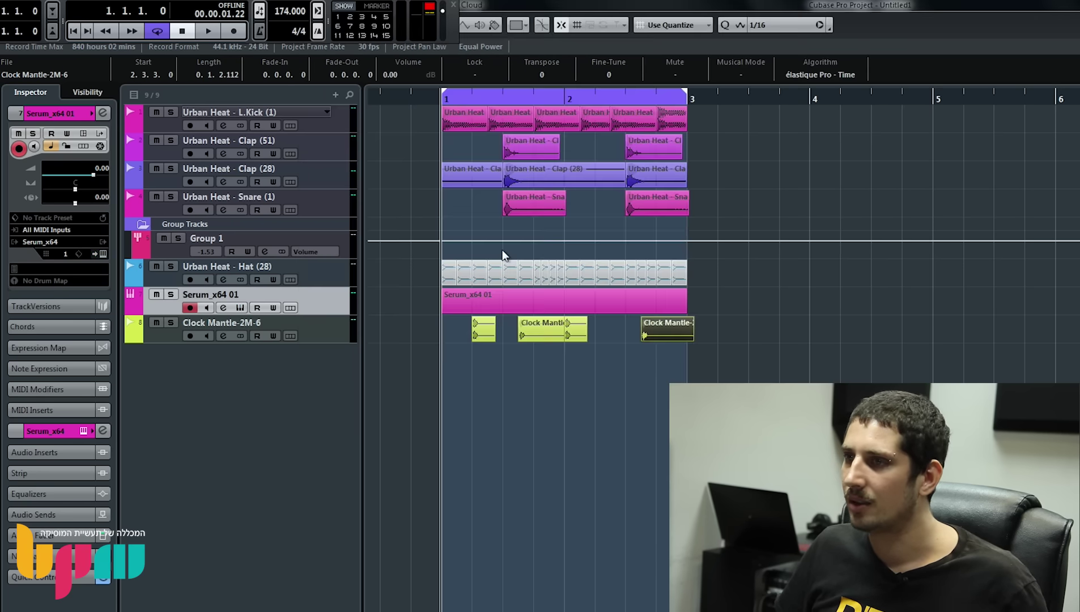
Open the Serum_x64 01 part in the Key Editor and enter short notes C4 at 1.1.1, G3 at 1.2.3 and C#4 at 1.4.1
{"action": "double_click", "coordinate": [478, 296]}
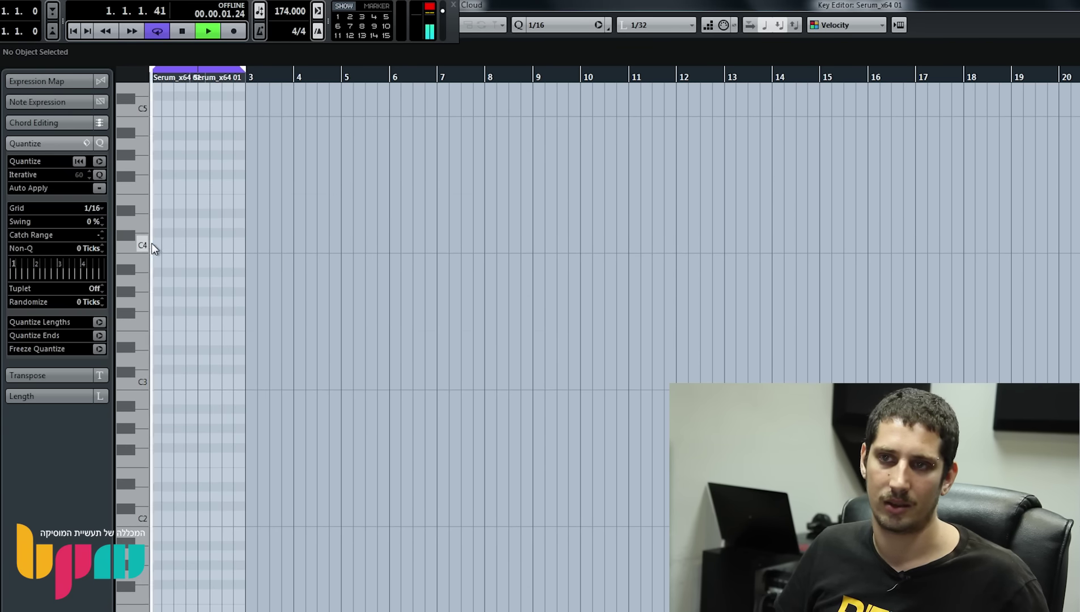
{"action": "left_click_drag", "start_coordinate": [393, 18], "coordinate": [877, 25]}
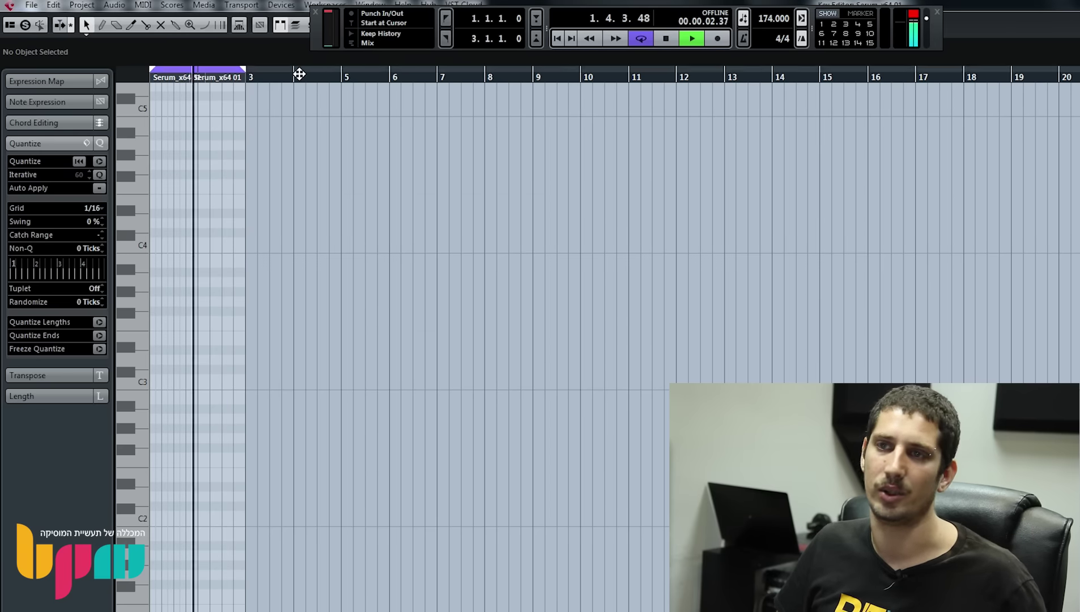
{"action": "left_click_drag", "start_coordinate": [299, 74], "coordinate": [57, 86]}
{"action": "left_click_drag", "start_coordinate": [153, 141], "coordinate": [157, 246]}
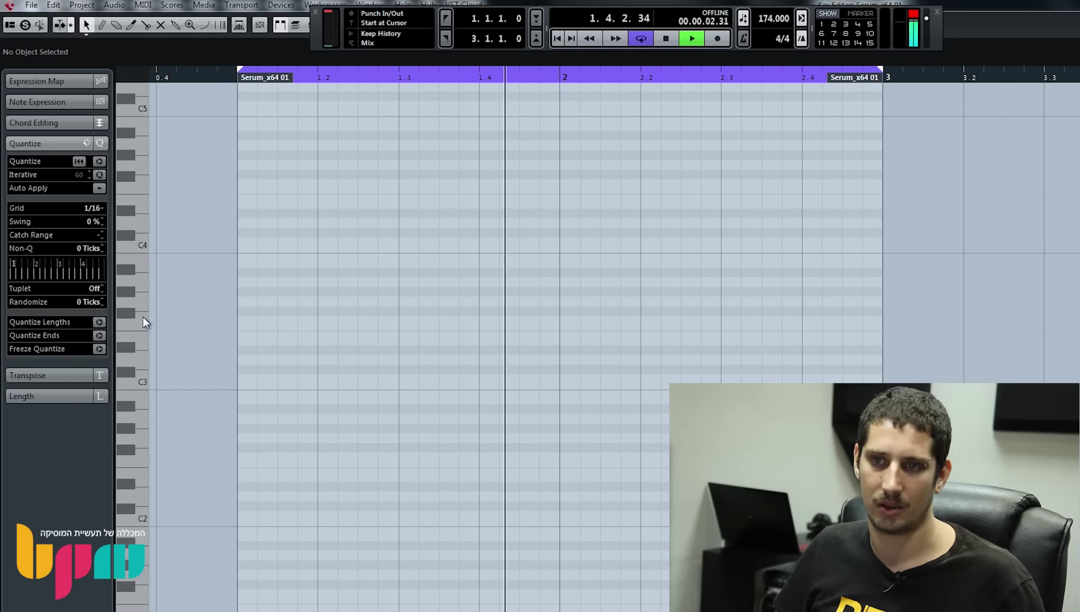
{"action": "left_click", "coordinate": [243, 242]}
{"action": "left_click", "coordinate": [367, 300]}
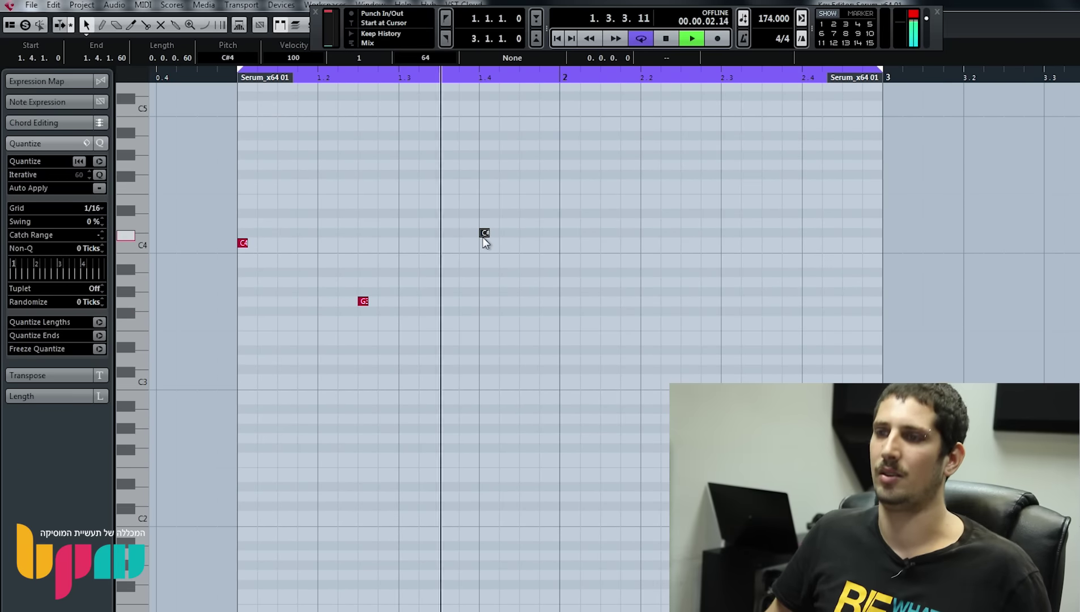
Enter short notes C4 at 2.1.1, G3 at 2.2.3 and C#4 at 2.4.1, stop playback and close the Key Editor
{"action": "left_click", "coordinate": [606, 300]}
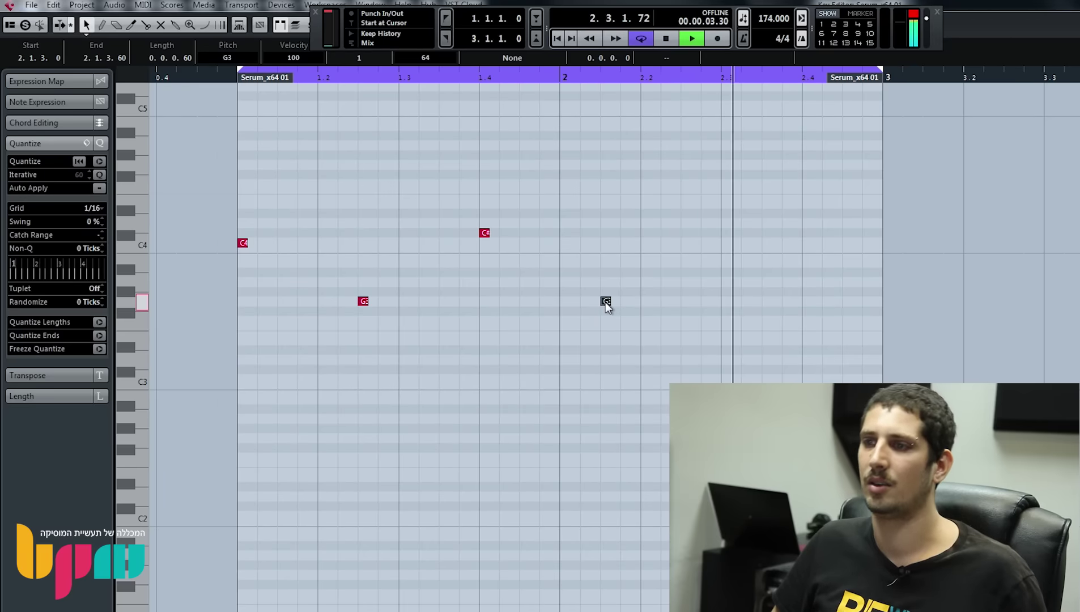
{"action": "left_click_drag", "start_coordinate": [605, 302], "coordinate": [566, 246]}
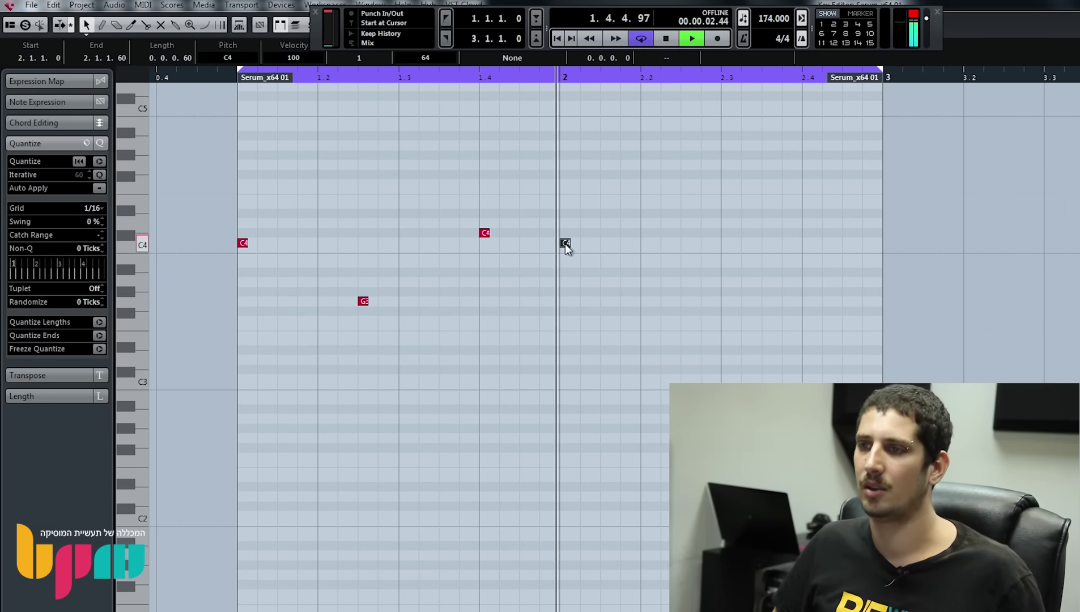
{"action": "left_click", "coordinate": [690, 300]}
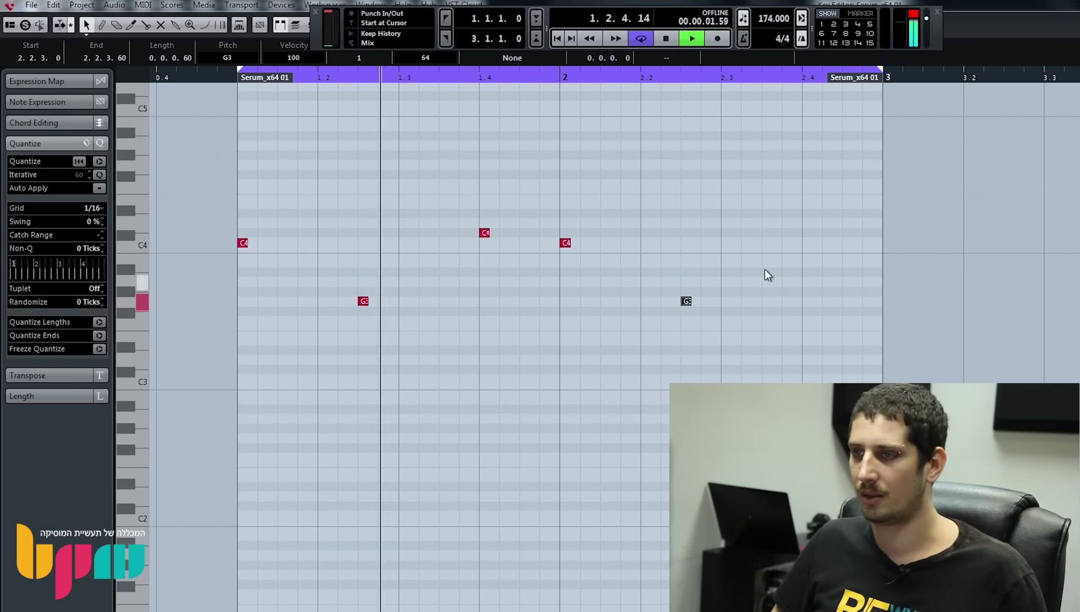
{"action": "left_click", "coordinate": [768, 233]}
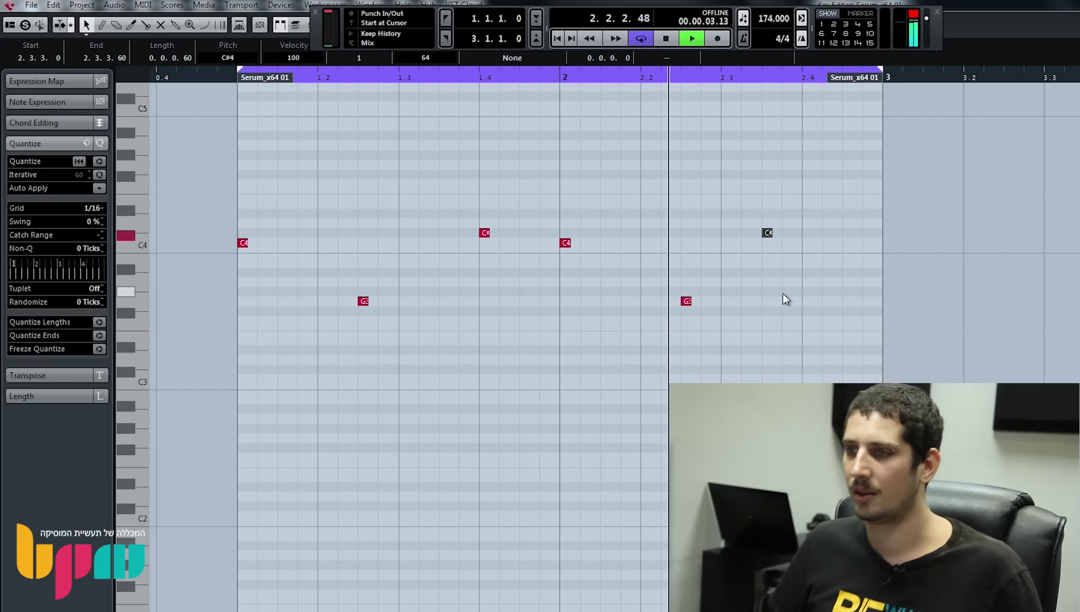
{"action": "left_click_drag", "start_coordinate": [767, 232], "coordinate": [807, 235]}
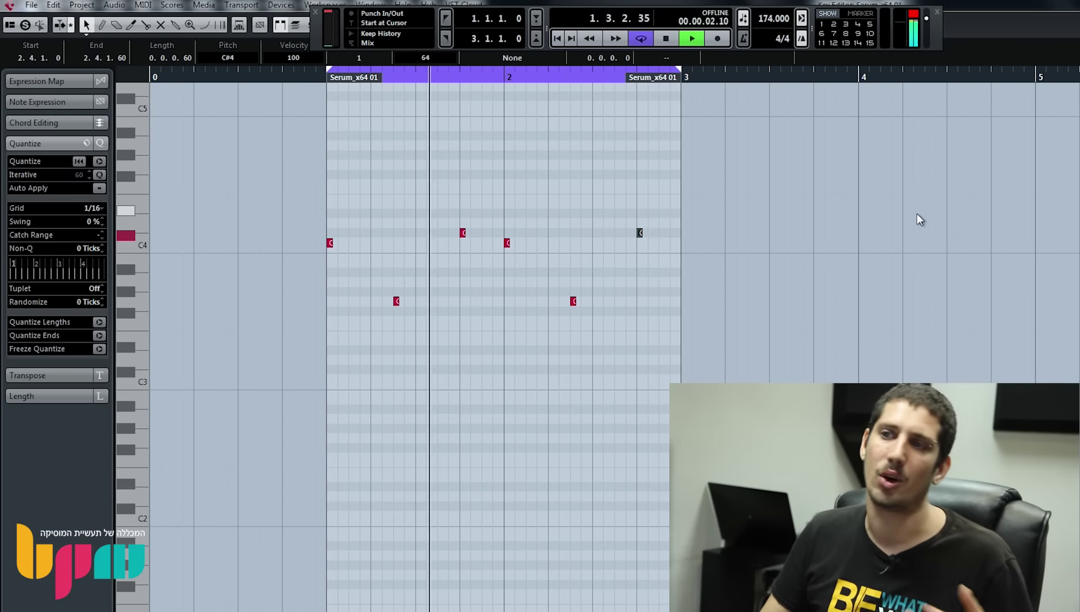
{"action": "key", "text": "space"}
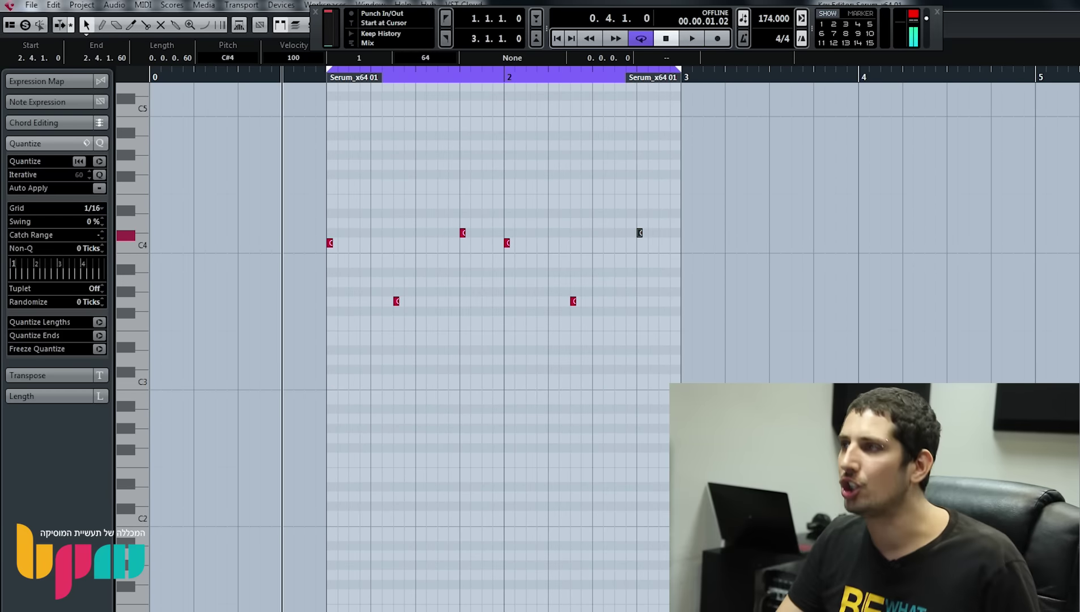
{"action": "key", "text": "Escape"}
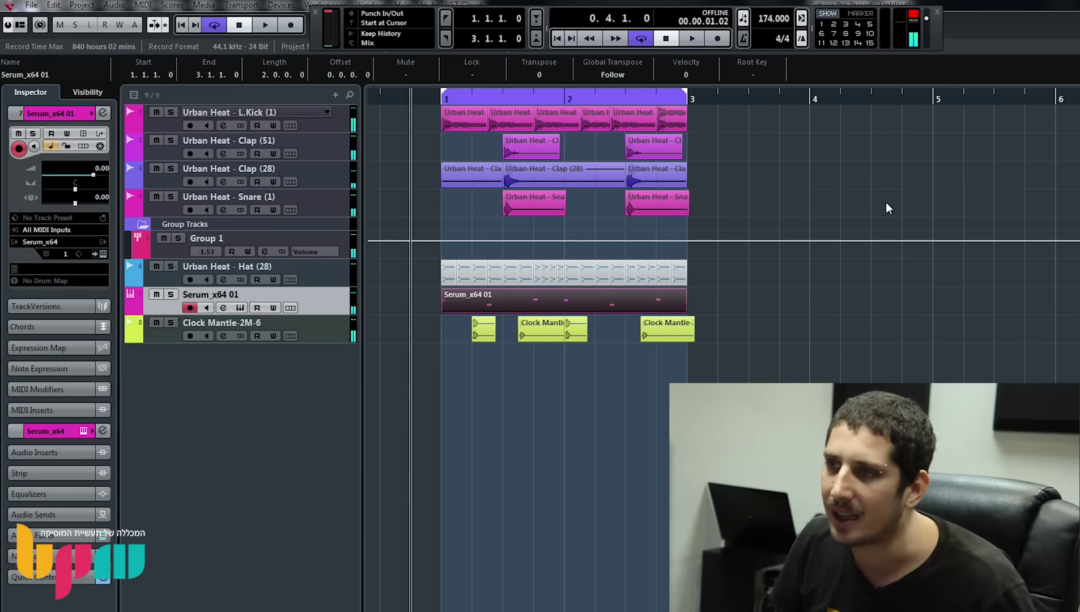
Add an instrument track with Loom_x64 and copy the two-bar Serum_x64 01 part onto it
{"action": "right_click", "coordinate": [322, 300]}
{"action": "mouse_move", "coordinate": [458, 305]}
{"action": "left_click", "coordinate": [664, 324]}
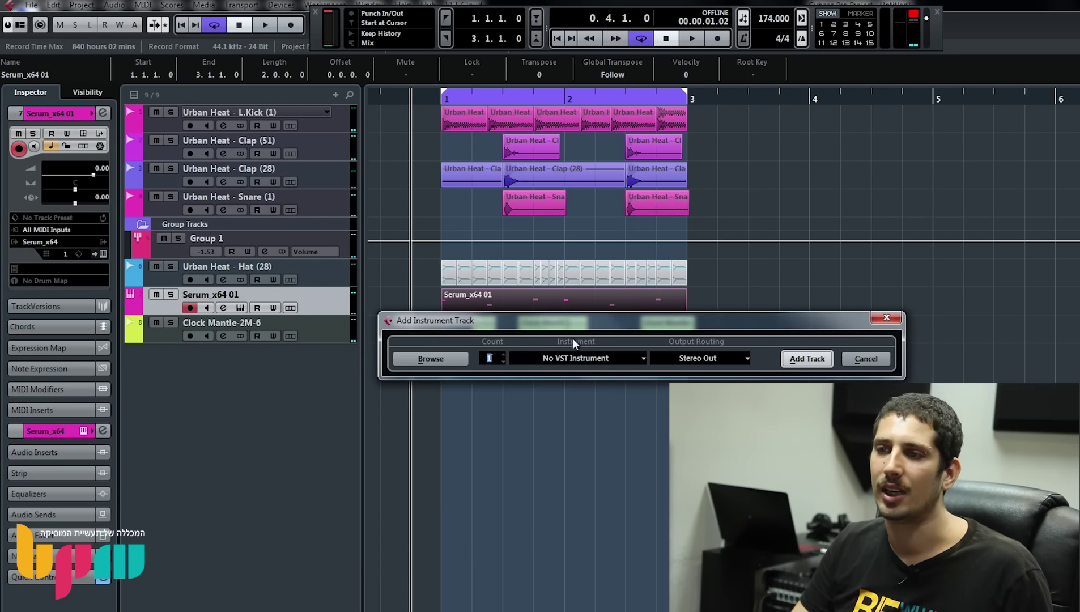
{"action": "left_click", "coordinate": [589, 357]}
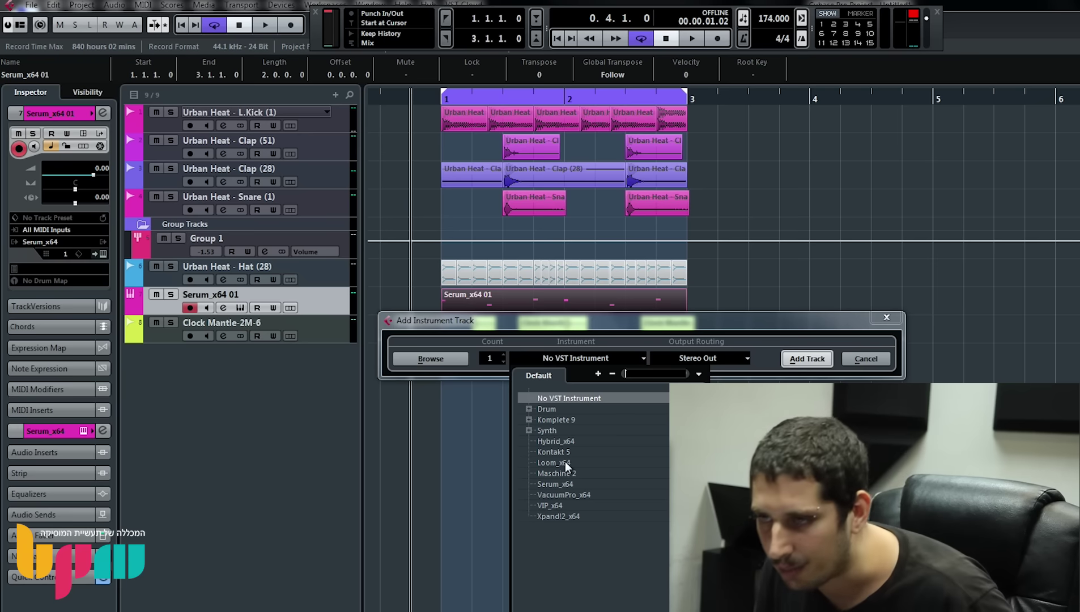
{"action": "left_click", "coordinate": [566, 462]}
{"action": "left_click", "coordinate": [807, 359]}
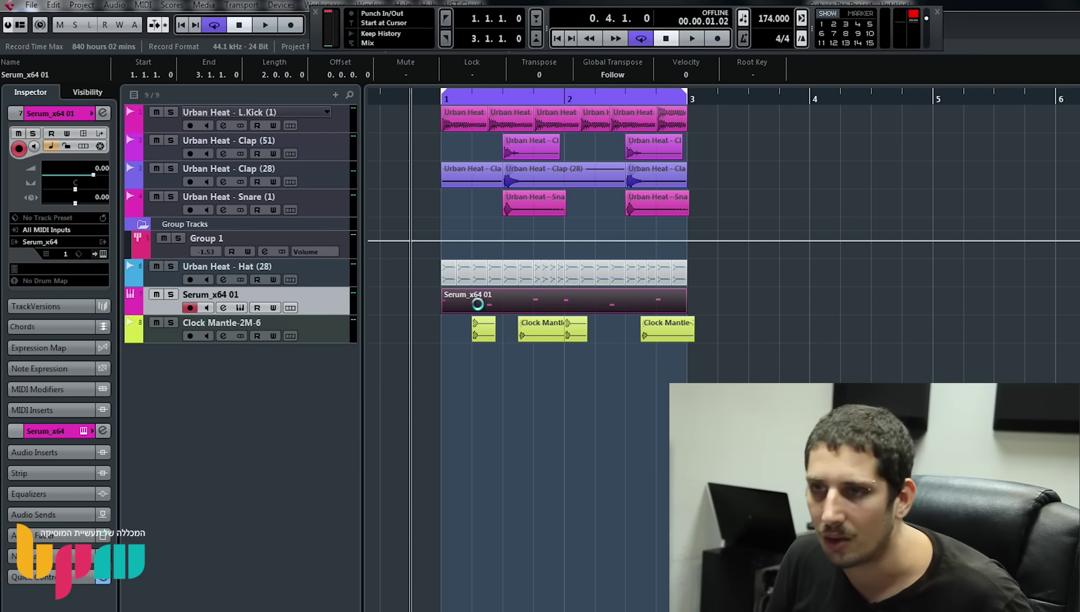
{"action": "left_click_drag", "start_coordinate": [480, 298], "coordinate": [478, 320]}
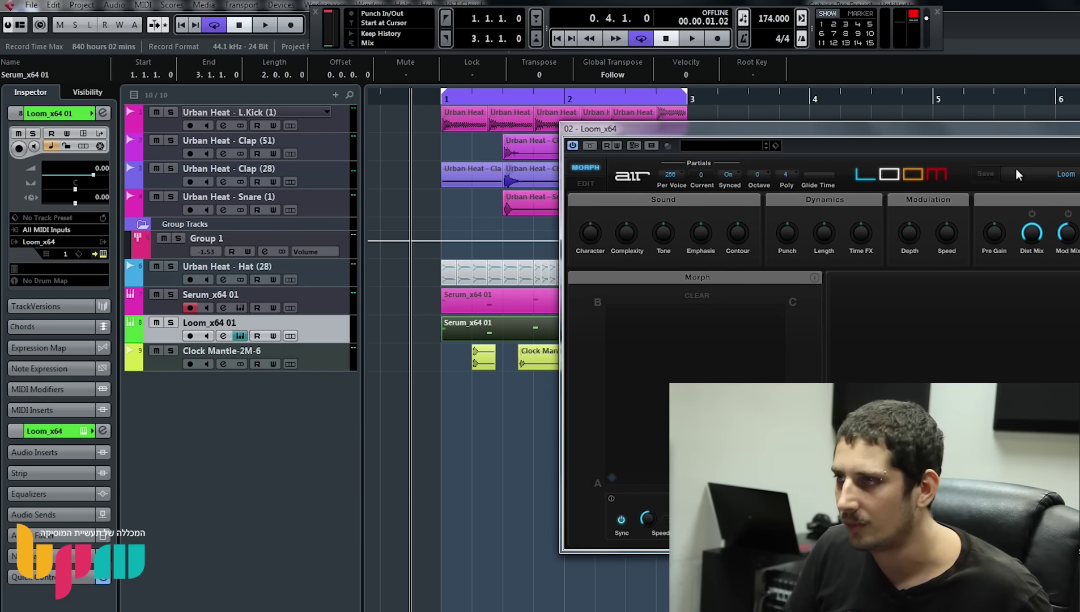
Load the Loom preset starting with "Bright N Fu" and play the loop with the Serum_x64 01 track muted
{"action": "left_click", "coordinate": [1046, 173]}
{"action": "mouse_move", "coordinate": [1051, 218]}
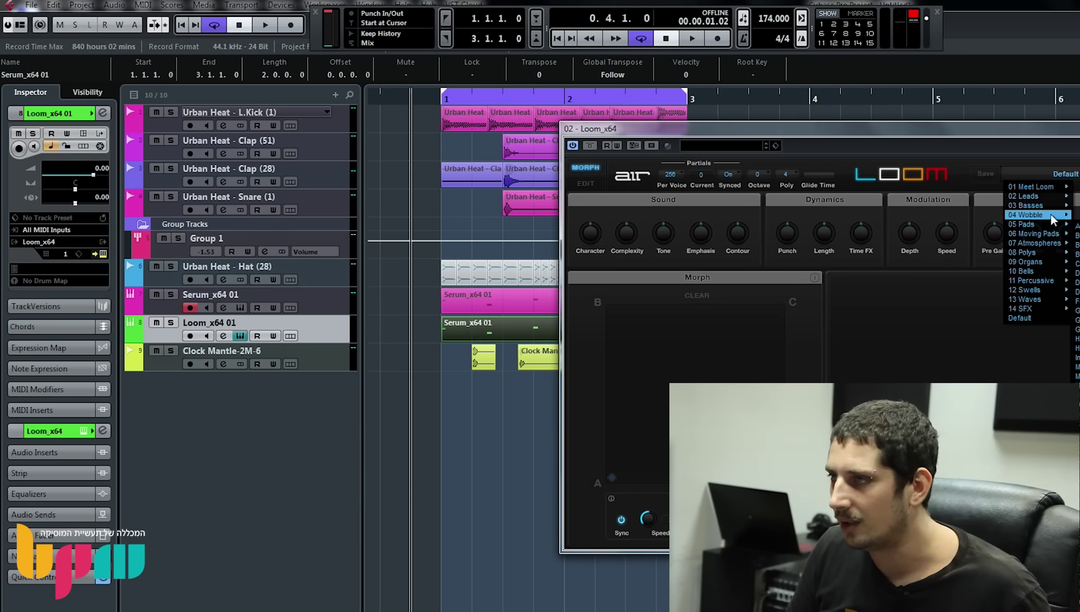
{"action": "left_click", "coordinate": [1077, 196]}
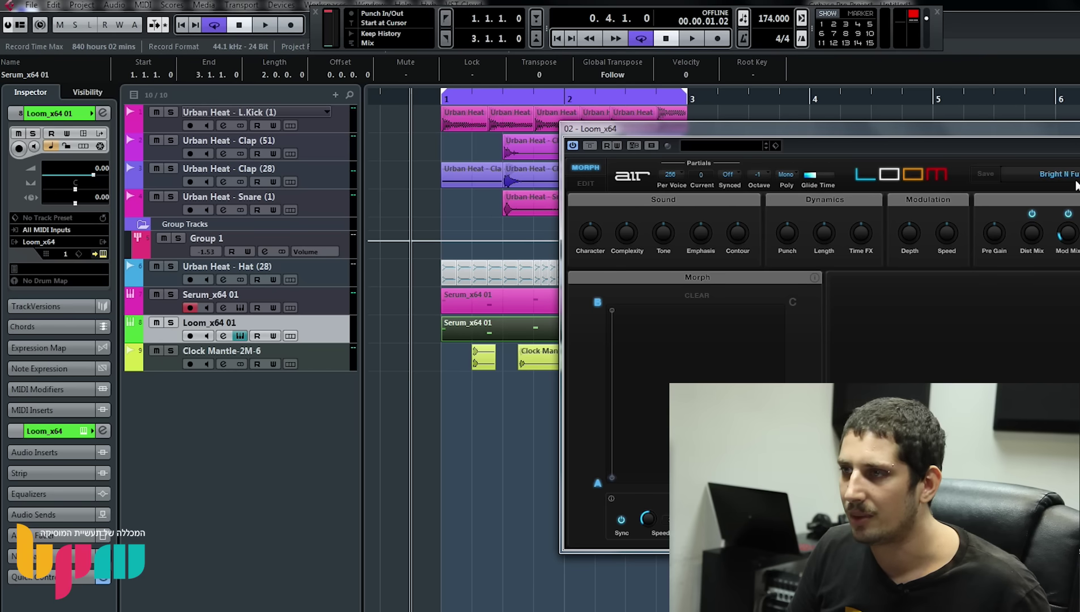
{"action": "key", "text": "space"}
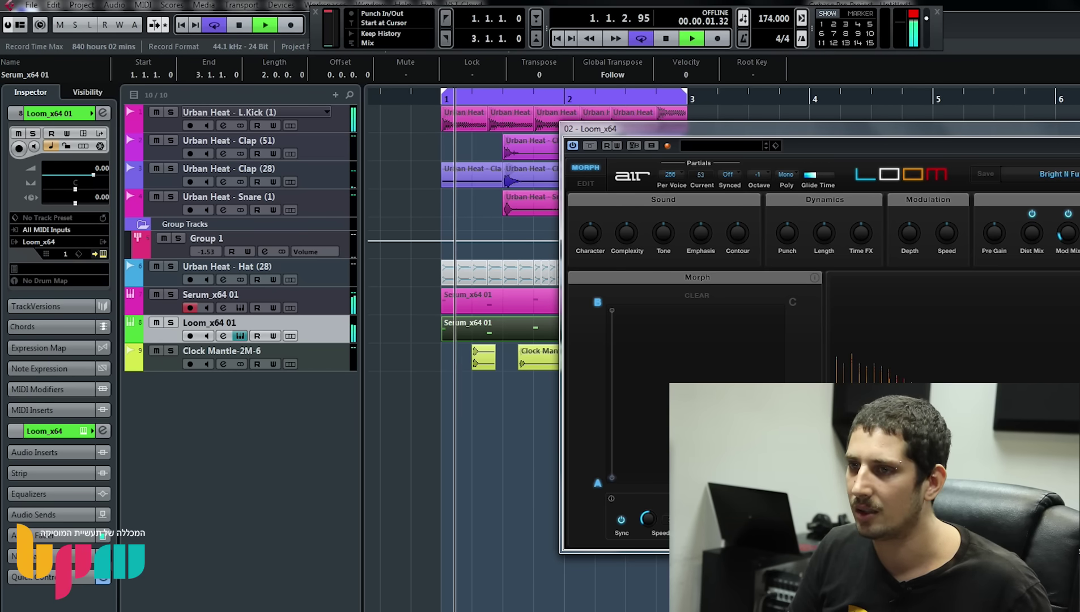
{"action": "left_click", "coordinate": [157, 294]}
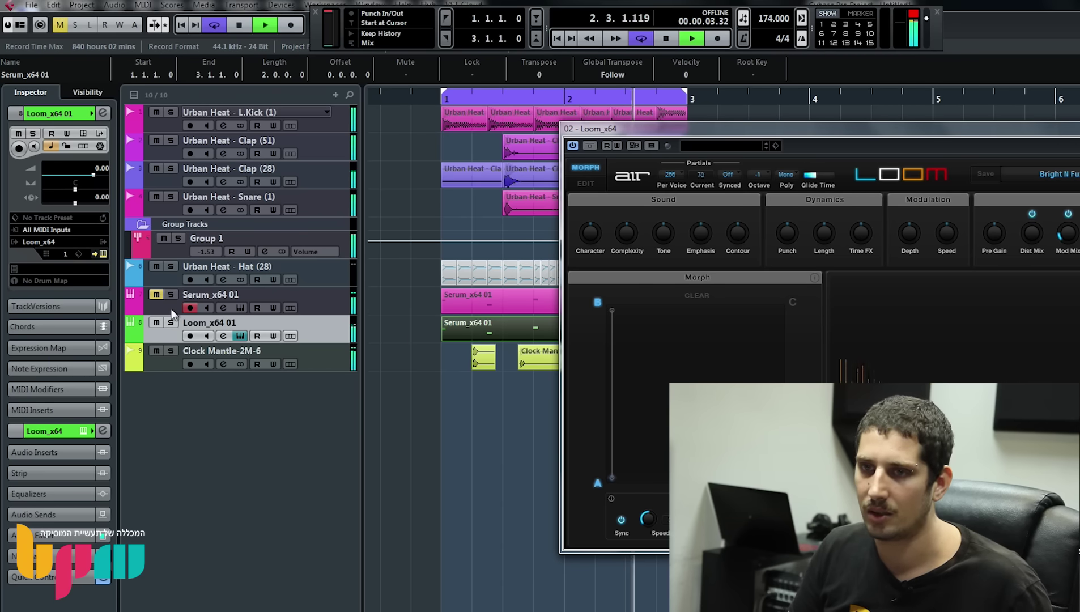
Open the part on the Loom_x64 01 track, lengthen all its notes to 0.0.2.69 and close the Key Editor
{"action": "double_click", "coordinate": [520, 329]}
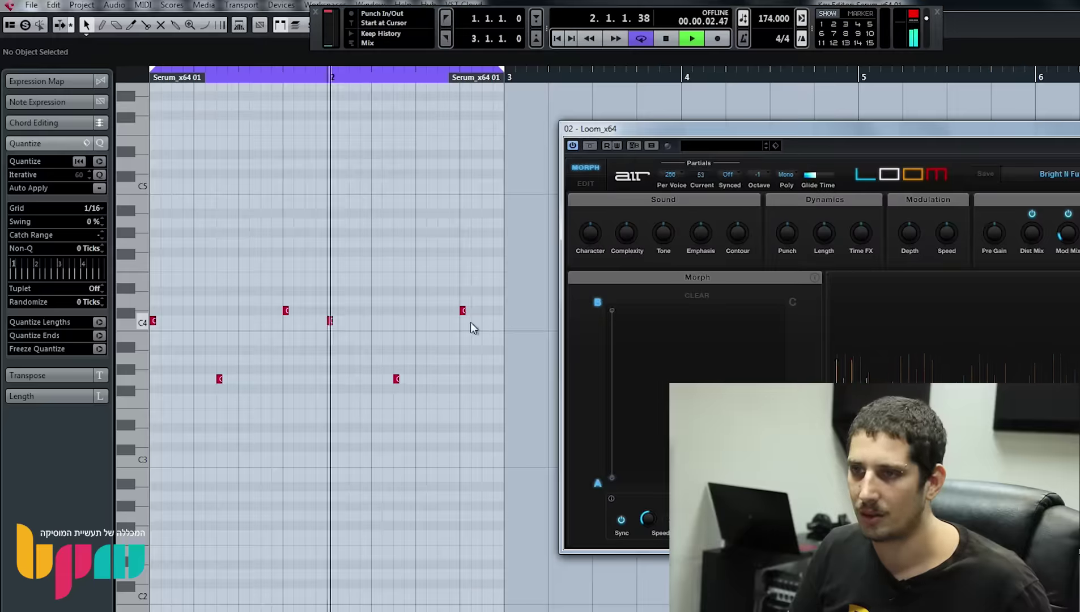
{"action": "left_click_drag", "start_coordinate": [153, 320], "coordinate": [178, 321]}
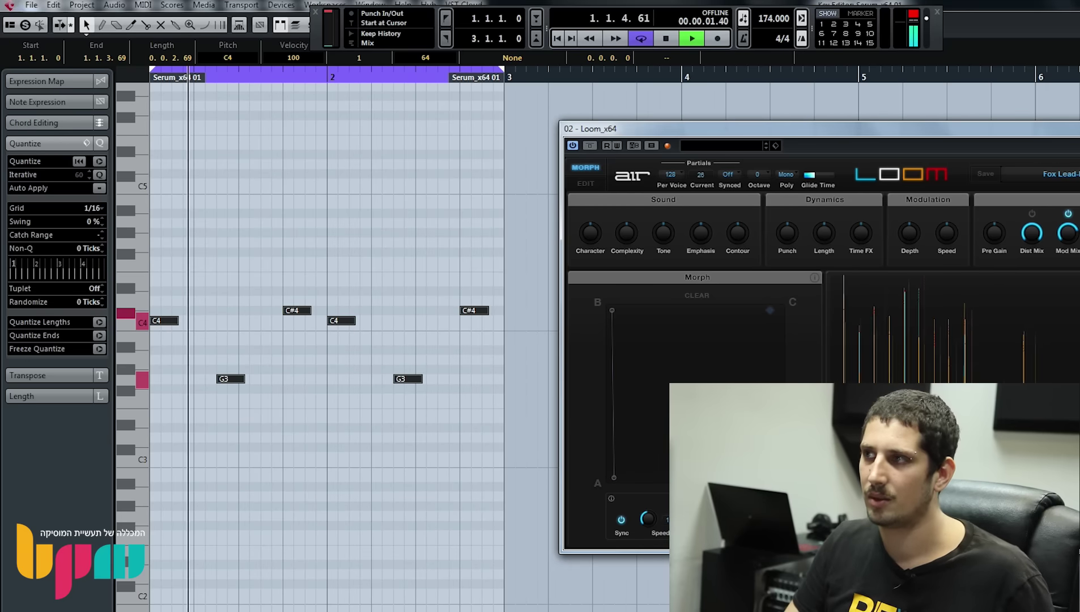
{"action": "key", "text": "Return"}
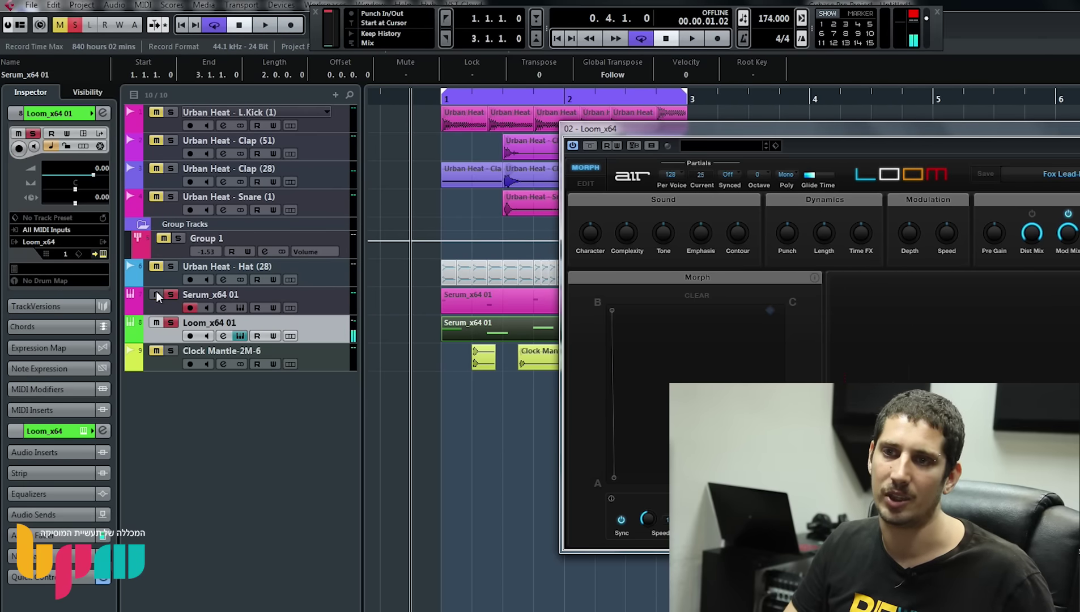
Lower the Loom_x64 01 track's volume to about -8.68 and play the loop with all solos off and the Serum_x64 01 track unmuted
{"action": "key", "text": "space"}
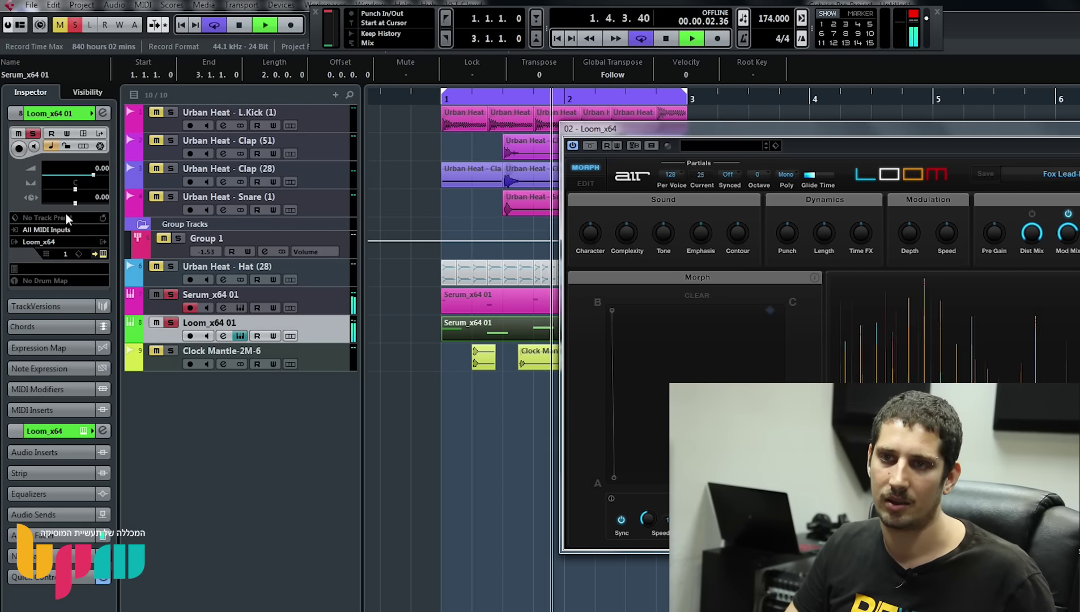
{"action": "key", "text": "space"}
{"action": "left_click_drag", "start_coordinate": [76, 180], "coordinate": [67, 174]}
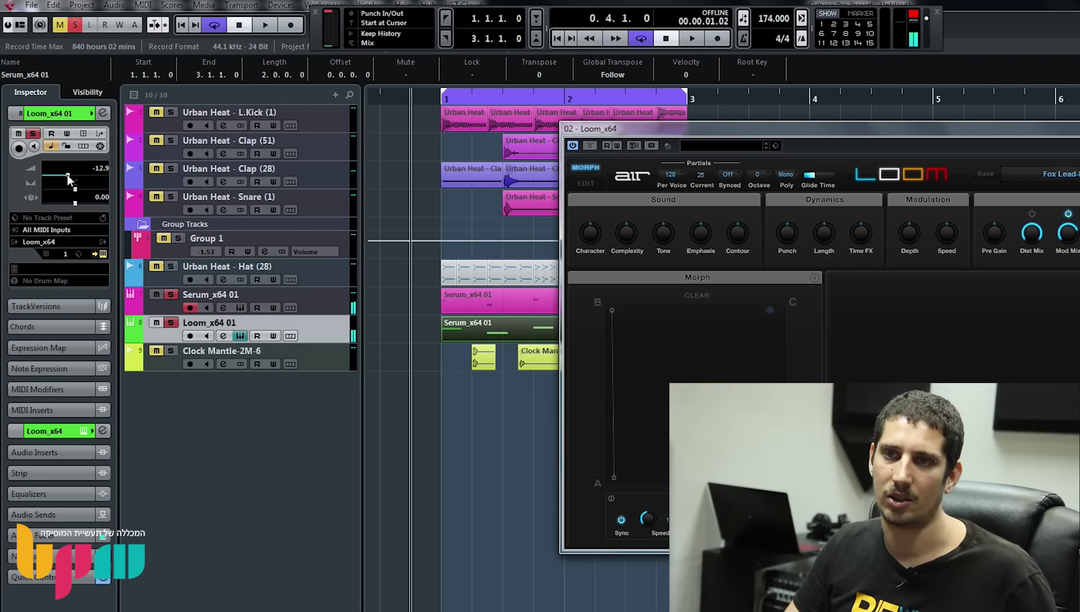
{"action": "left_click", "coordinate": [73, 26]}
{"action": "key", "text": "space"}
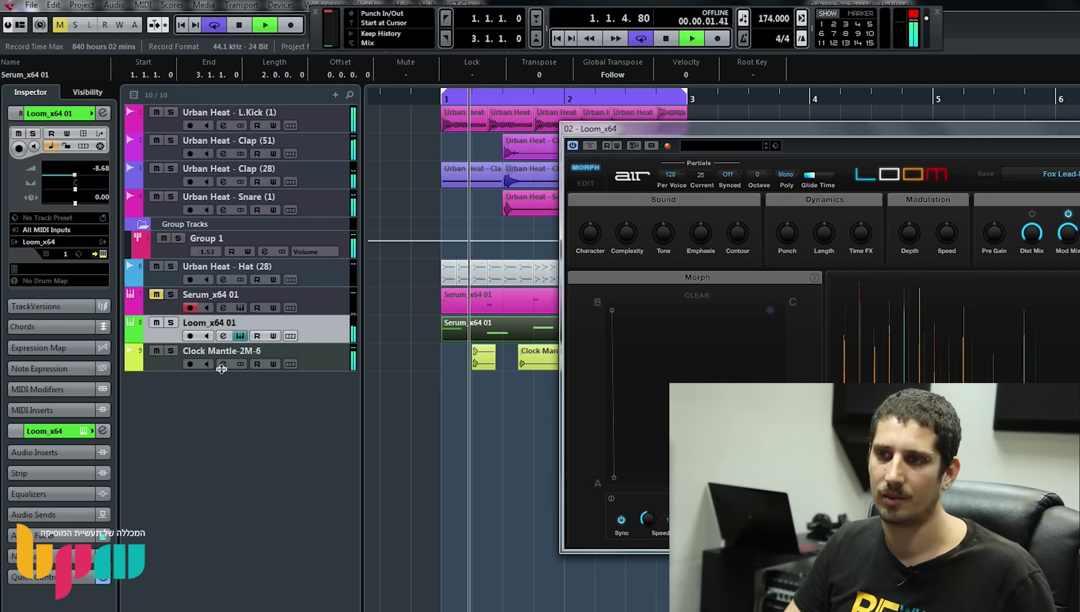
{"action": "left_click", "coordinate": [156, 294]}
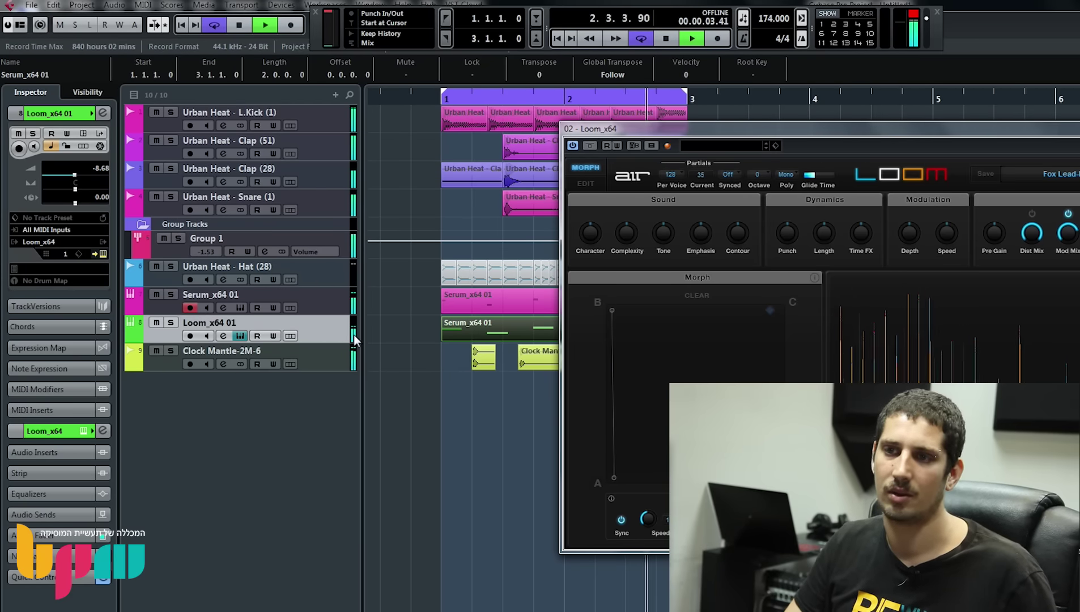
Shorten all notes of the part on the Loom_x64 01 track to 0.0.1.0, then close the Loom plug-in and the Key Editor
{"action": "double_click", "coordinate": [463, 332]}
{"action": "left_click_drag", "start_coordinate": [178, 321], "coordinate": [161, 320]}
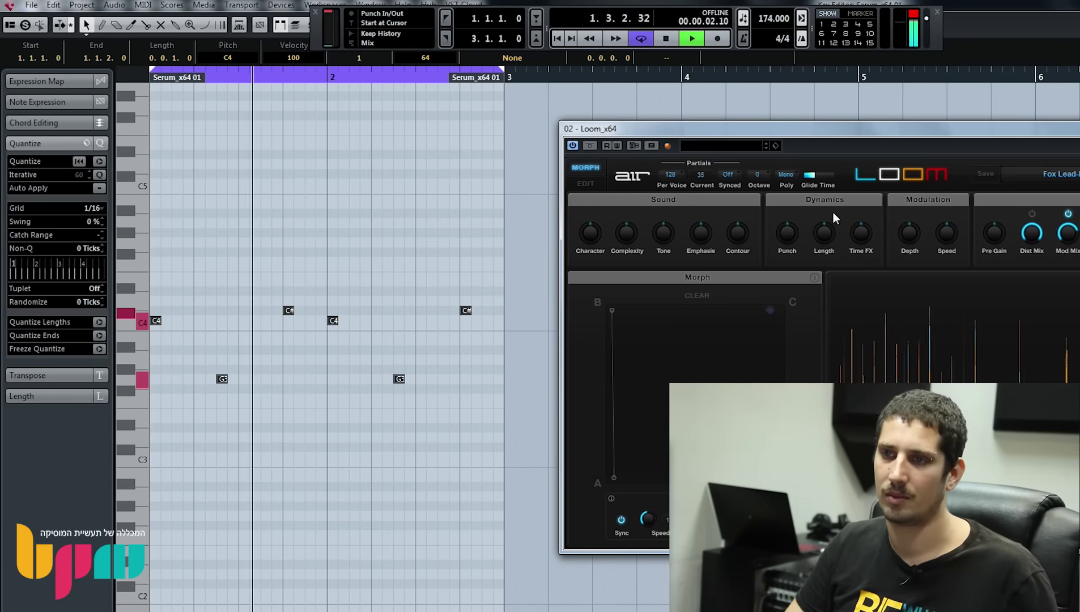
{"action": "key", "text": "Escape"}
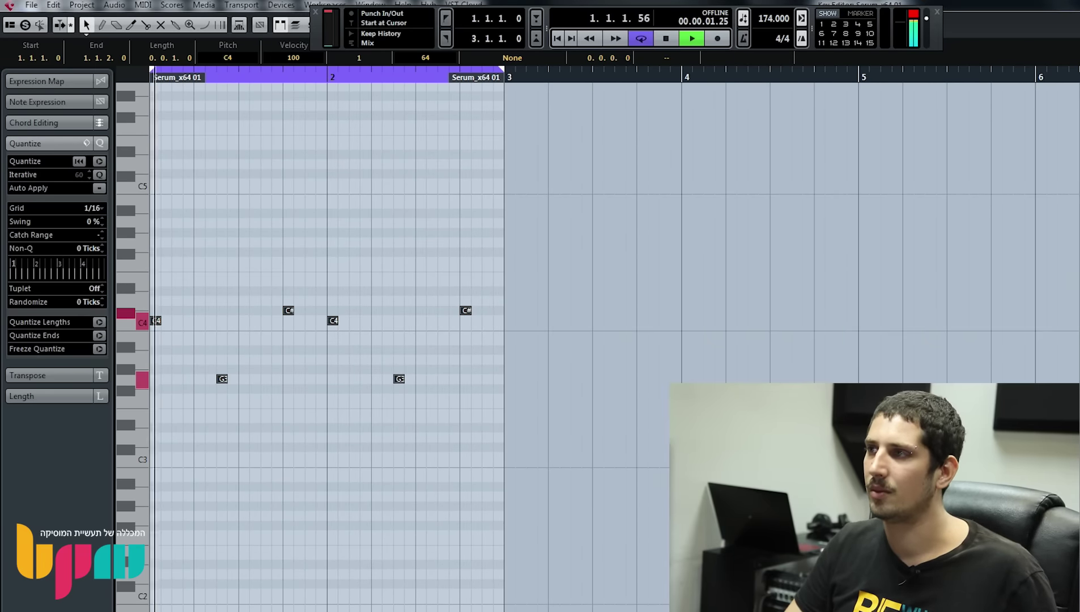
{"action": "key", "text": "Escape"}
Lower the Loom_x64 01 track's volume to -20.0, play back the full loop and stop playback
{"action": "left_click_drag", "start_coordinate": [74, 175], "coordinate": [59, 176]}
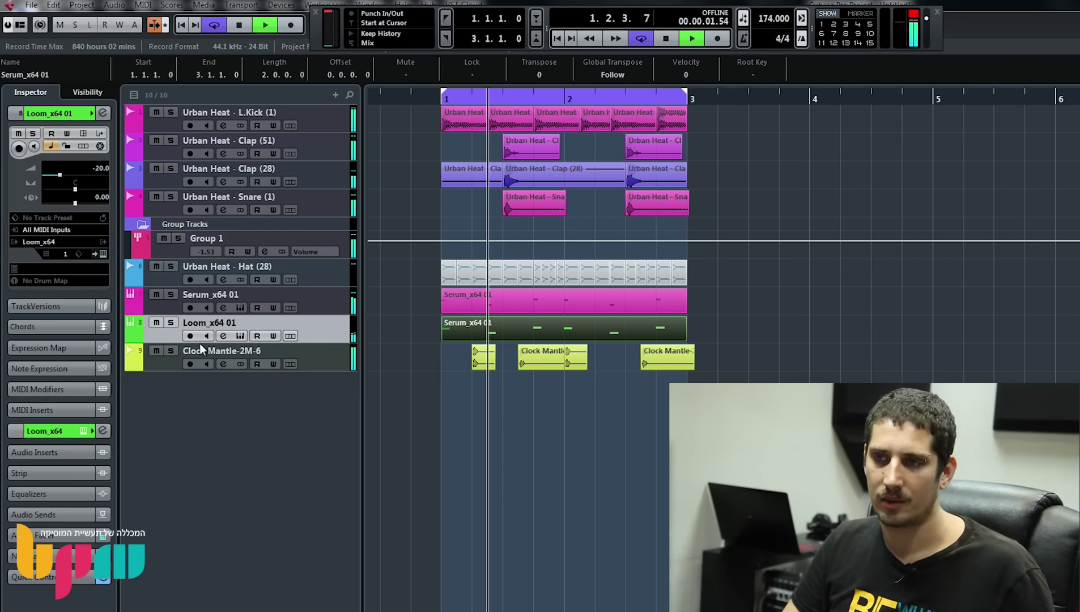
{"action": "key", "text": "space"}
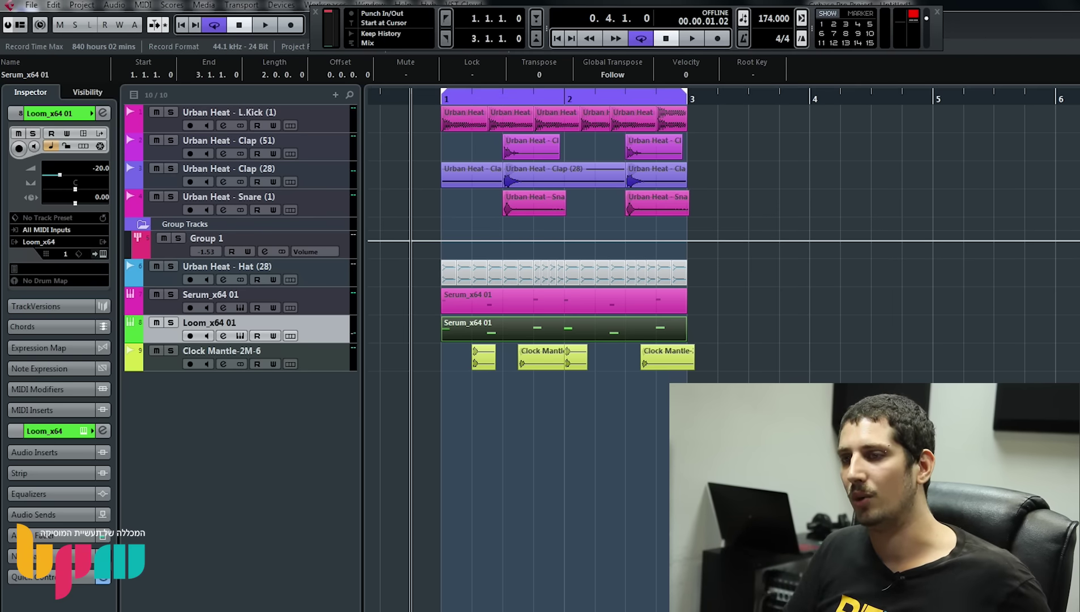
{"action": "key", "text": "space"}
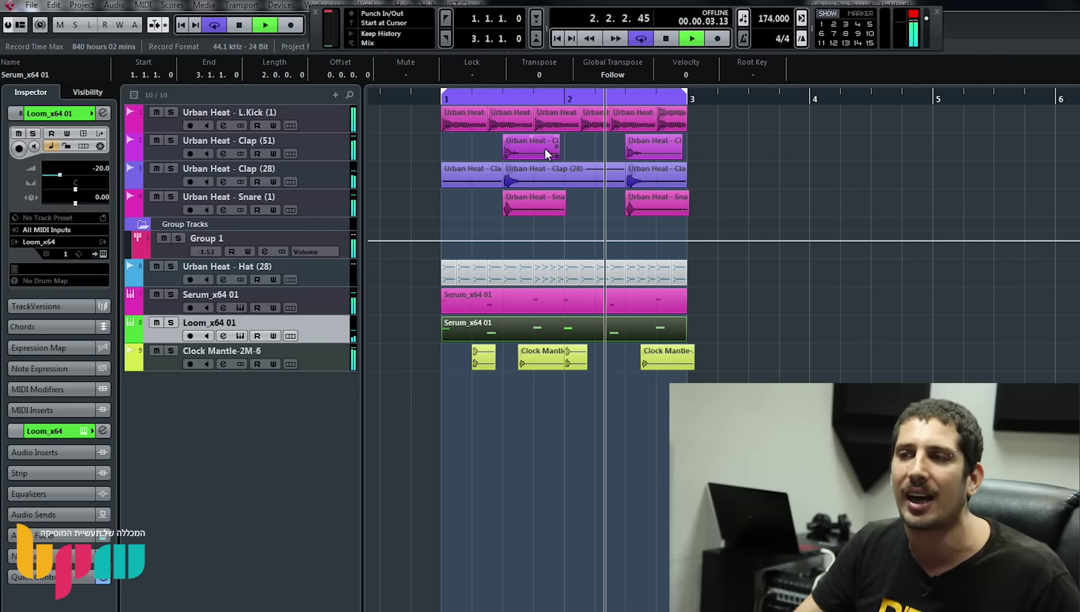
{"action": "key", "text": "space"}
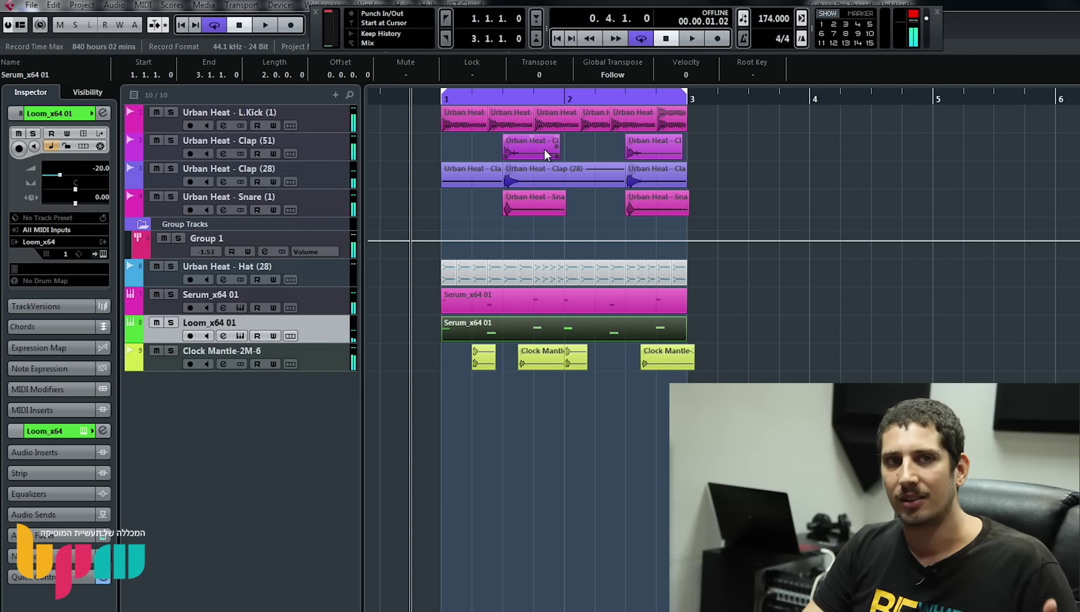